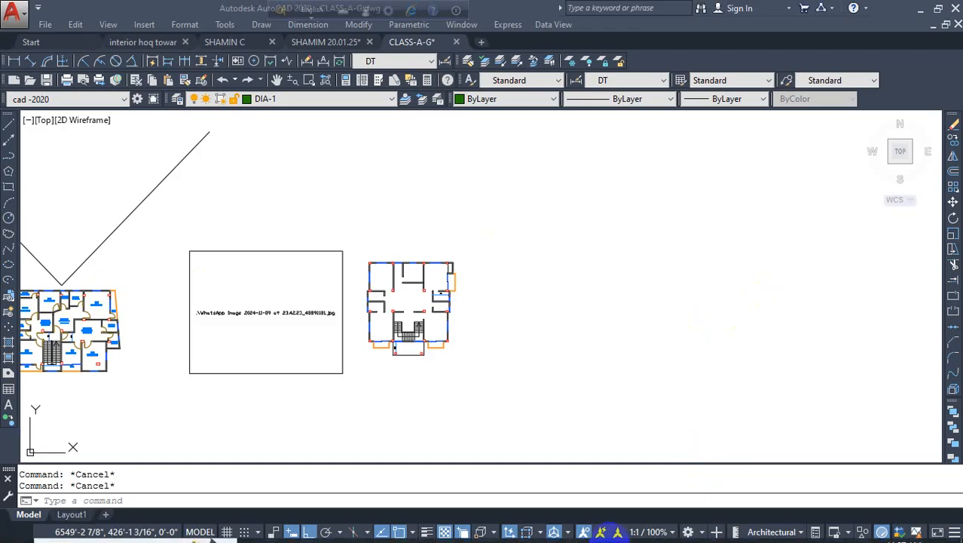
mouse_move(213, 527)
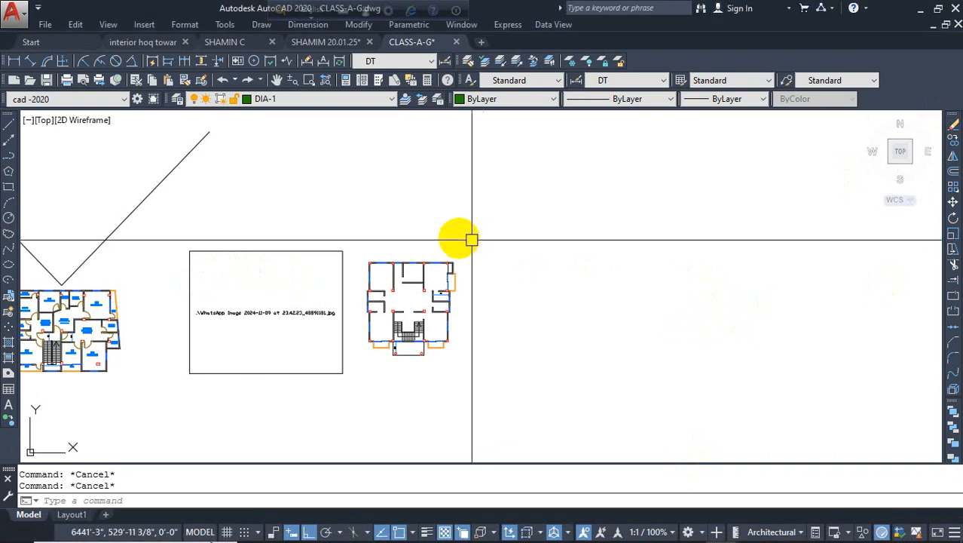
mouse_move(559, 237)
middle_mouse_down()
mouse_move(492, 207)
mouse_move(393, 224)
middle_mouse_up()
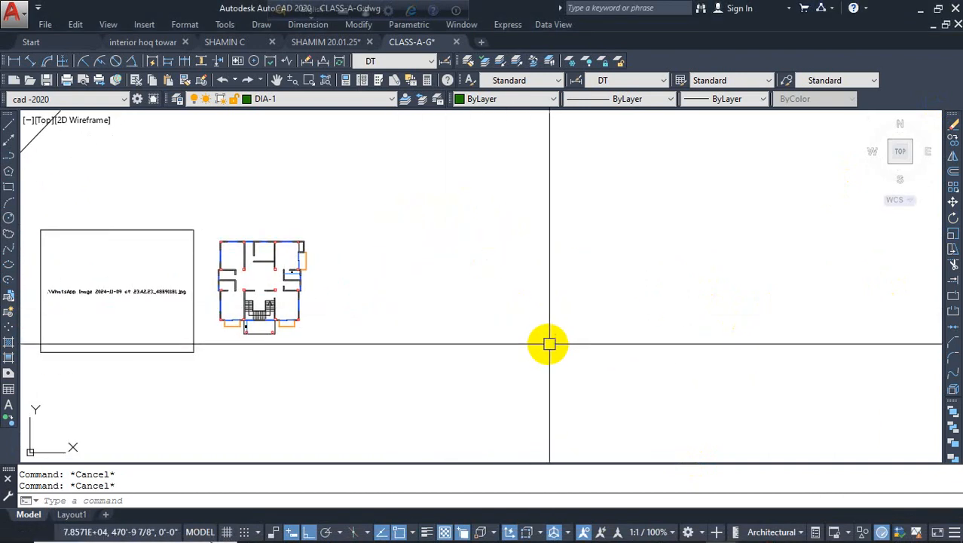
scroll(432, 300, "up", 2)
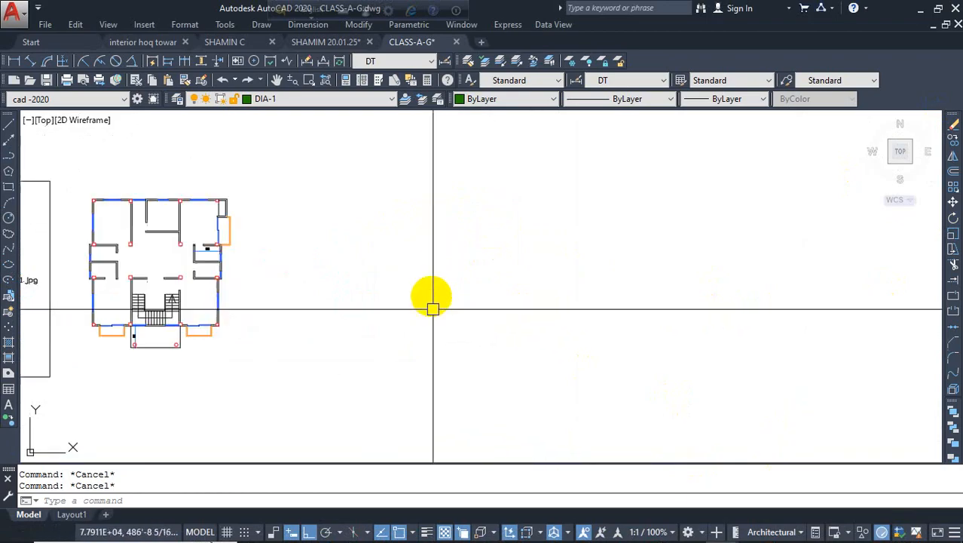
mouse_move(431, 300)
middle_mouse_down()
mouse_move(393, 322)
mouse_move(354, 316)
middle_mouse_up()
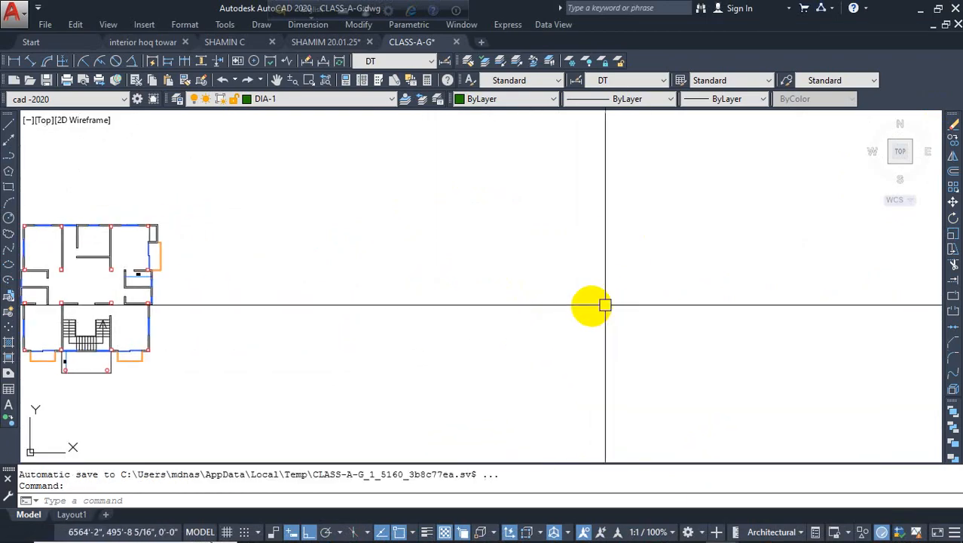
middle_click_drag(606, 303, 645, 310)
key("Escape")
key("Escape")
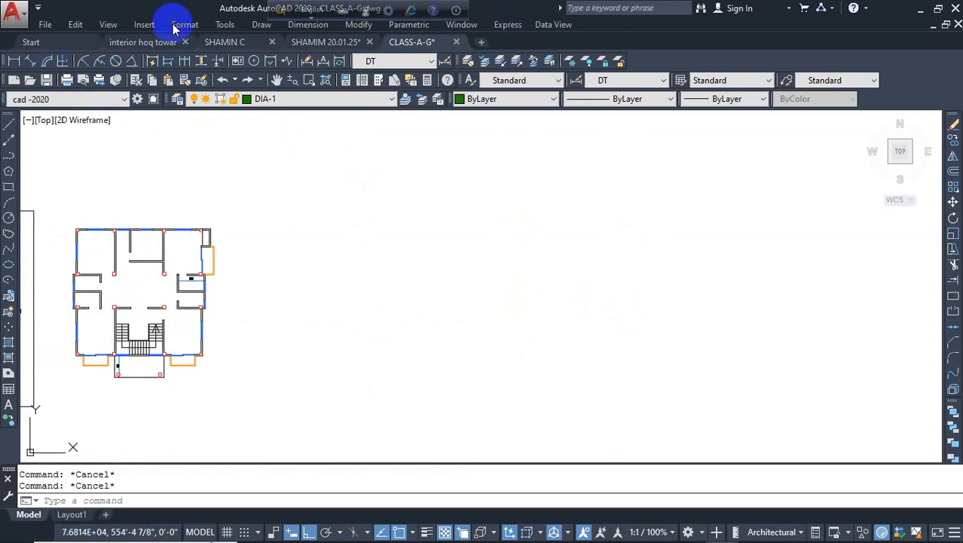
left_click_drag(289, 17, 163, 10)
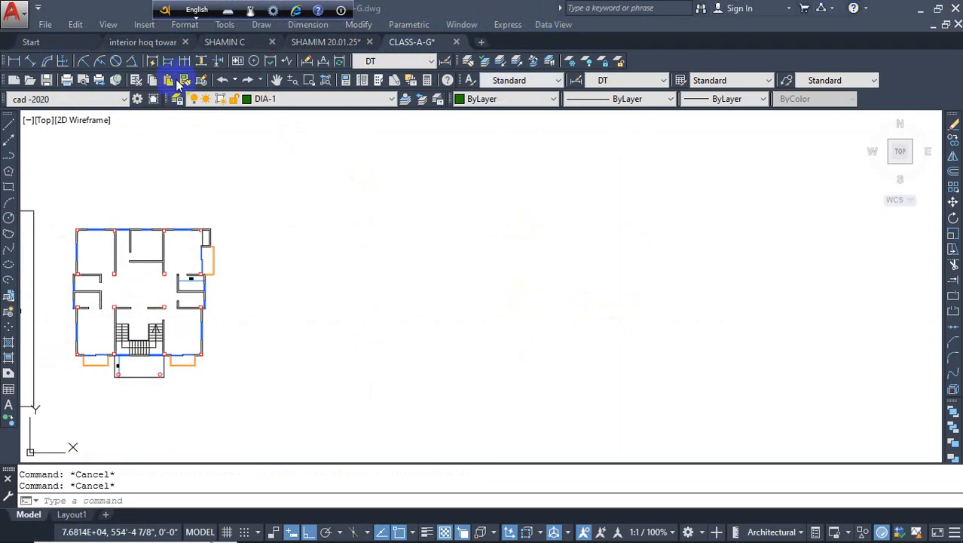
left_click(38, 9)
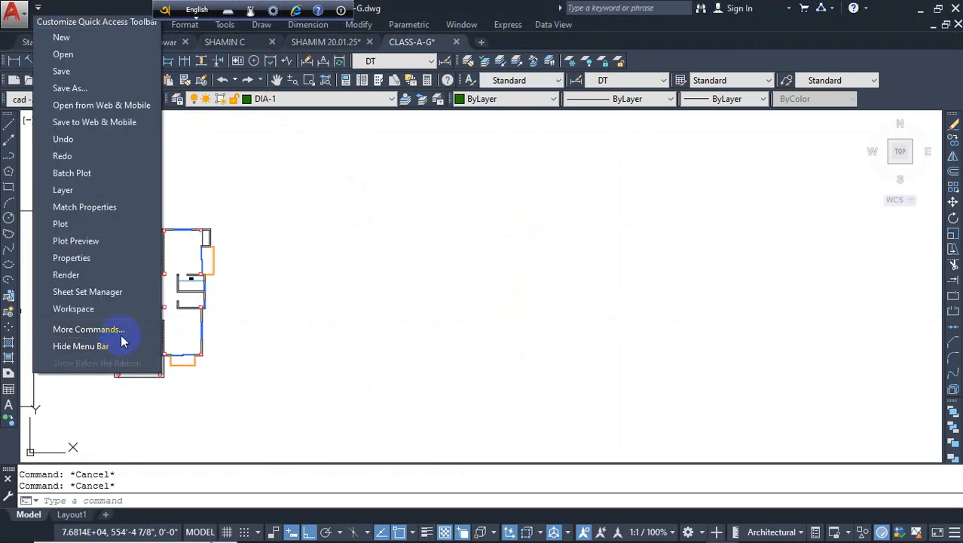
left_click(125, 310)
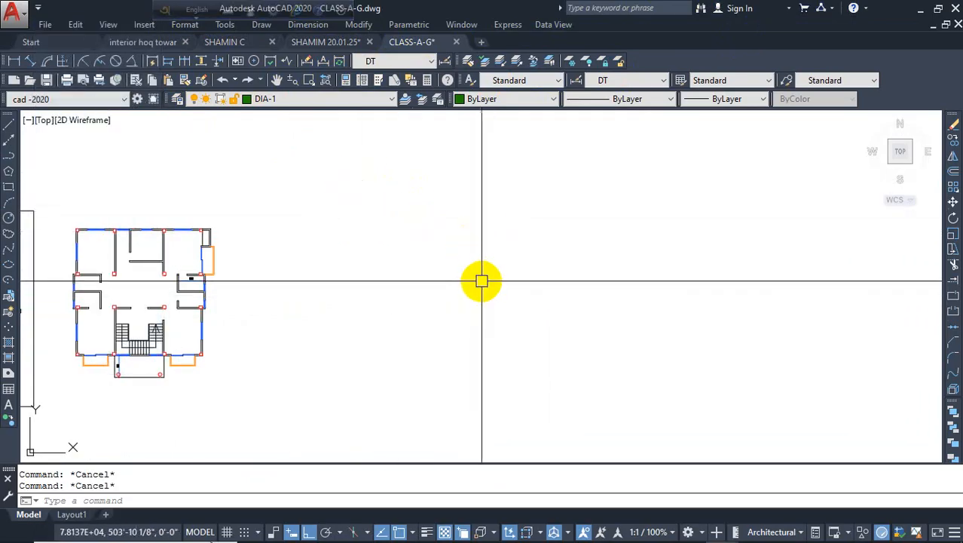
Step: Set the drawing's length units to Architectural with a precision of 0'-0"
type("UN")
key("Return")
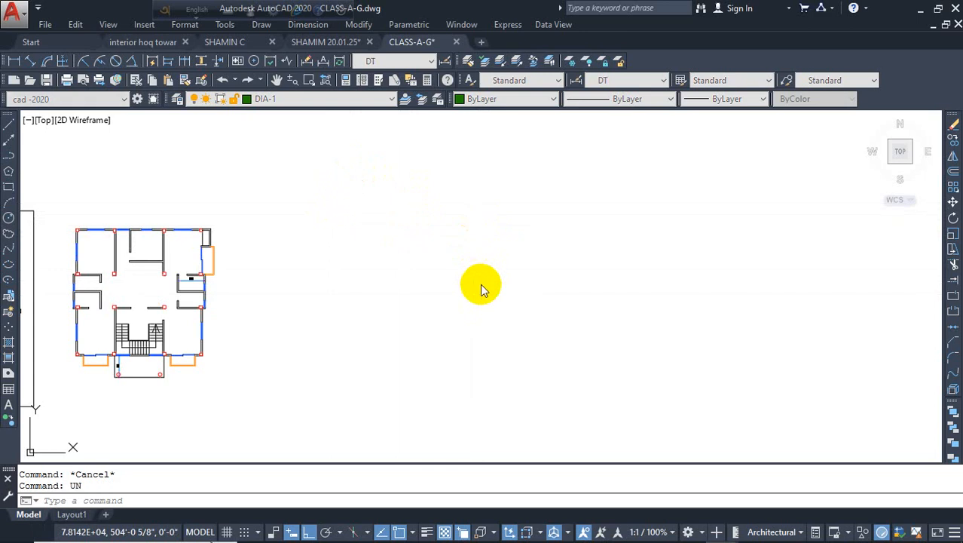
left_click(470, 186)
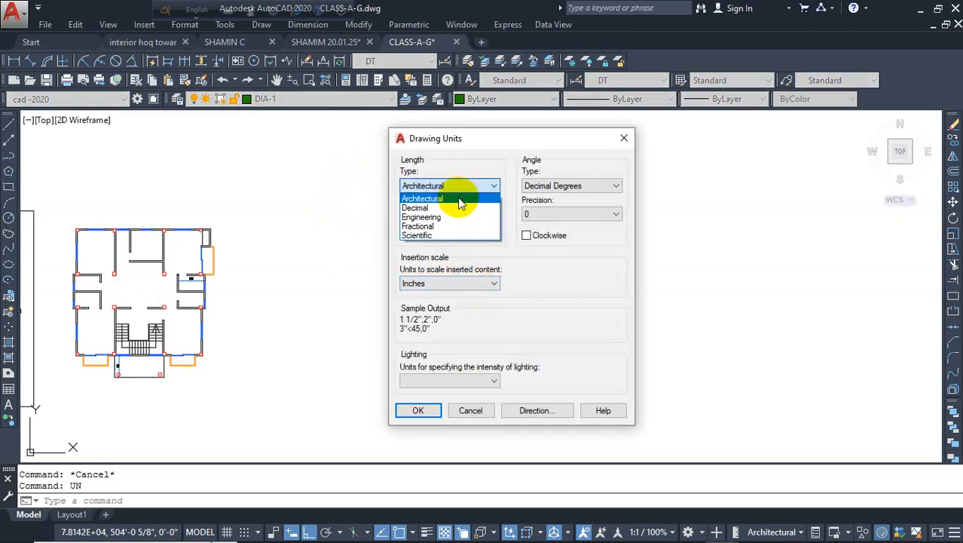
left_click(445, 196)
left_click(452, 214)
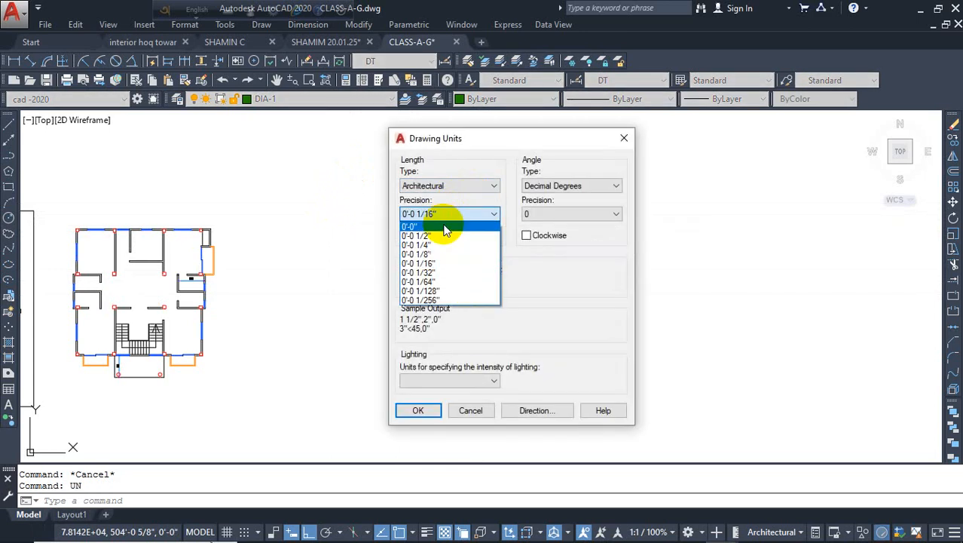
left_click(426, 224)
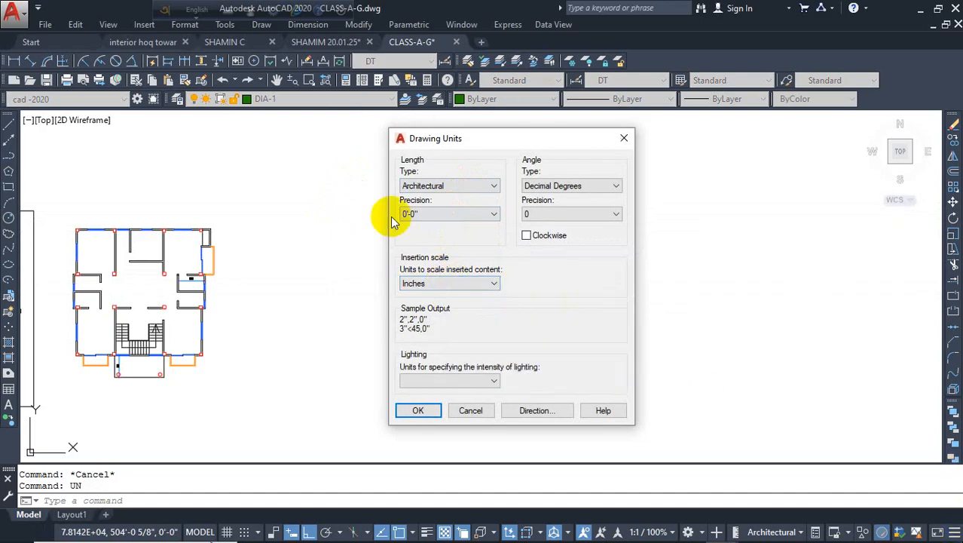
left_click(420, 412)
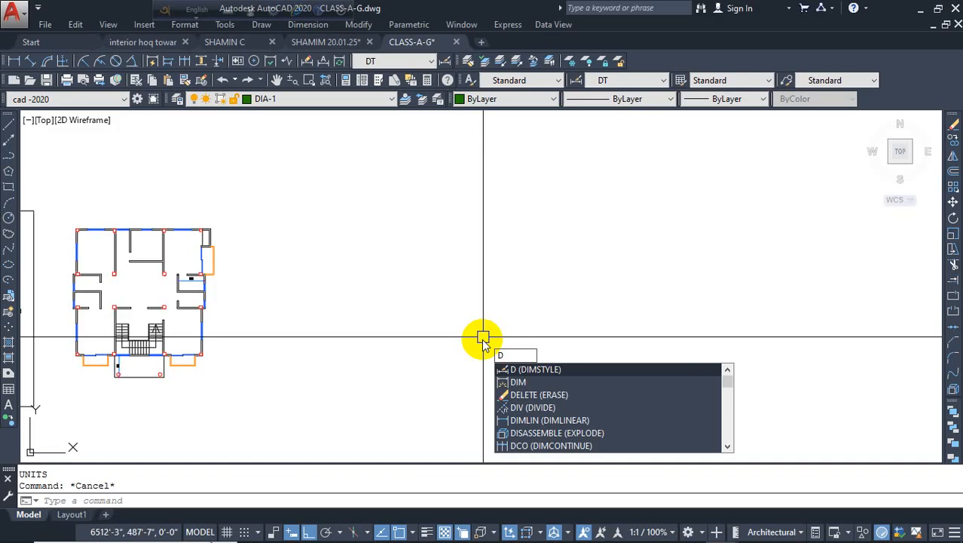
Step: Create a new dimension style named CLASS-1 that starts with the Standard style and applies to all dimensions
key("Return")
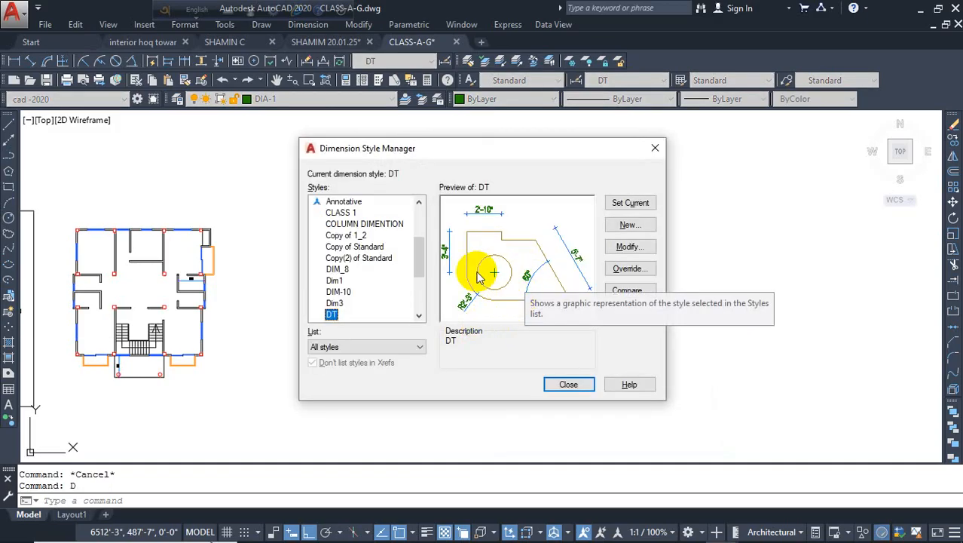
left_click(655, 148)
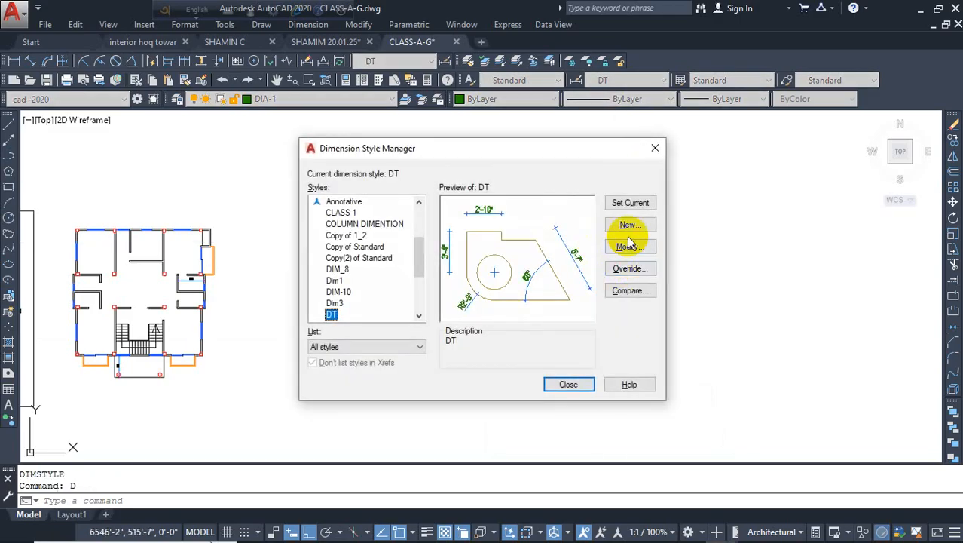
scroll(358, 219, "up", 2)
scroll(357, 218, "down", 5)
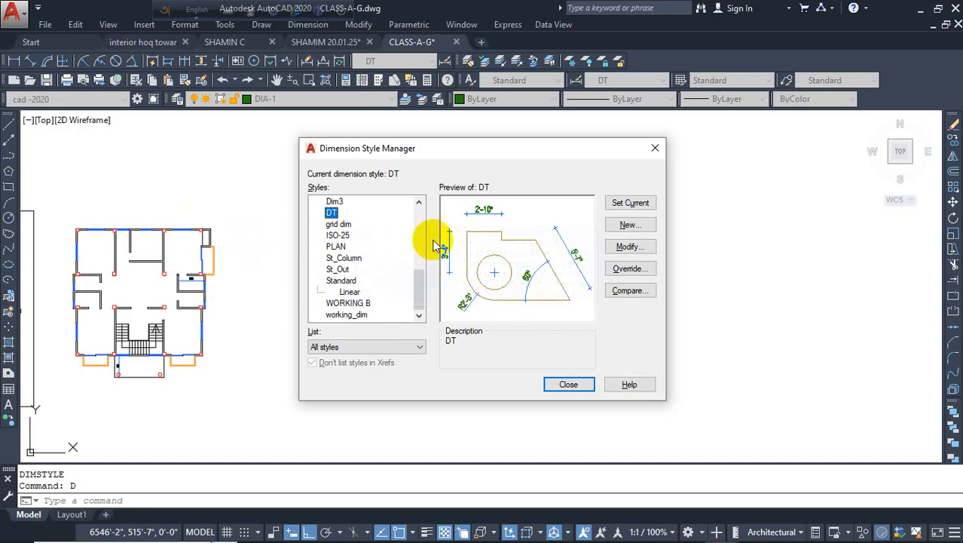
left_click(641, 228)
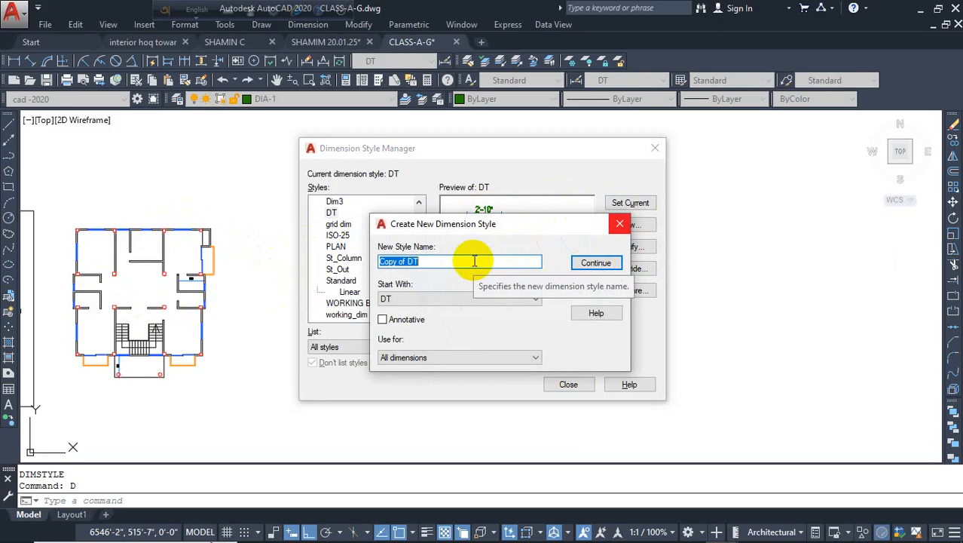
type("CLASS-1")
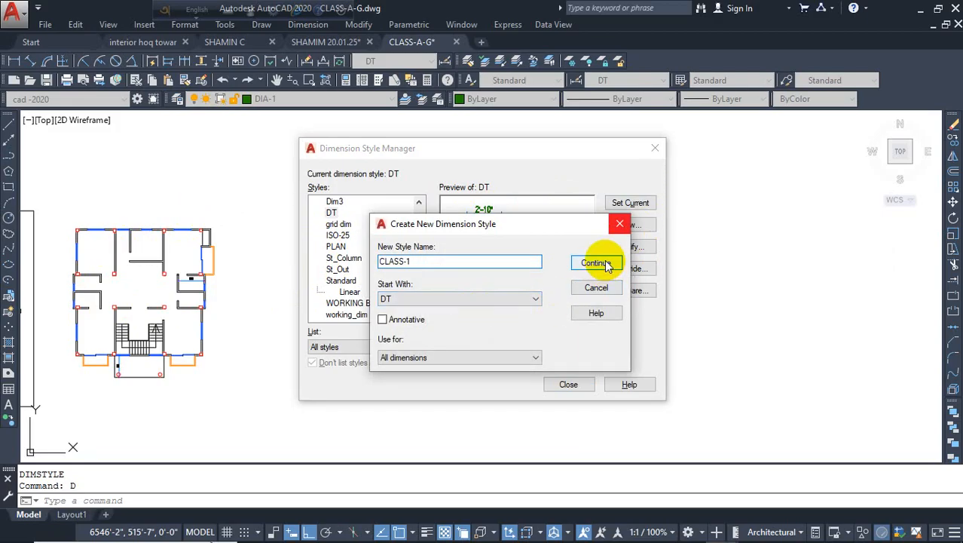
left_click(506, 298)
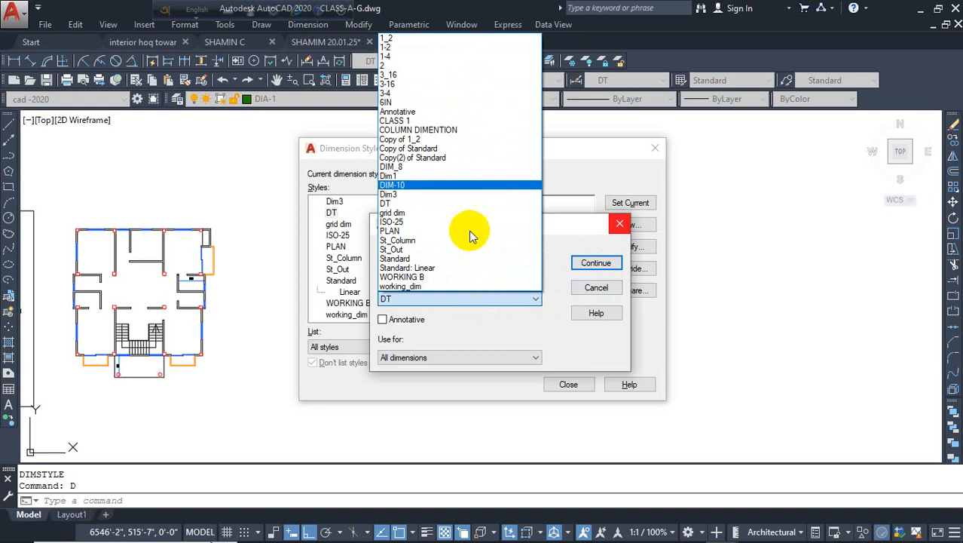
left_click(497, 263)
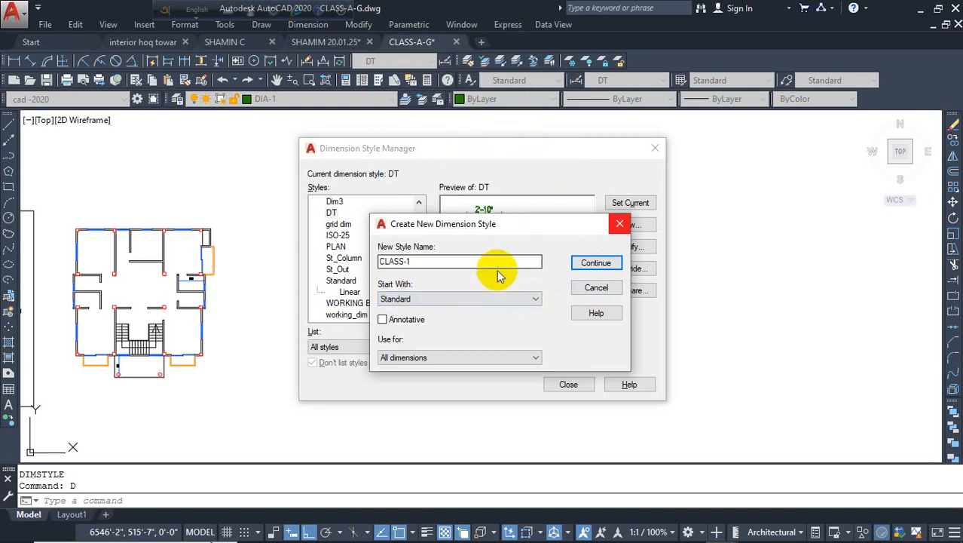
left_click(597, 263)
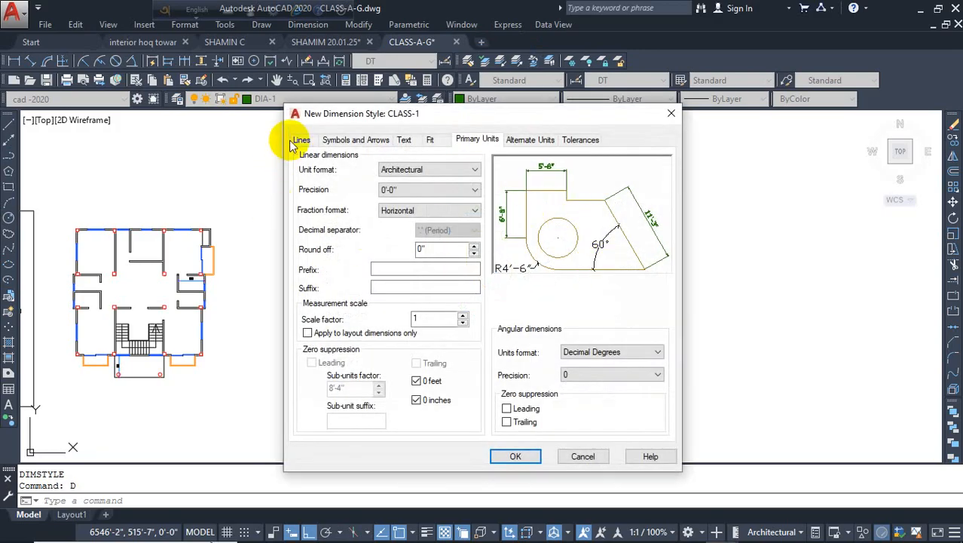
Step: Set the dimension lines' color, linetype and lineweight to ByLayer in the CLASS-1 style
left_click(301, 141)
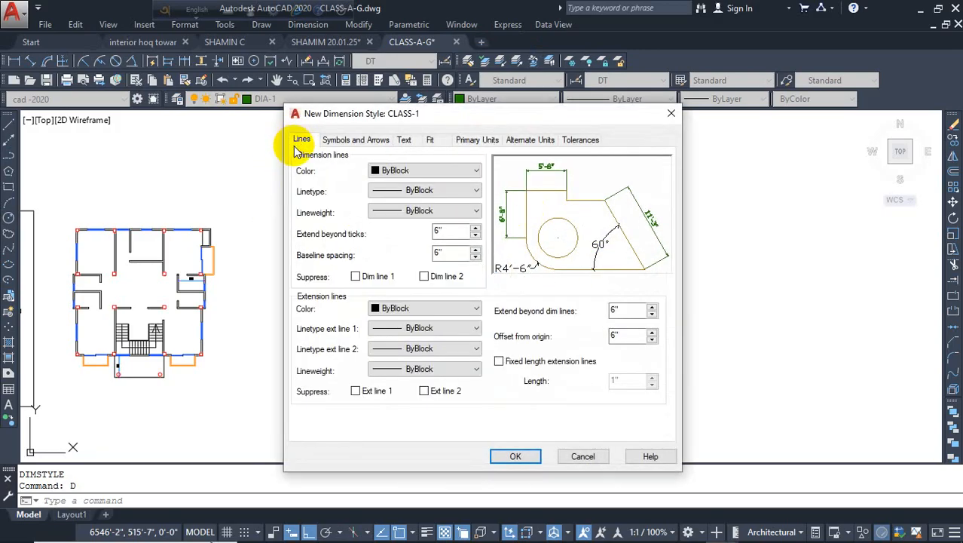
left_click(420, 171)
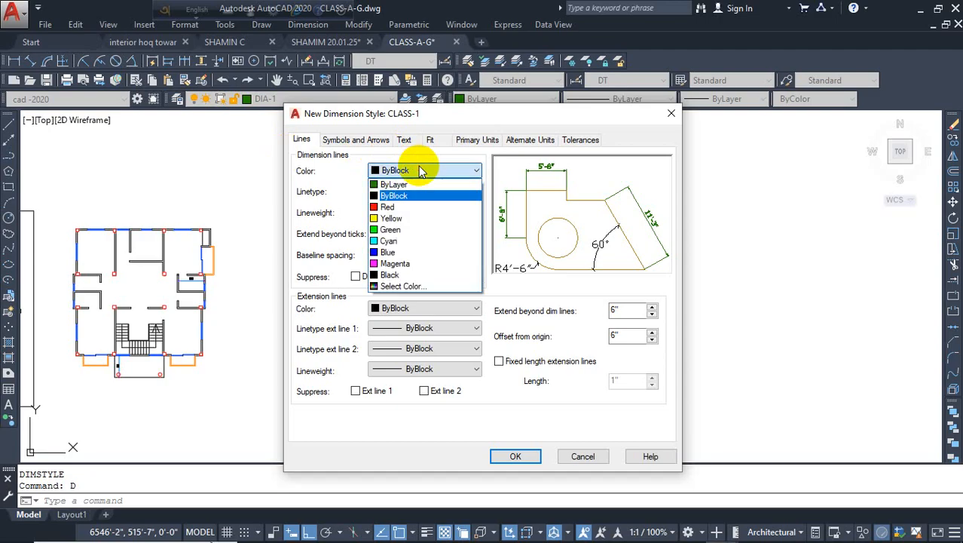
left_click(407, 184)
left_click(420, 190)
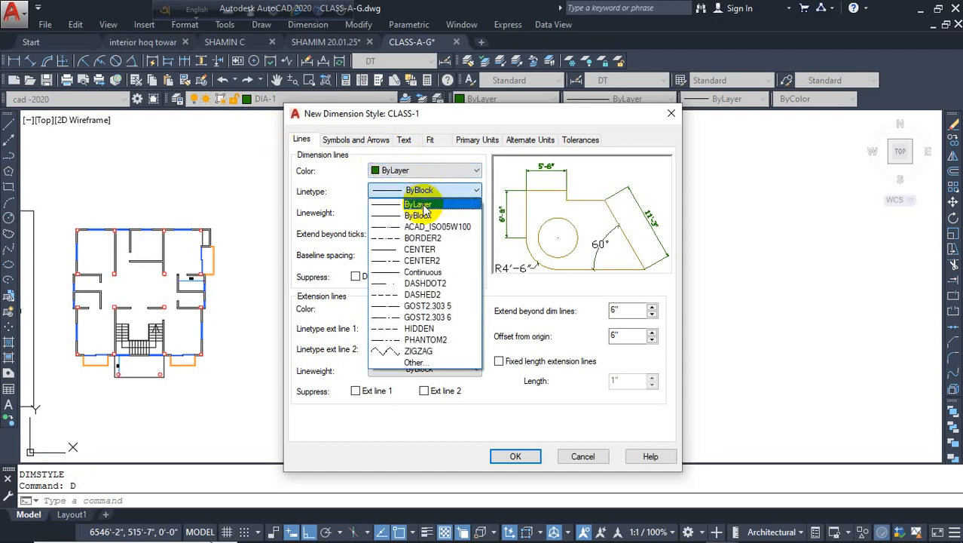
left_click(419, 204)
left_click(424, 211)
left_click(426, 224)
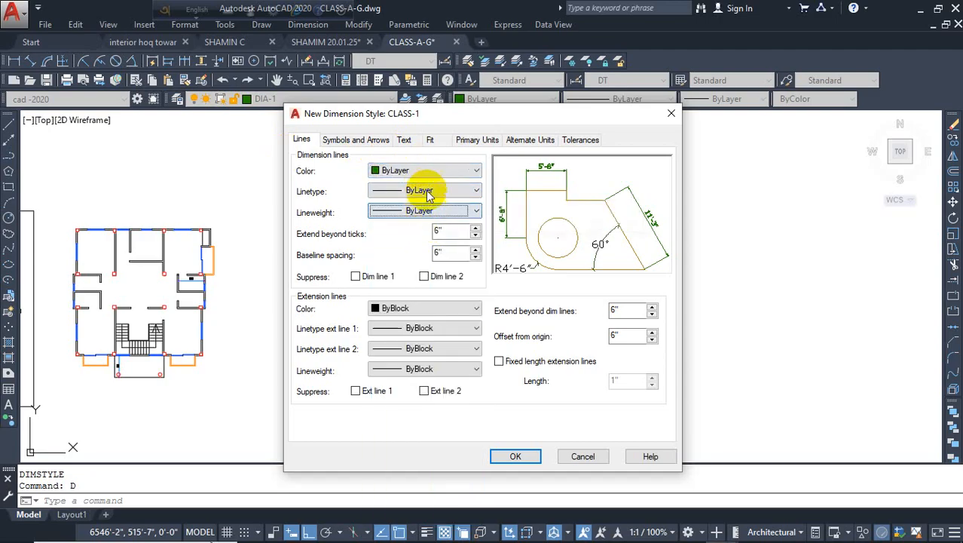
Step: Set the extension lines' color, both extension linetypes and lineweight to ByLayer in the CLASS-1 style
left_click(422, 306)
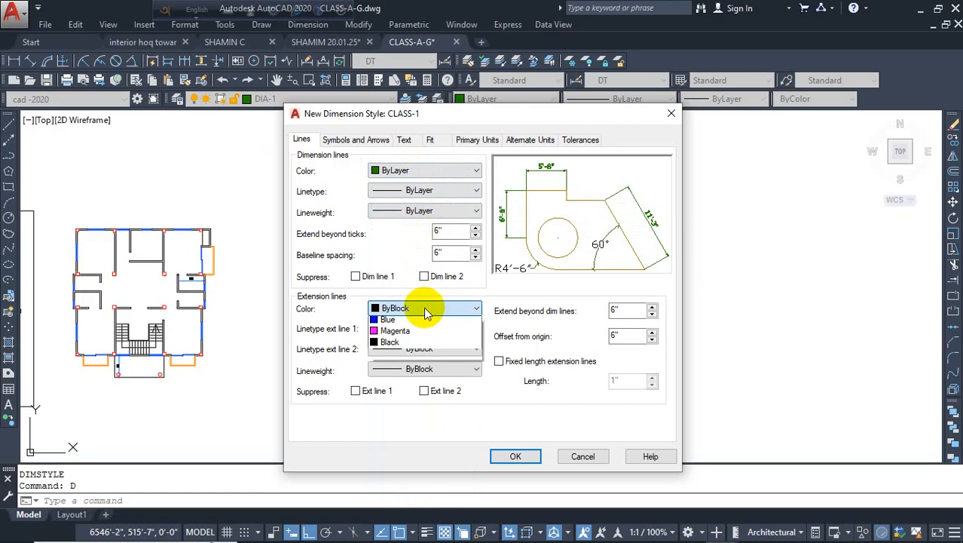
left_click(426, 322)
left_click(435, 328)
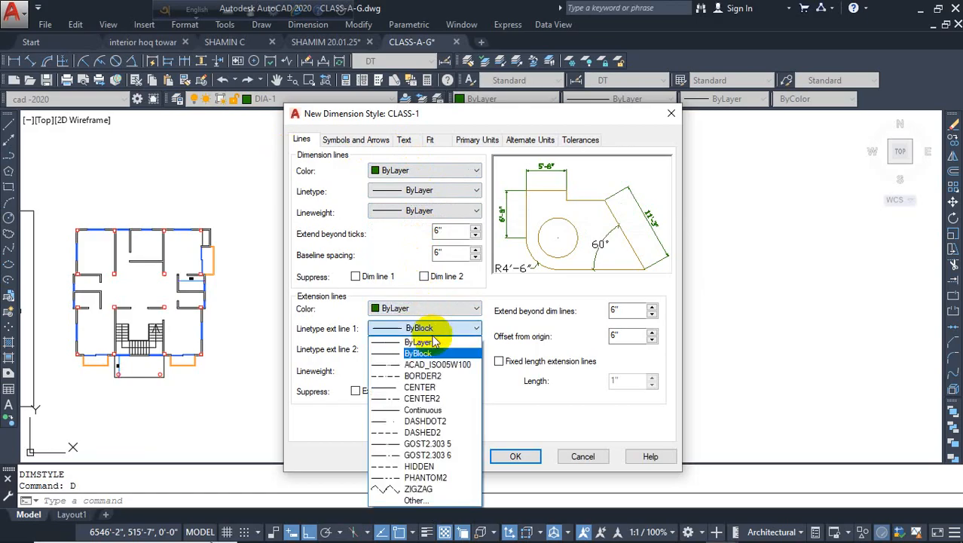
left_click(428, 340)
left_click(440, 347)
left_click(425, 353)
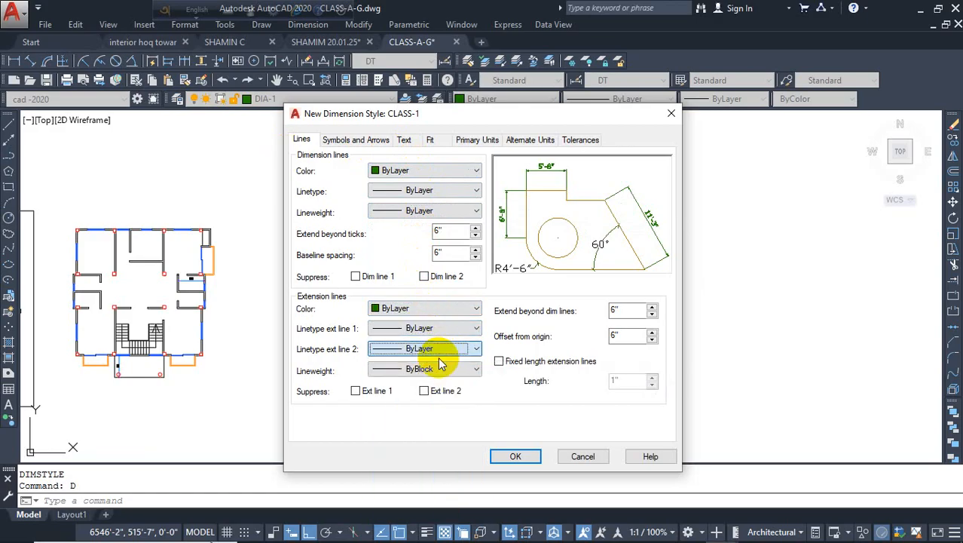
left_click(439, 370)
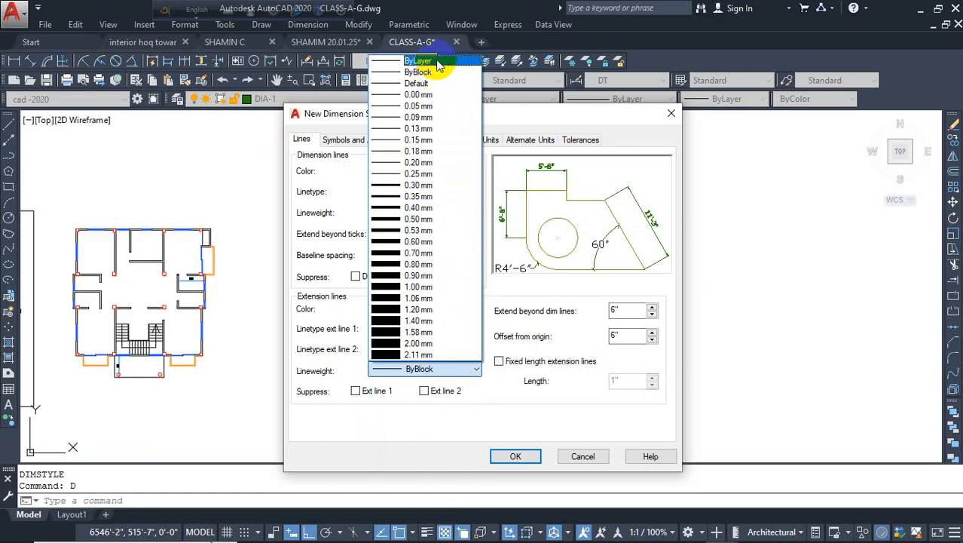
left_click(426, 61)
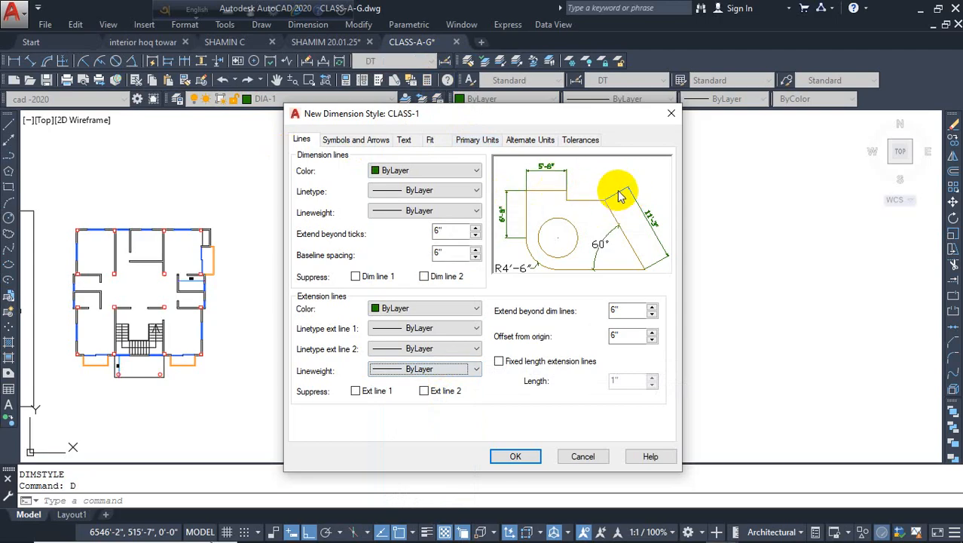
Step: Suppress both extension lines, Ext line 1 and Ext line 2, in the CLASS-1 style
left_click(356, 277)
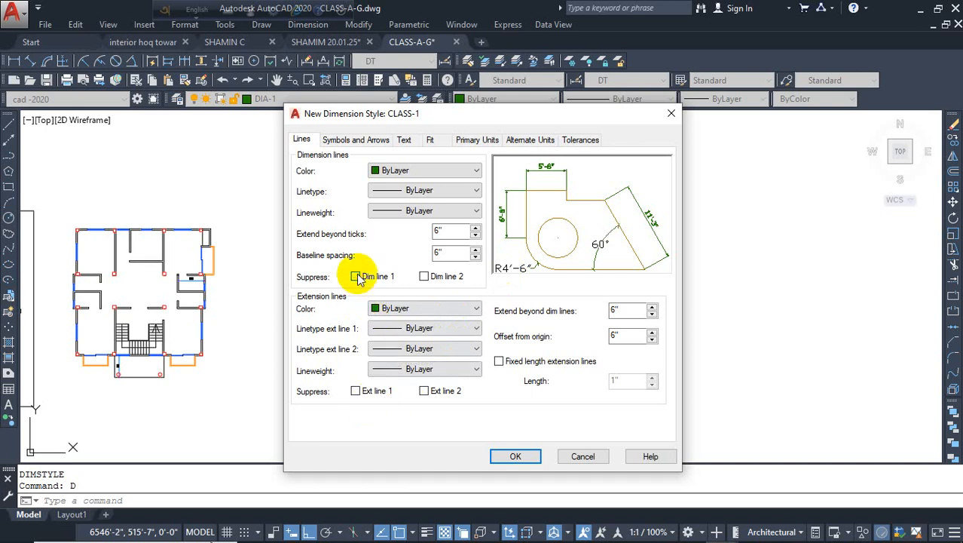
left_click(425, 278)
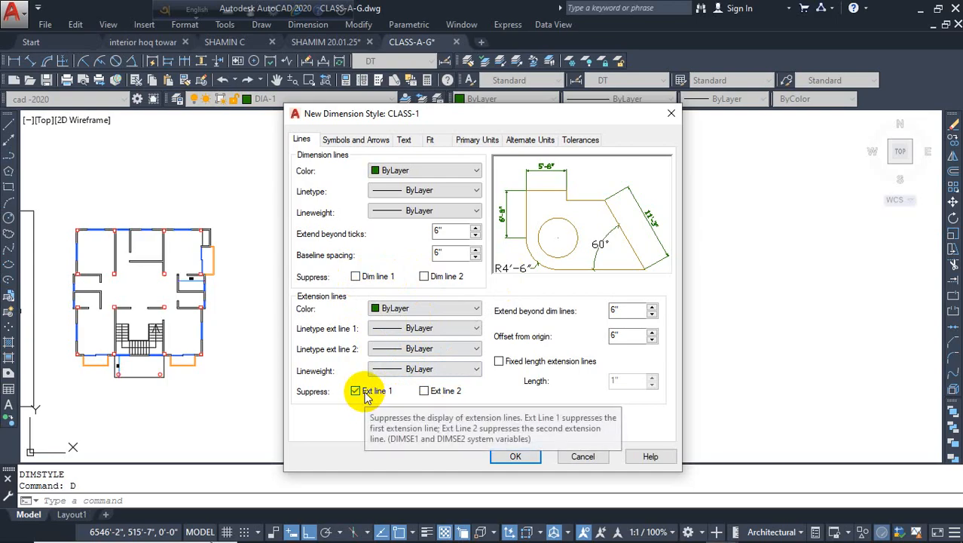
left_click(433, 395)
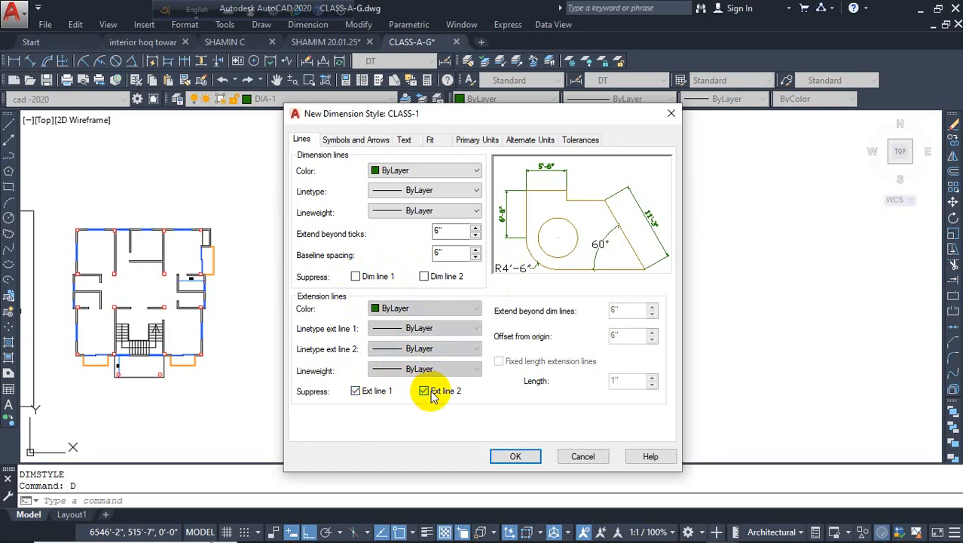
left_click(433, 395)
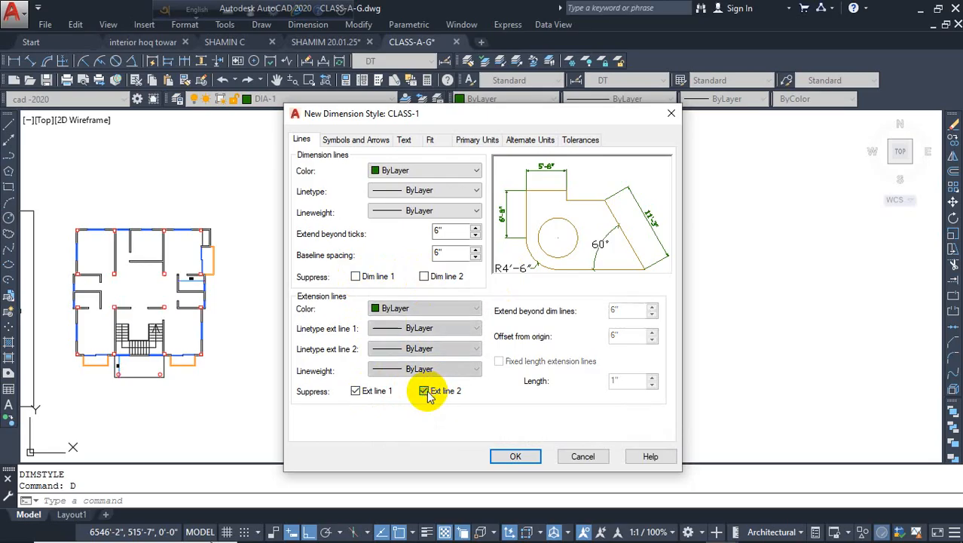
left_click(425, 395)
left_click(423, 393)
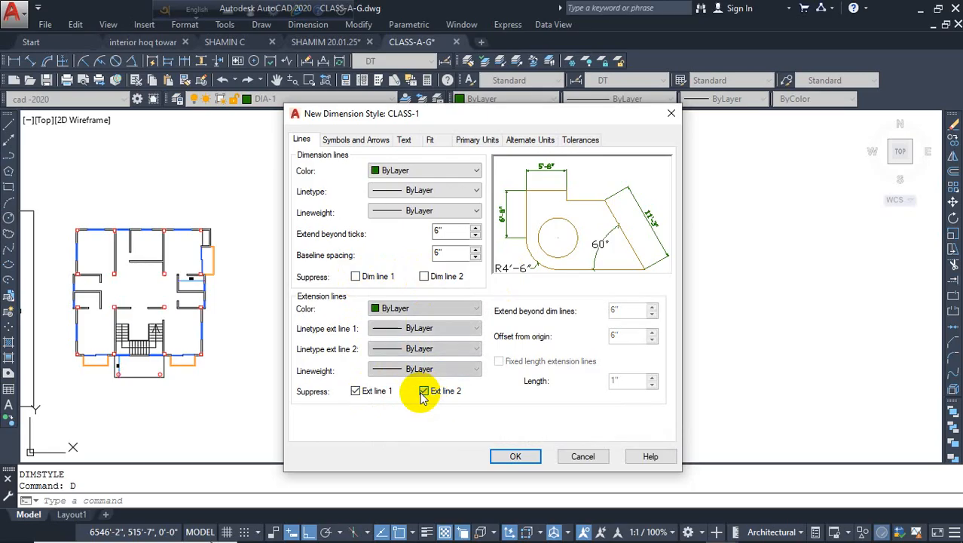
left_click(356, 393)
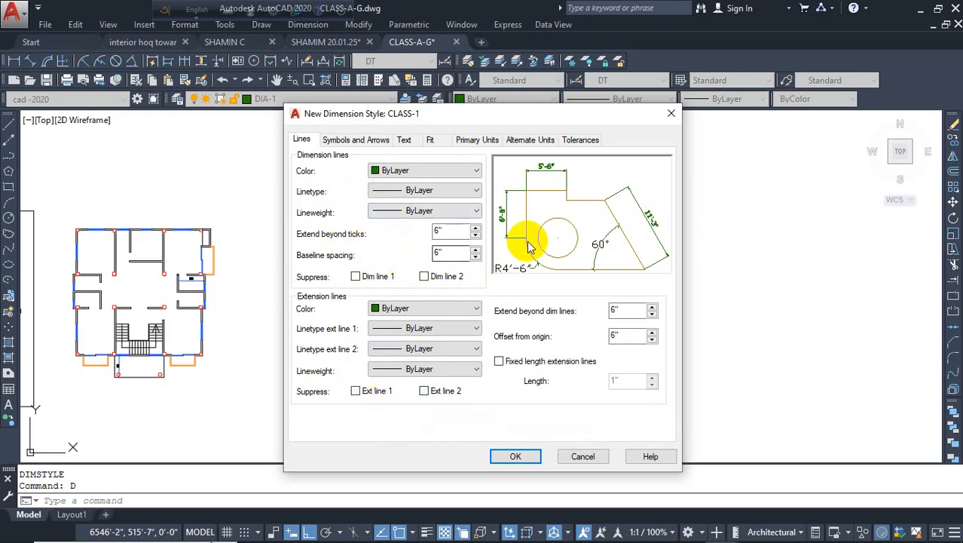
left_click(353, 141)
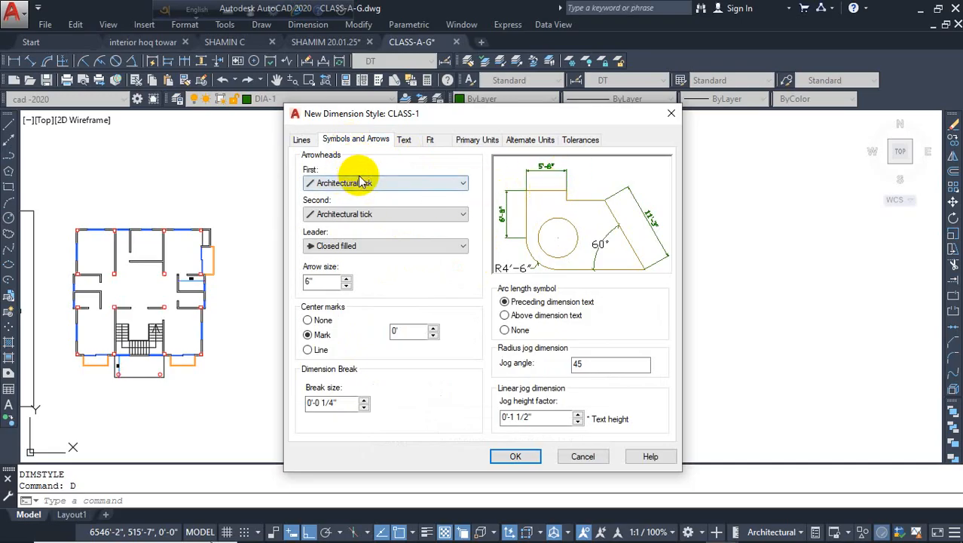
left_click(388, 186)
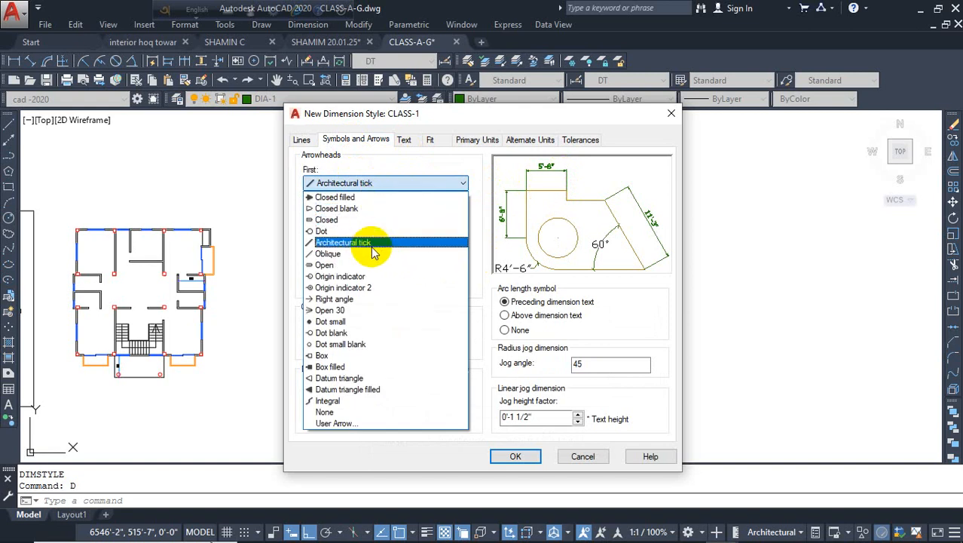
left_click(371, 254)
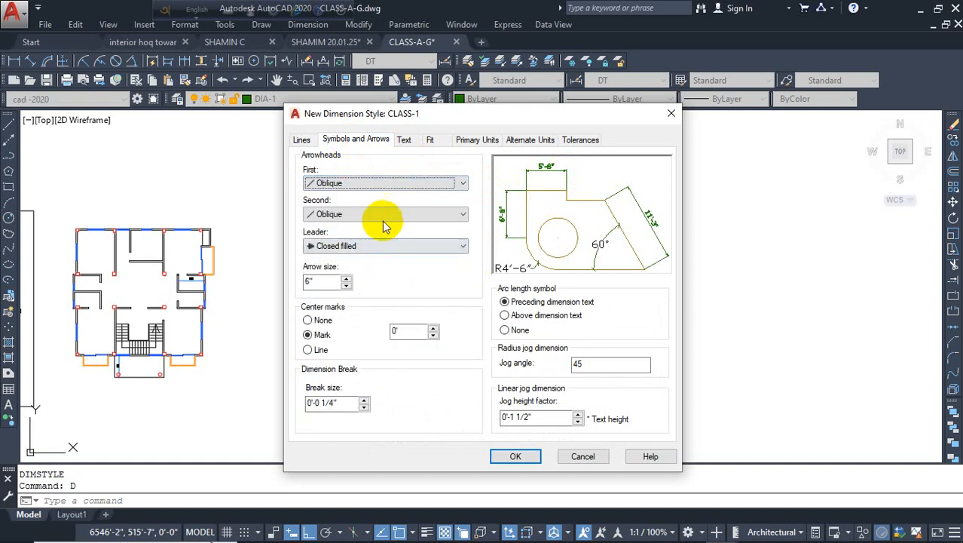
left_click(382, 245)
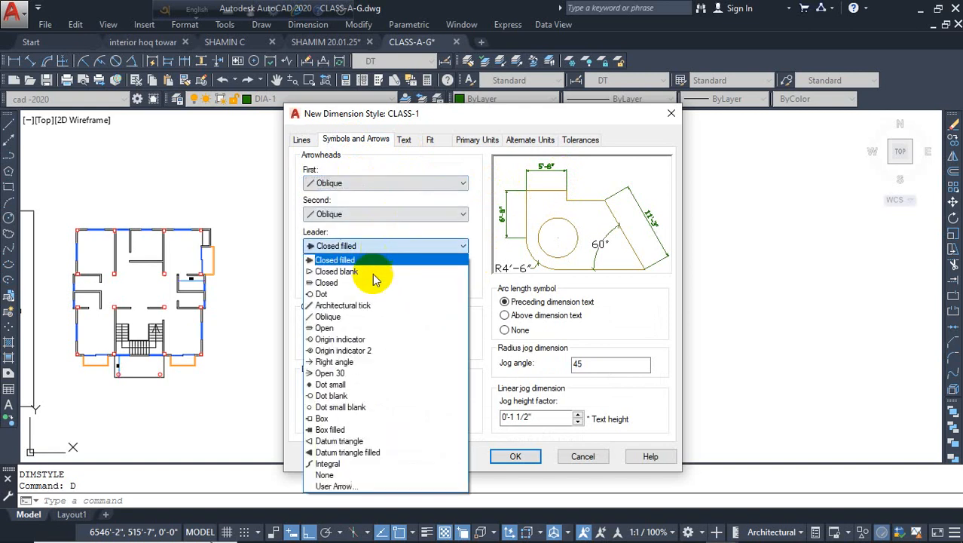
left_click(366, 316)
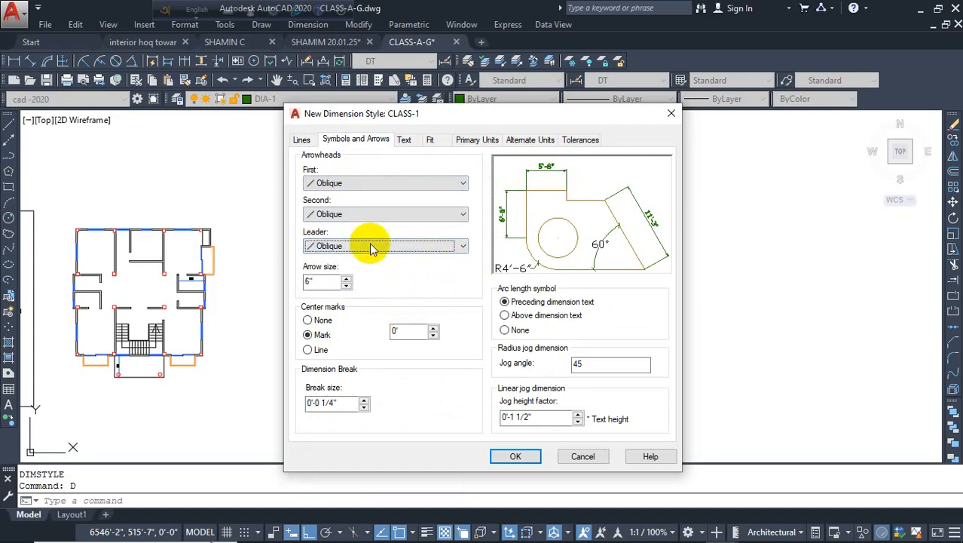
left_click(670, 113)
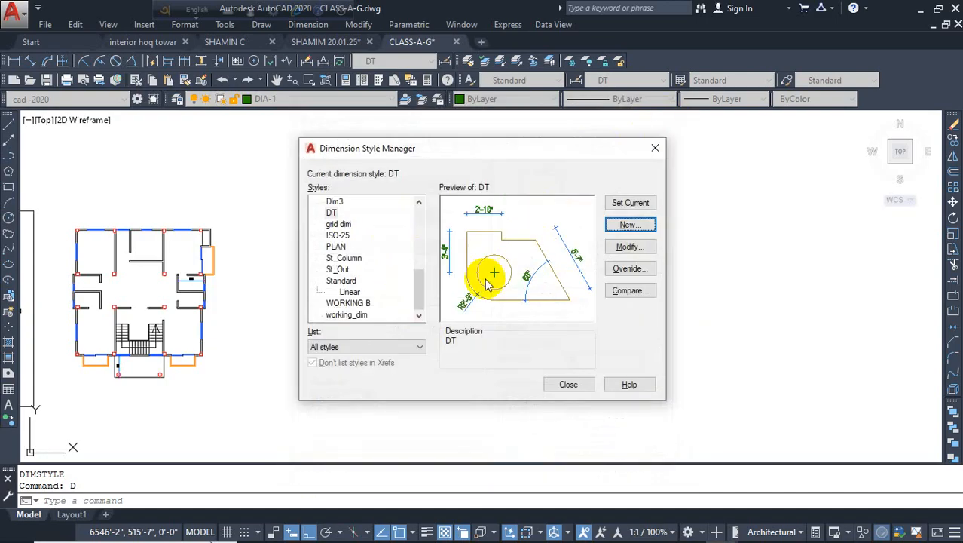
left_click(658, 150)
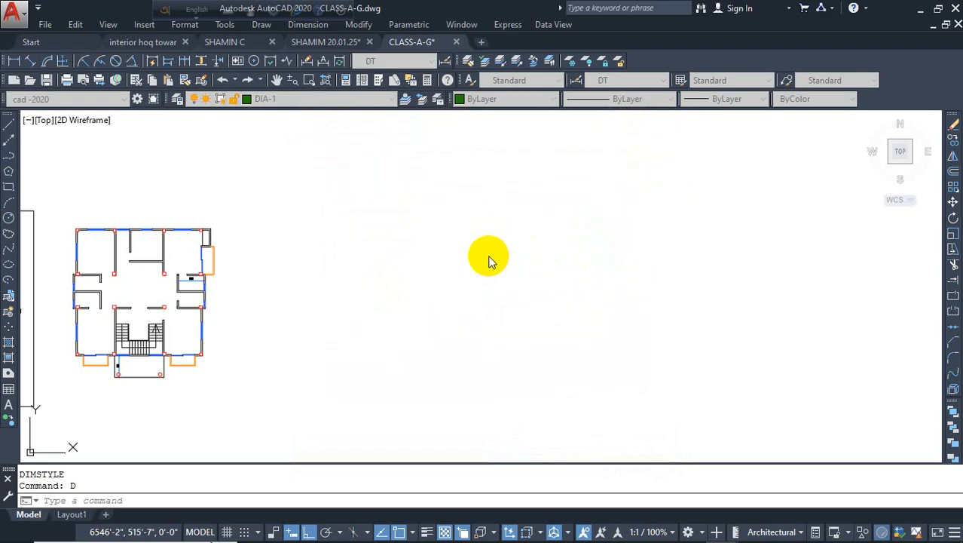
Step: Create a new dimension style named CLASS-1 that starts with the DT style and is used for all dimensions
type("d")
key("Return")
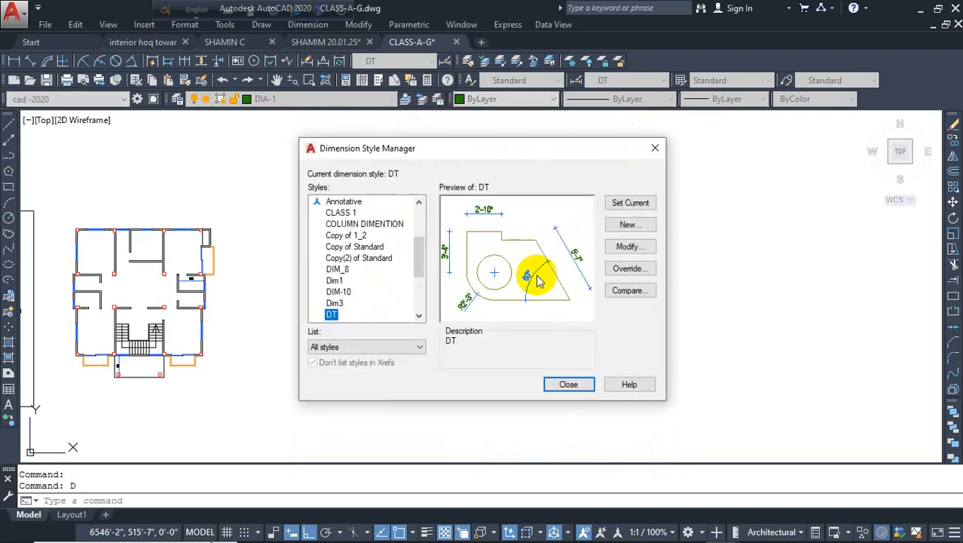
left_click(630, 224)
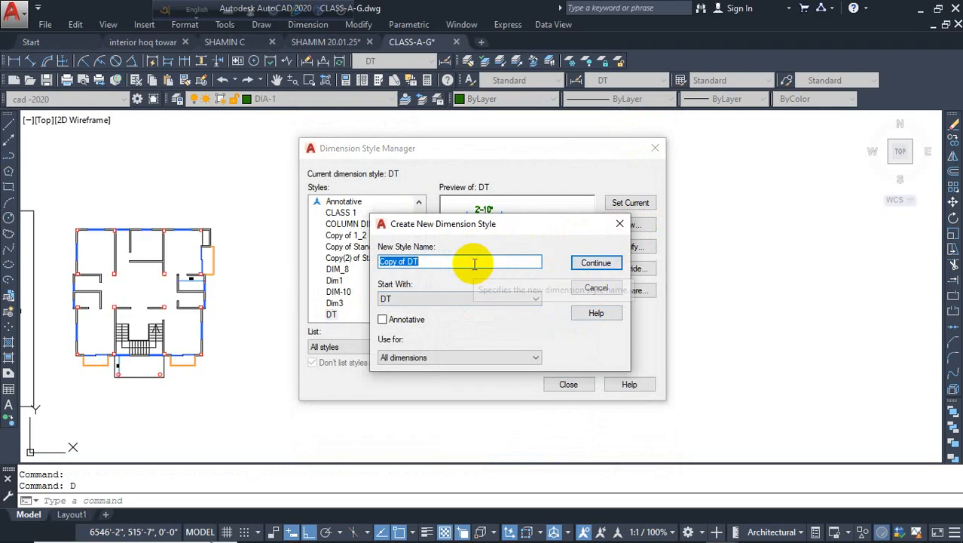
type("CLASS")
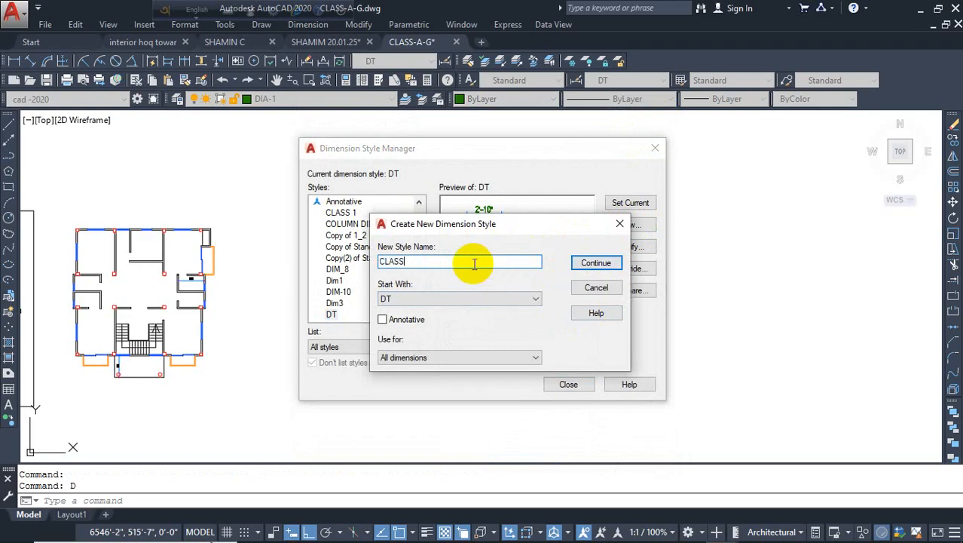
type("-B")
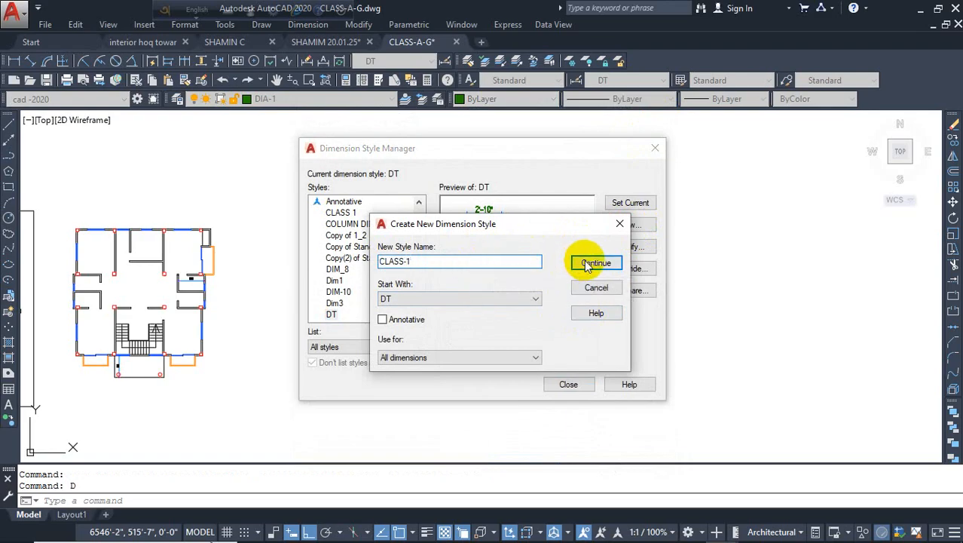
left_click(594, 262)
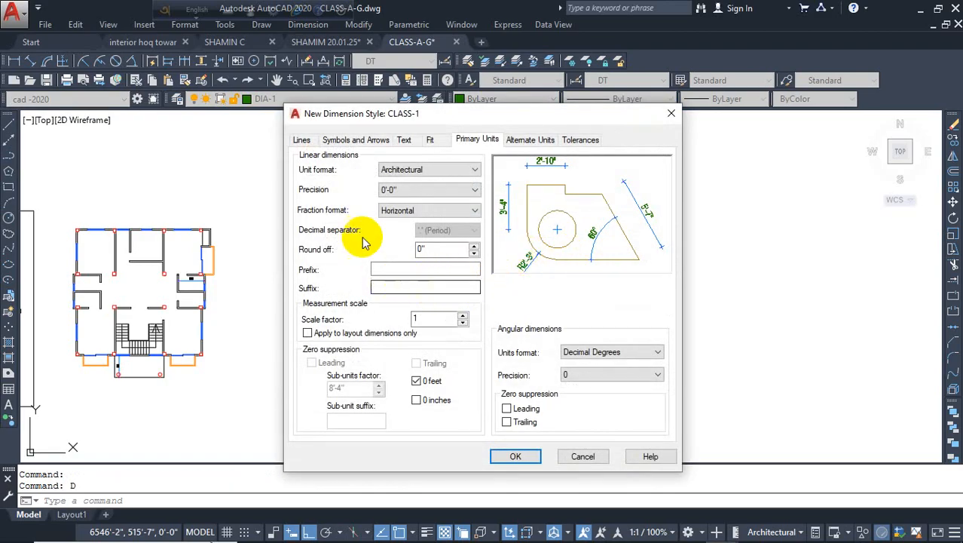
Step: Set the color, linetype and lineweight of the dimension lines to ByLayer in the DT-based CLASS-1 style
left_click(303, 141)
left_click(433, 171)
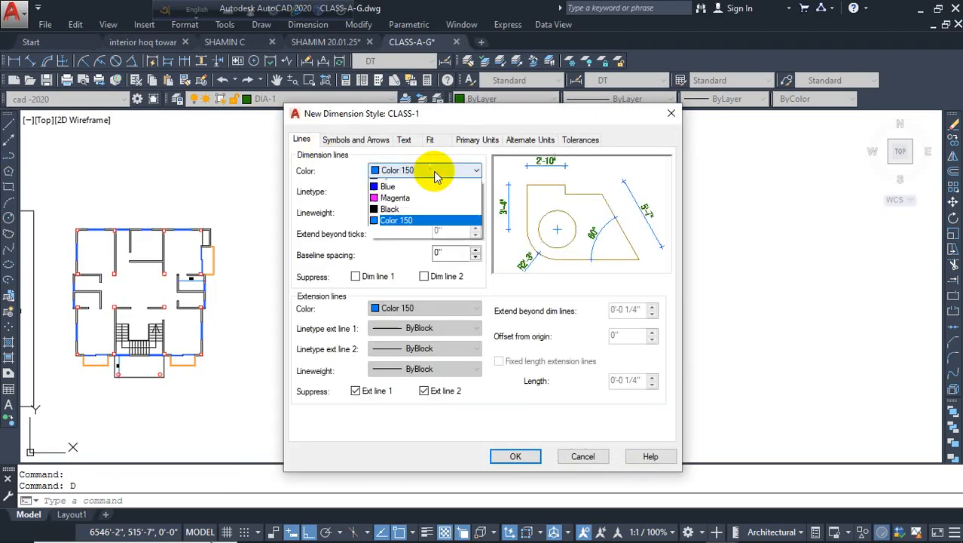
left_click(433, 171)
left_click(434, 171)
left_click(434, 184)
left_click(433, 191)
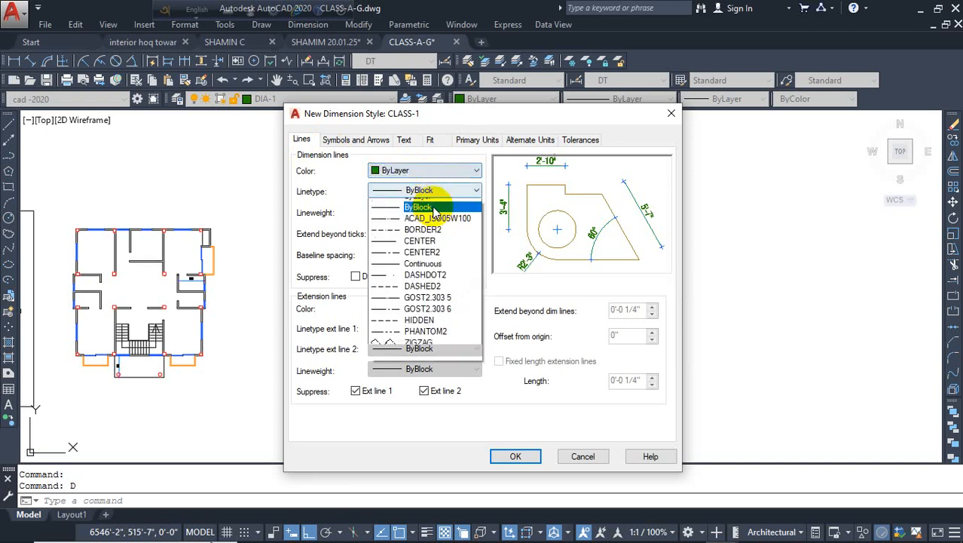
left_click(430, 200)
left_click(439, 210)
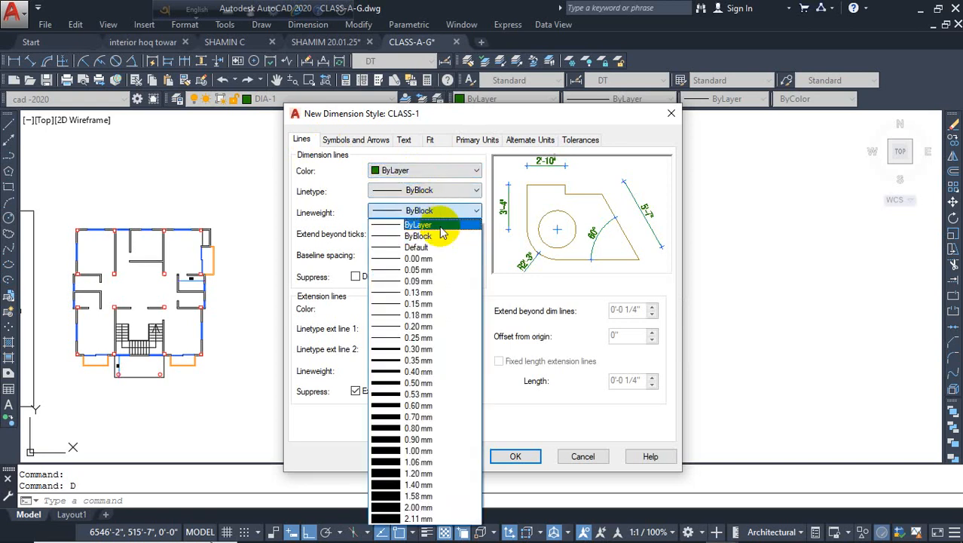
left_click(435, 222)
left_click(440, 195)
left_click(435, 205)
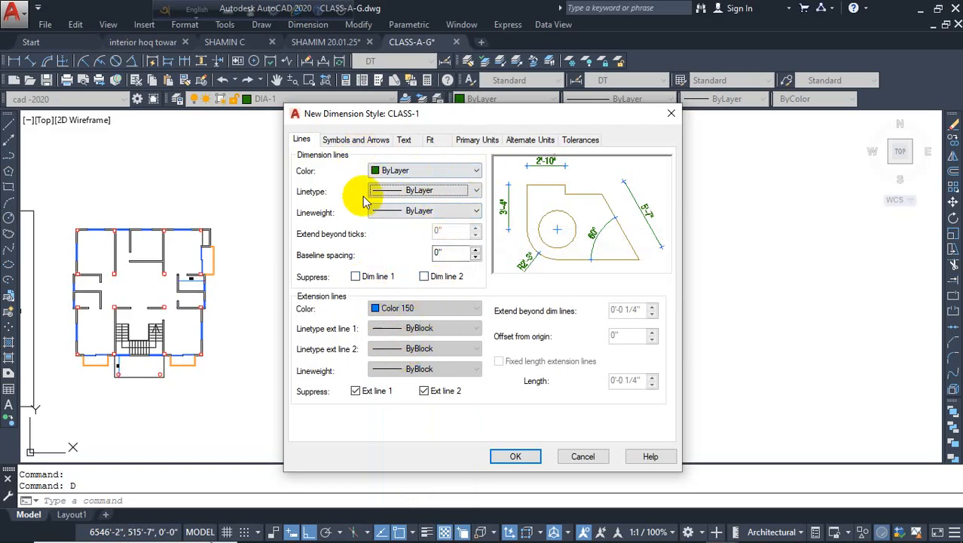
Step: Turn suppression of Ext line 1 and Ext line 2 off and on again to compare the preview
left_click(356, 392)
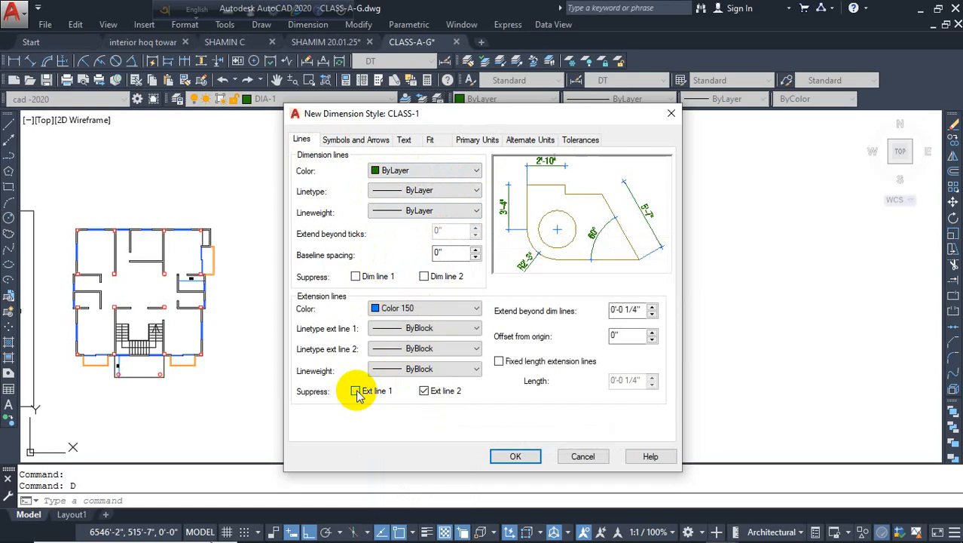
left_click(357, 392)
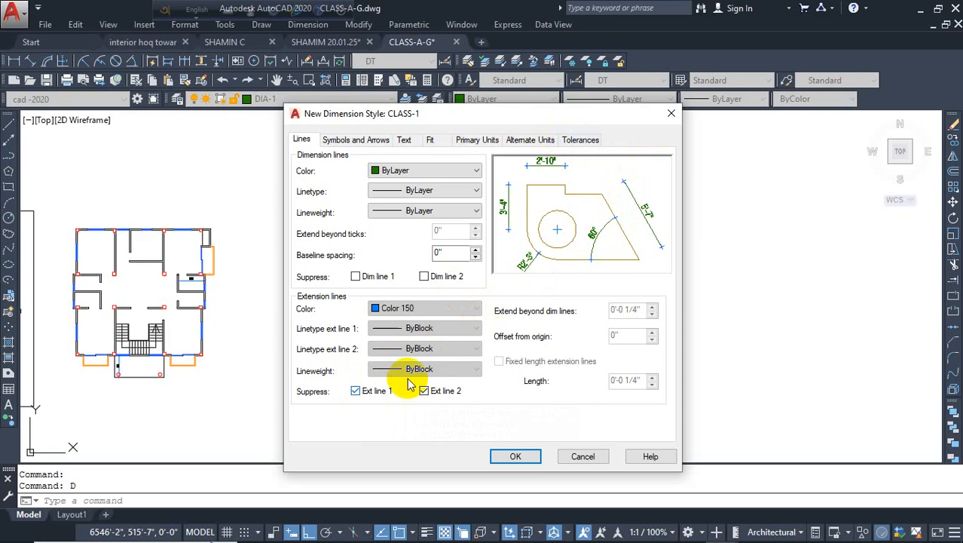
left_click(356, 391)
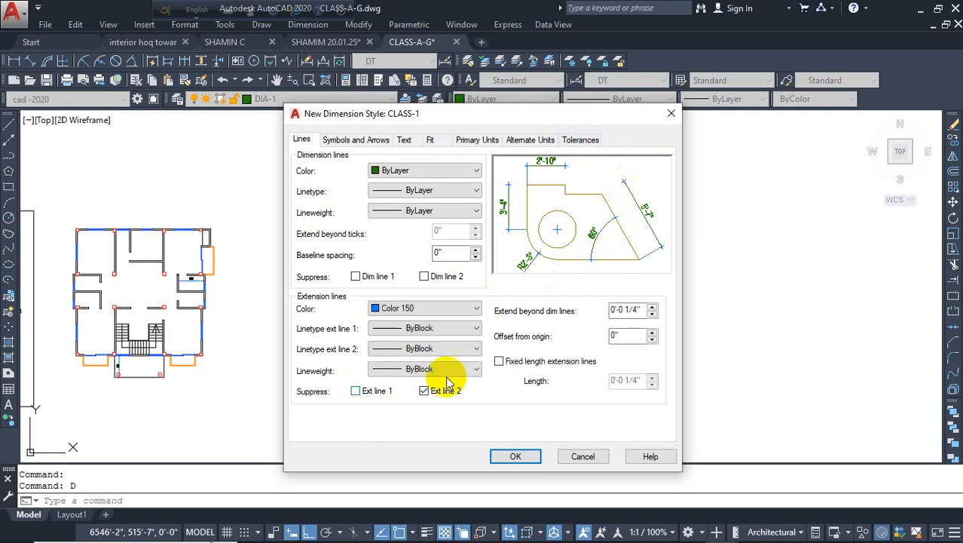
left_click(434, 391)
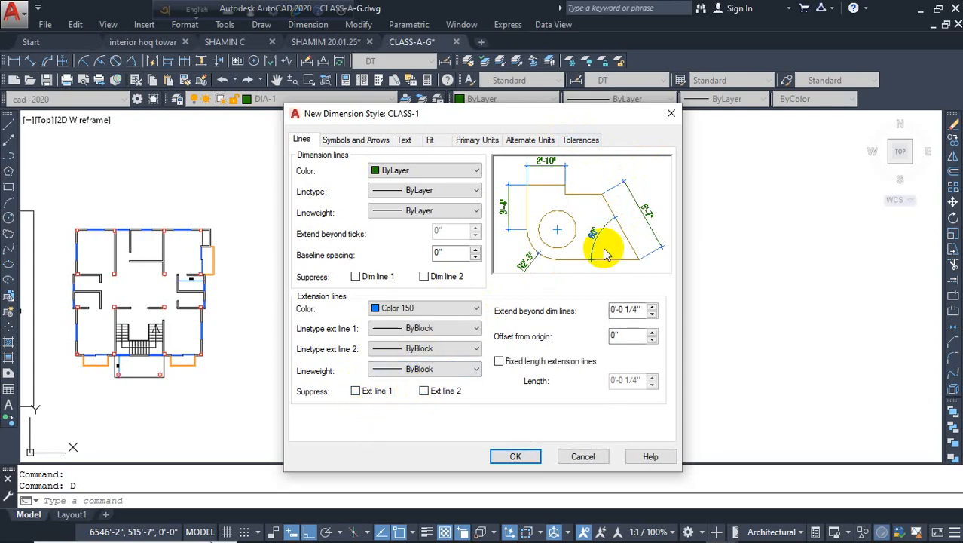
left_click(424, 391)
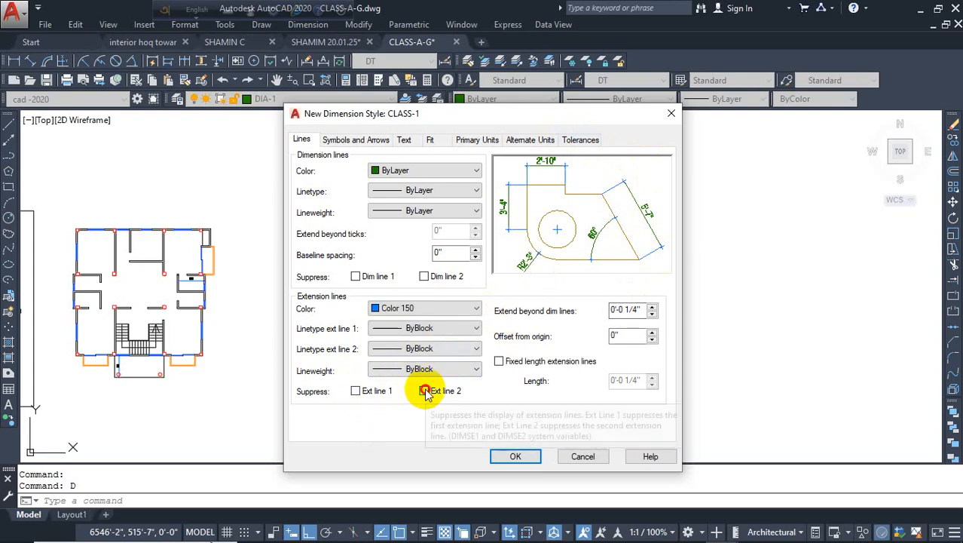
left_click(356, 391)
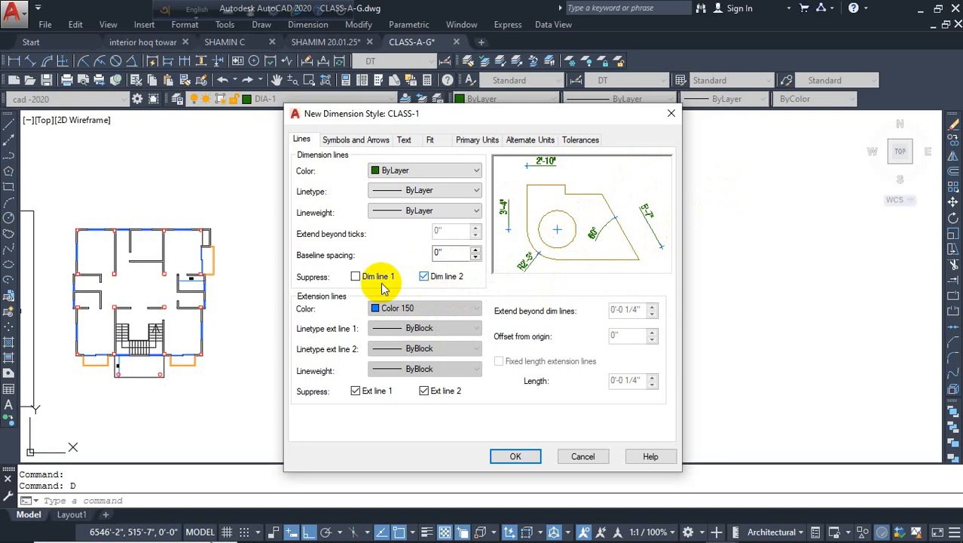
Step: Try suppressing Dim line 1 and Dim line 2, and restore both dimension lines
left_click(355, 277)
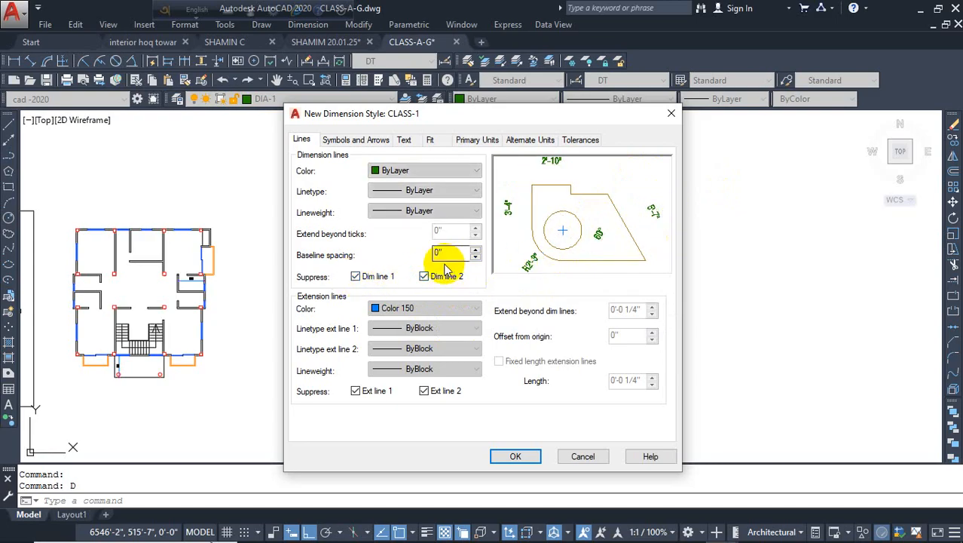
left_click(424, 277)
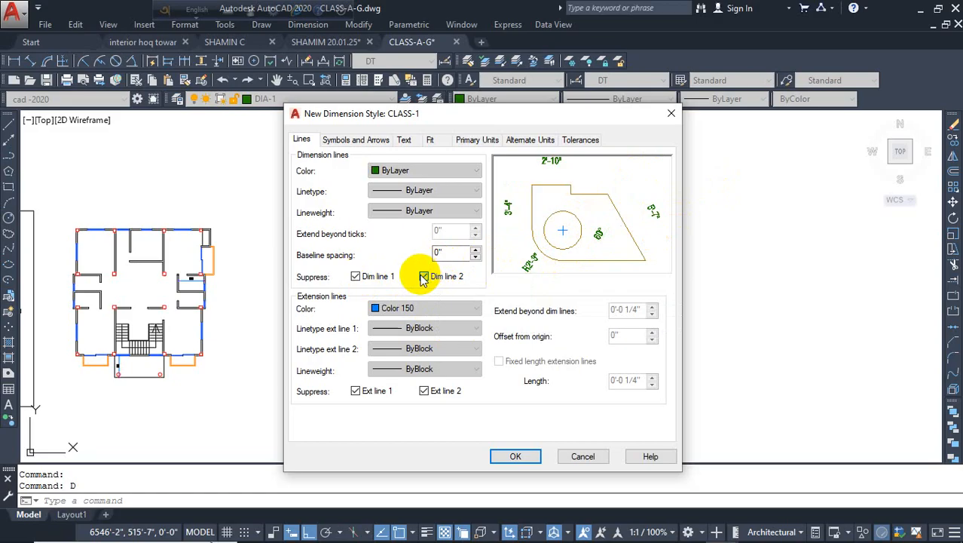
left_click(356, 277)
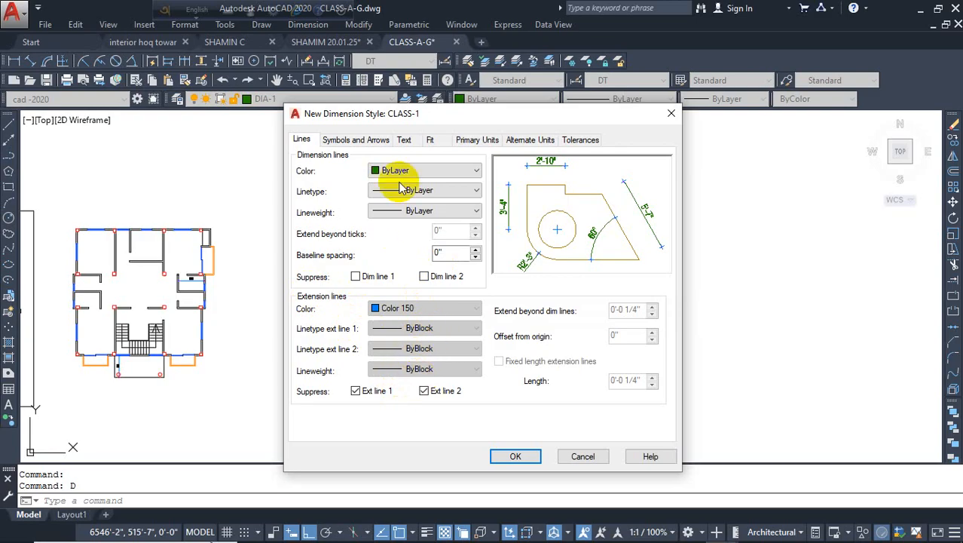
Step: Try Oblique as the first and second arrowheads of the CLASS-1 style
left_click(354, 140)
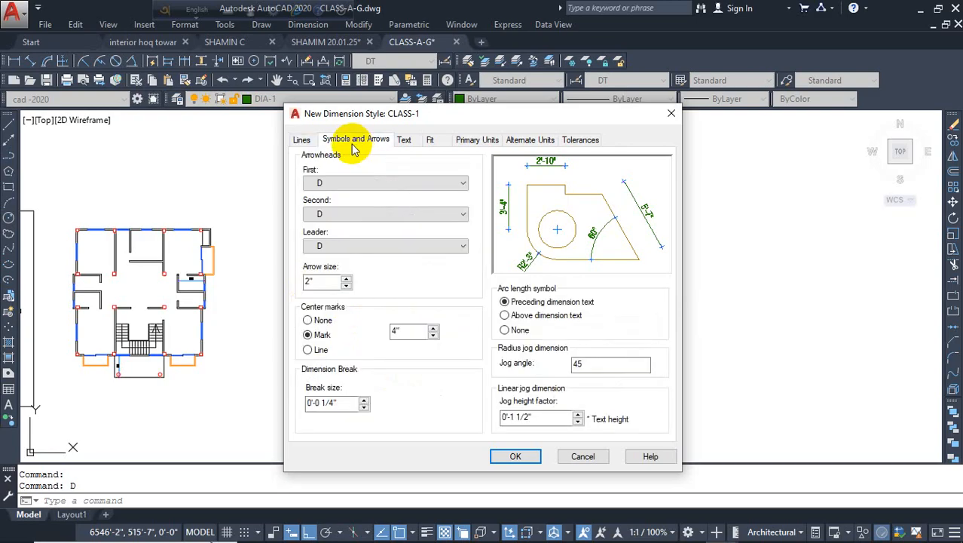
left_click(352, 183)
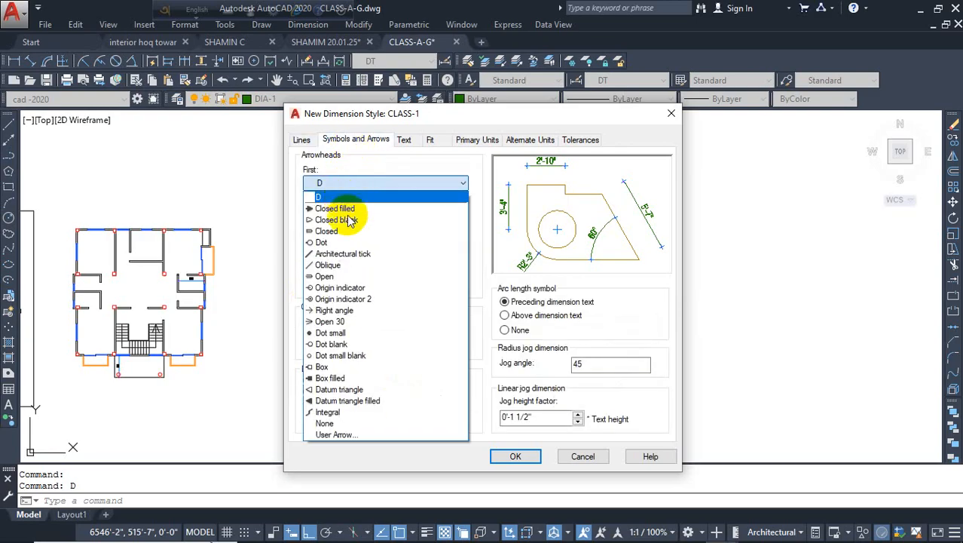
left_click(352, 266)
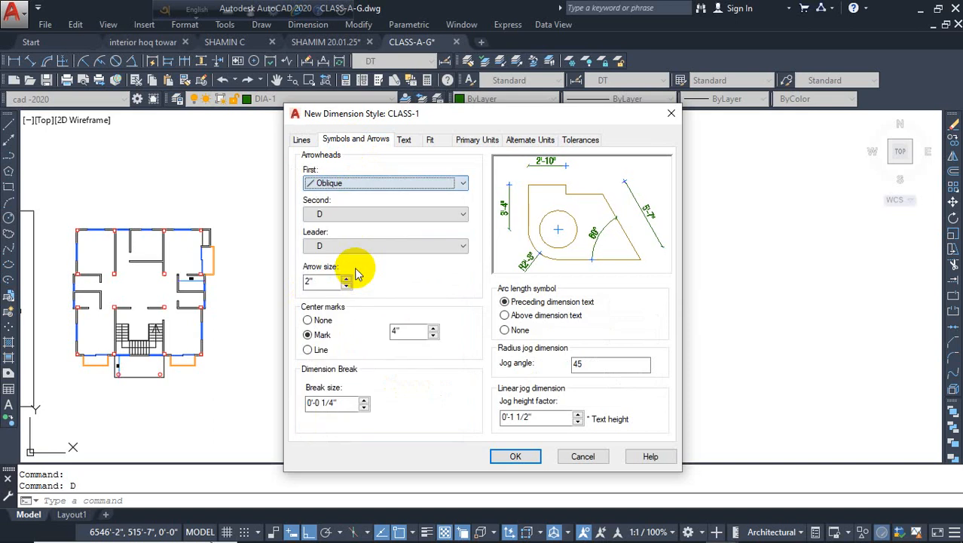
left_click(355, 214)
left_click(367, 296)
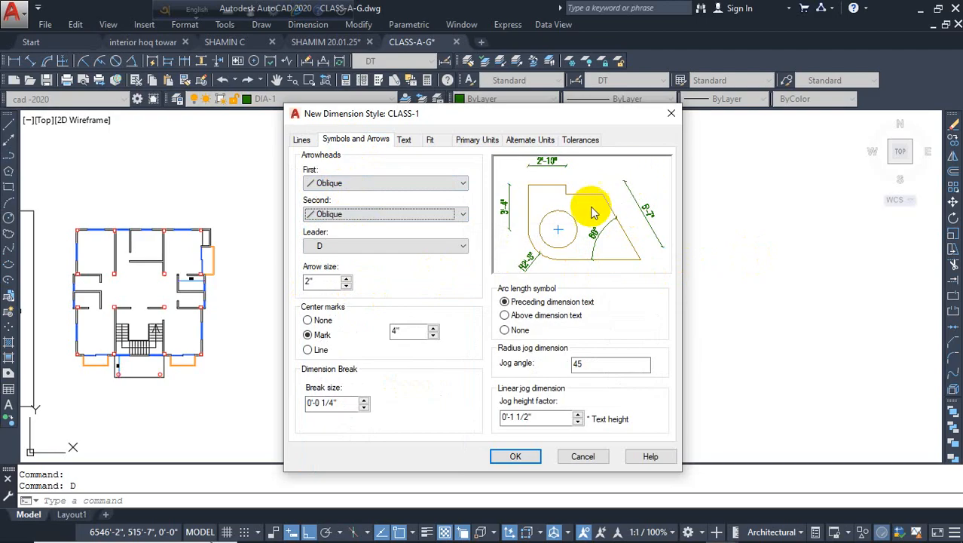
Step: Set the first, second and leader arrowheads of the CLASS-1 style to Closed blank
left_click(359, 184)
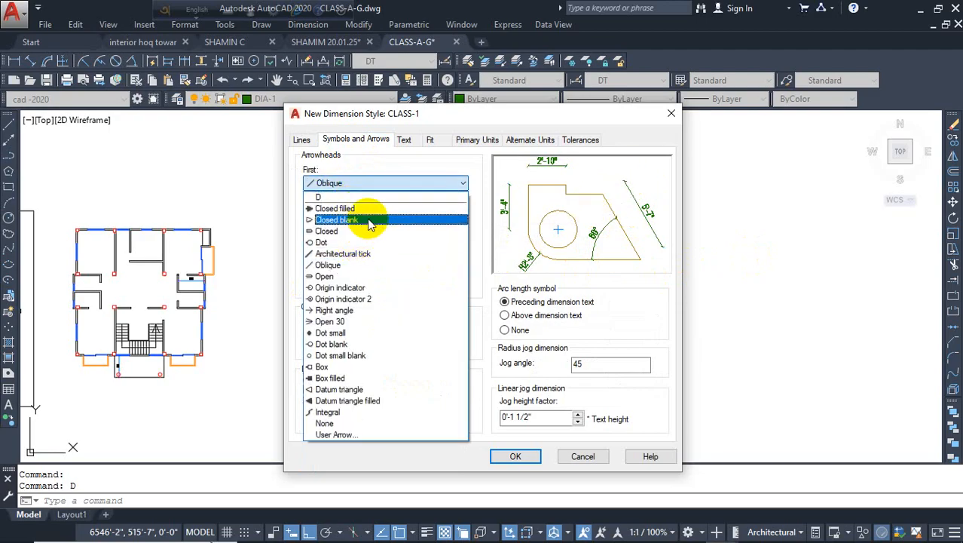
left_click(367, 220)
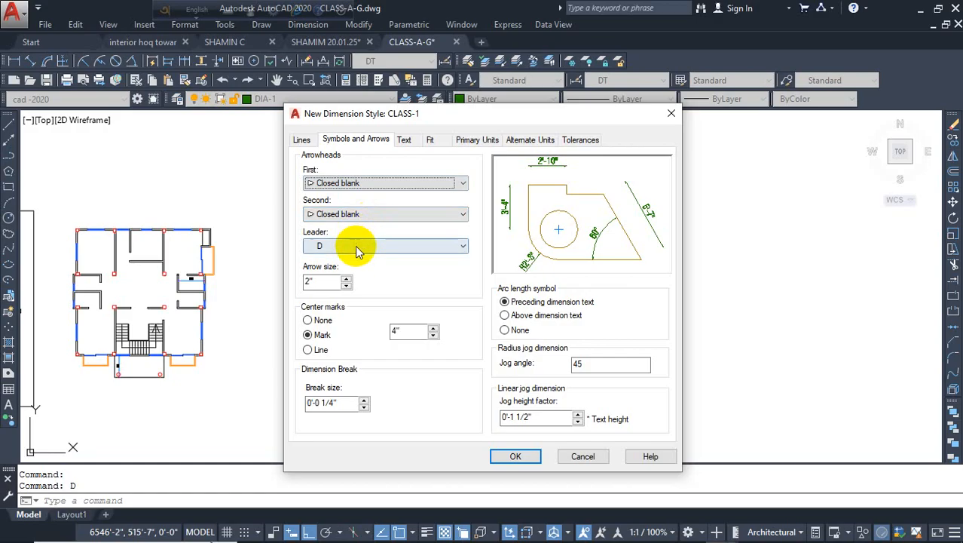
left_click(355, 246)
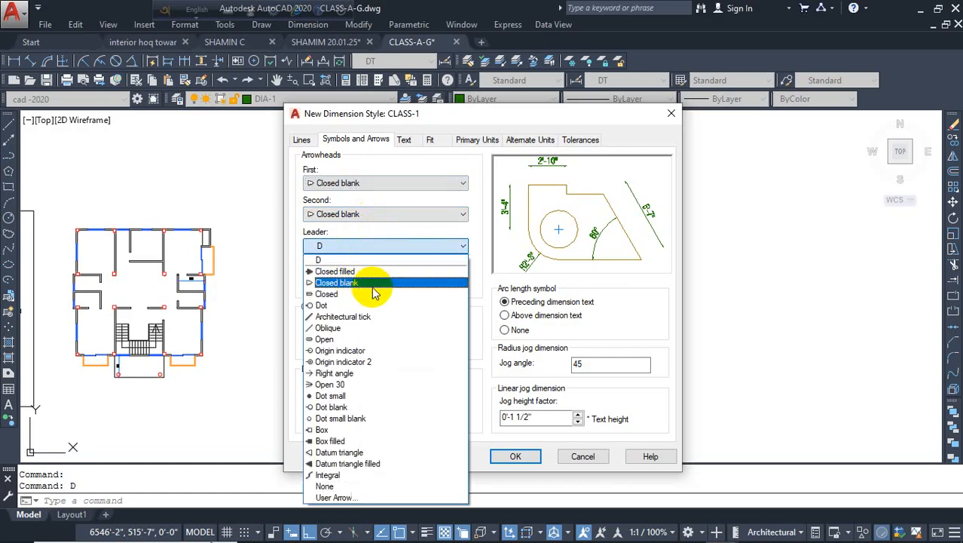
left_click(373, 284)
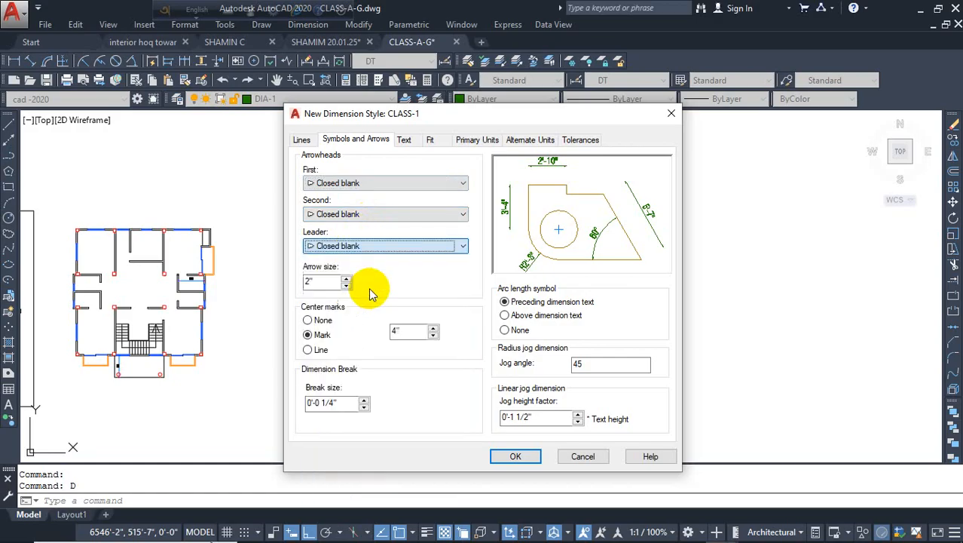
Step: Set the CLASS-1 style's arrow size to 3" and its text height to 10"
double_click(330, 281)
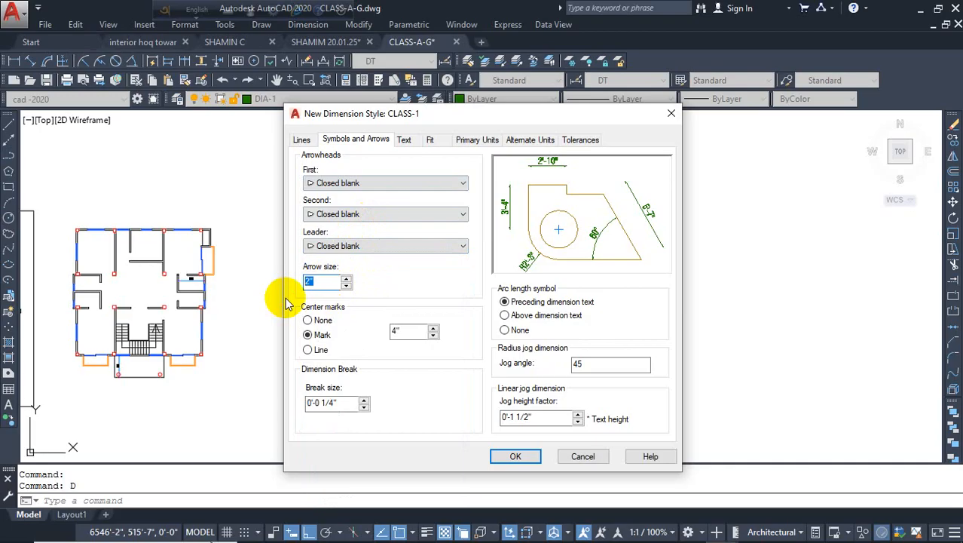
type("3")
left_click(347, 407)
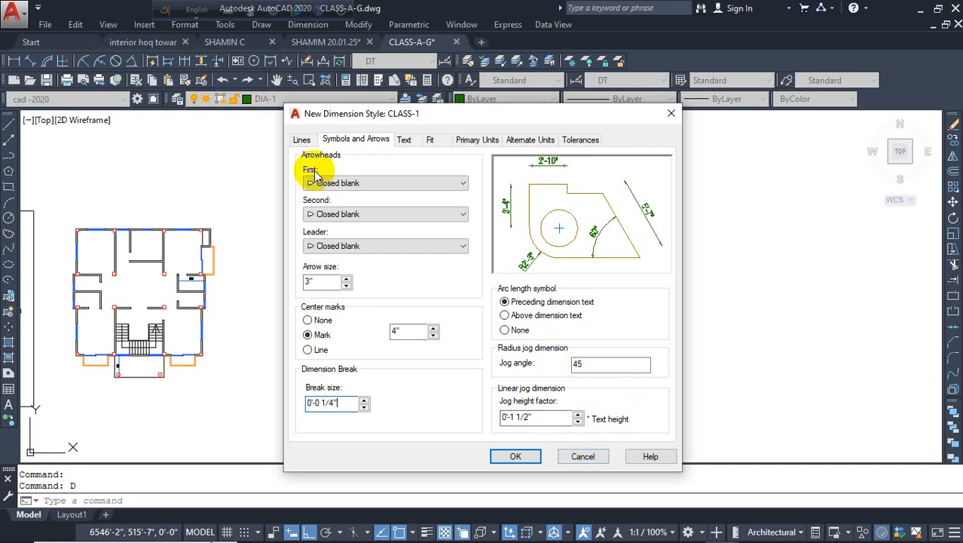
left_click(403, 140)
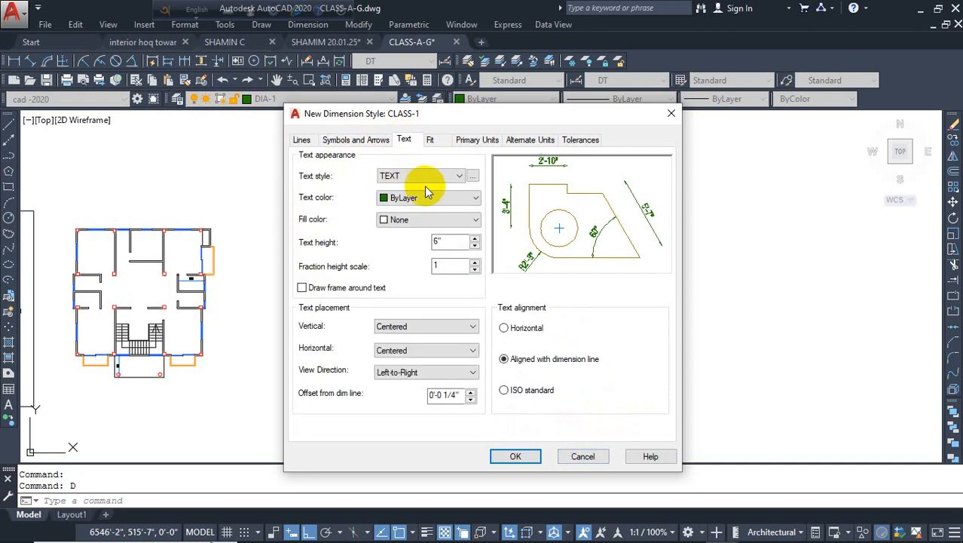
double_click(451, 242)
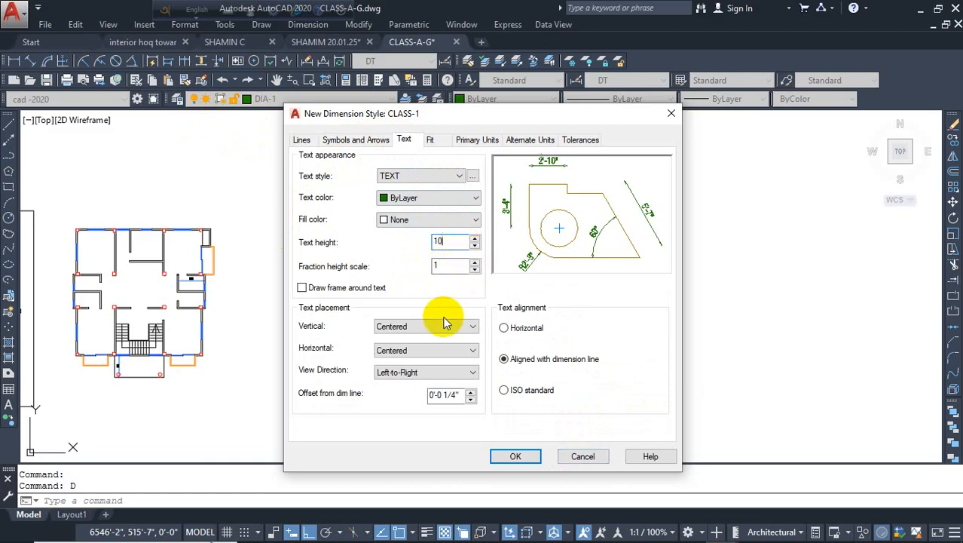
Step: Make the style always keep text between ext lines, and use Architectural primary units with 0'-0" precision
left_click(435, 140)
left_click(304, 272)
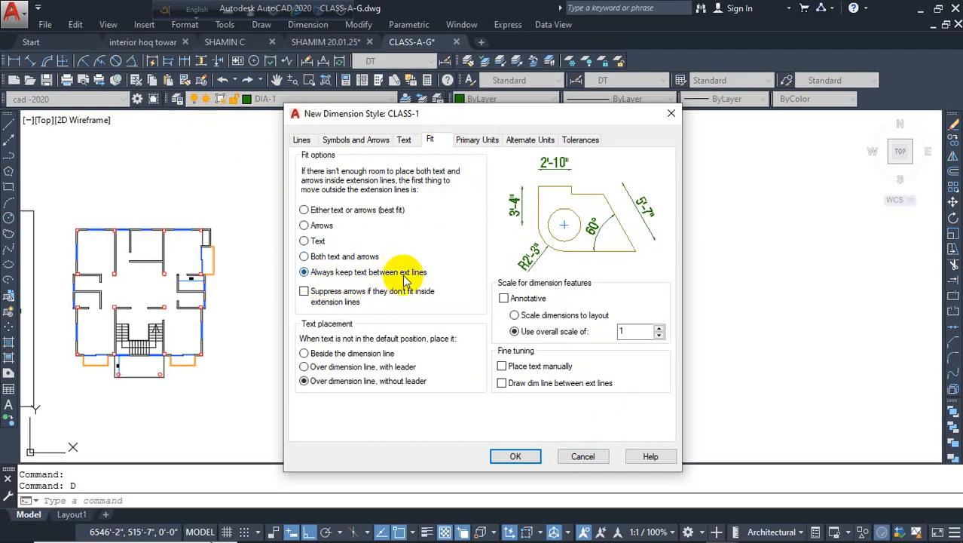
left_click(463, 141)
left_click(443, 191)
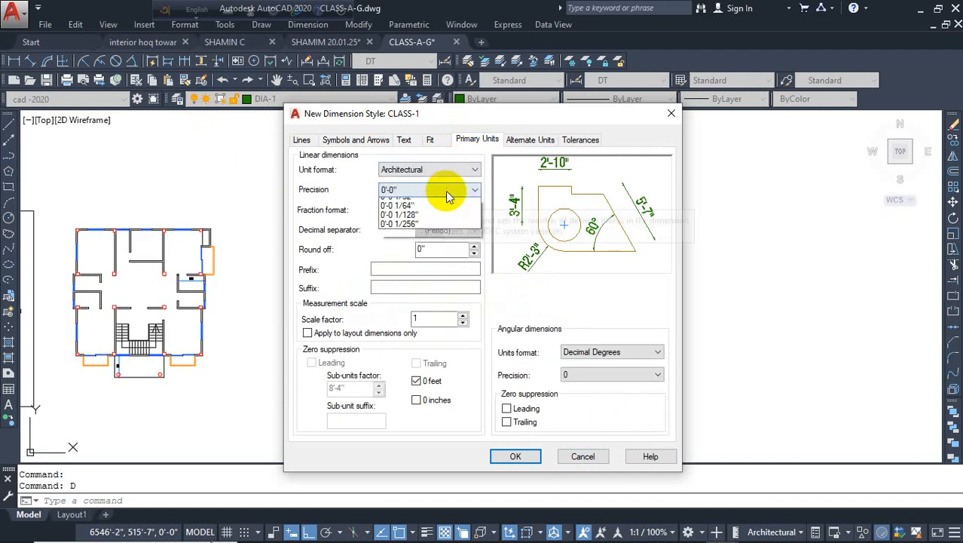
left_click(446, 204)
left_click(441, 170)
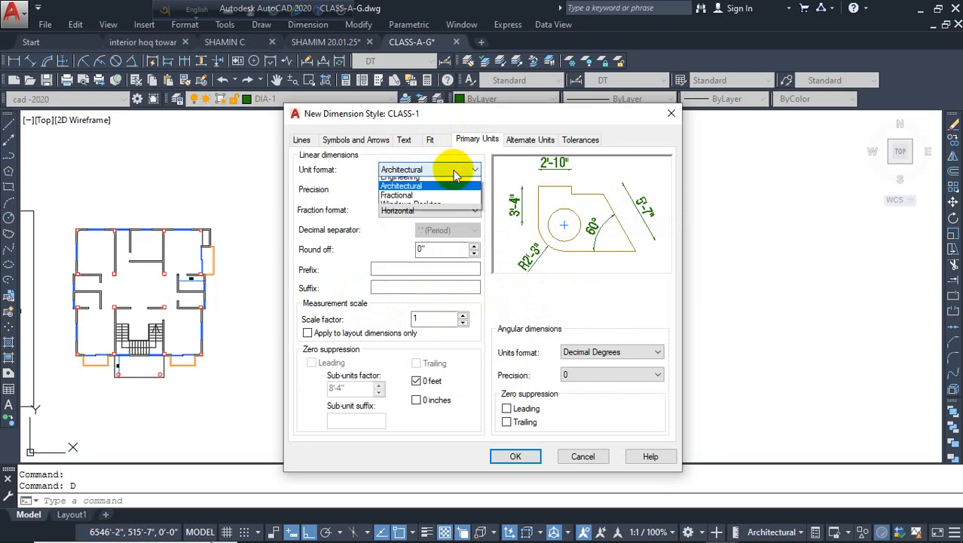
left_click(440, 211)
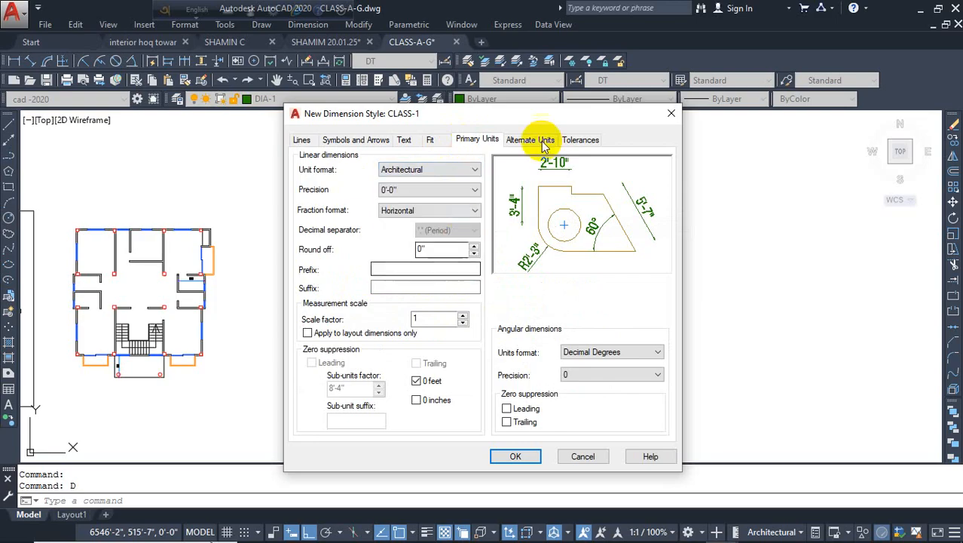
Step: Set the text alignment to ISO standard, save the CLASS-1 style and close the Dimension Style Manager
left_click(530, 139)
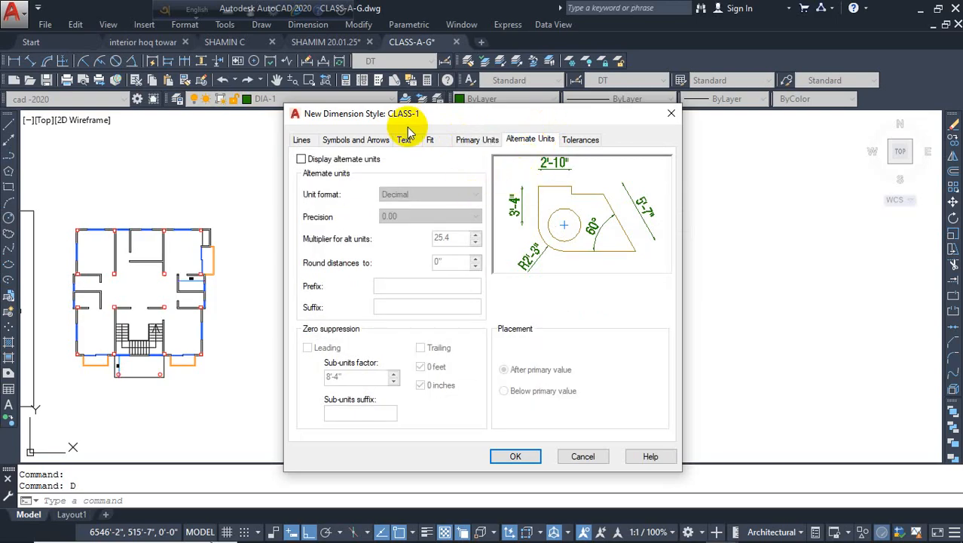
left_click(463, 140)
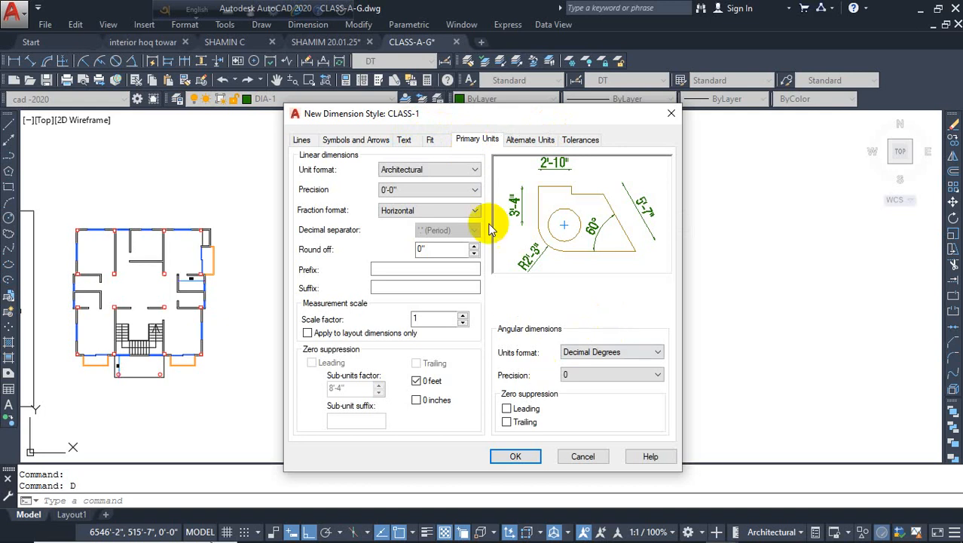
left_click(404, 139)
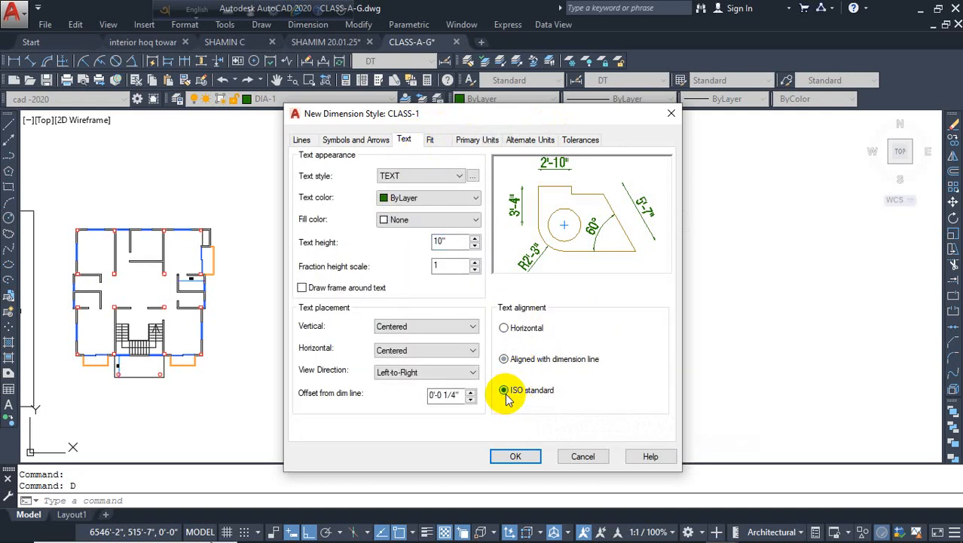
left_click(516, 457)
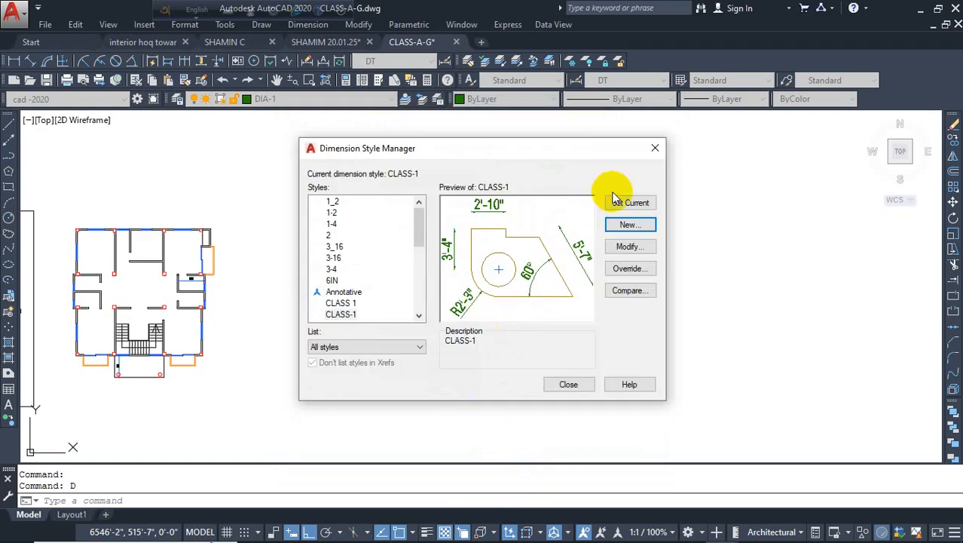
left_click(567, 385)
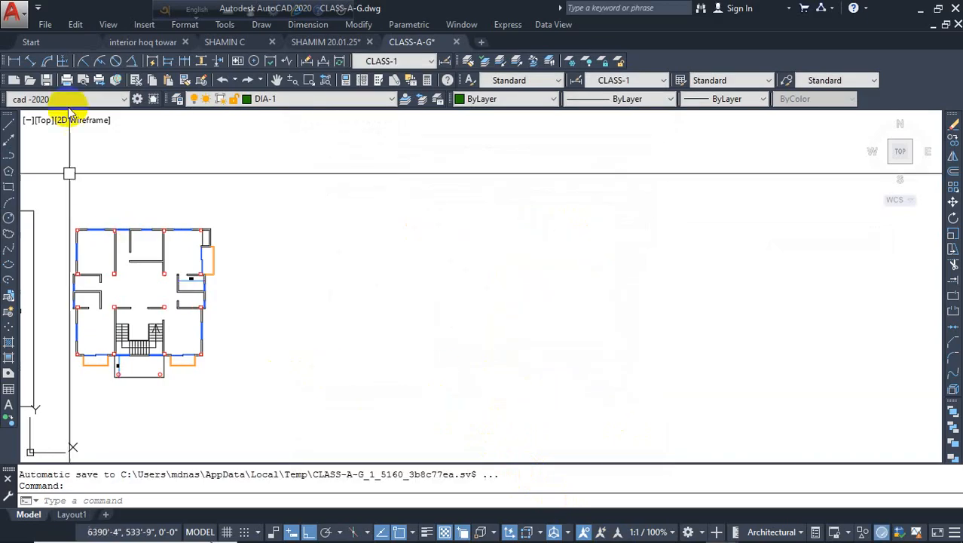
Step: Place a horizontal linear dimension across the inside width of the upper-left room, between its side walls
left_click(18, 64)
scroll(75, 219, "up", 8)
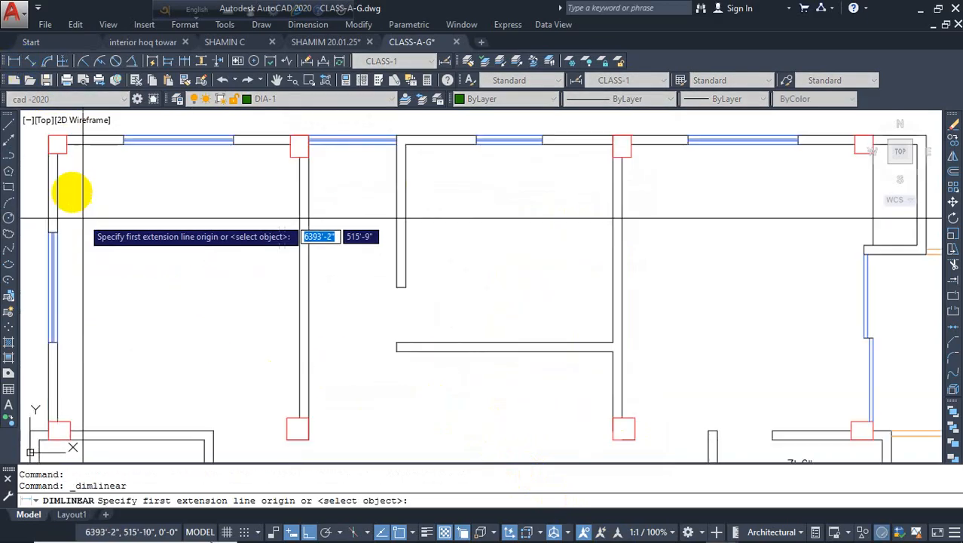
left_click(129, 344)
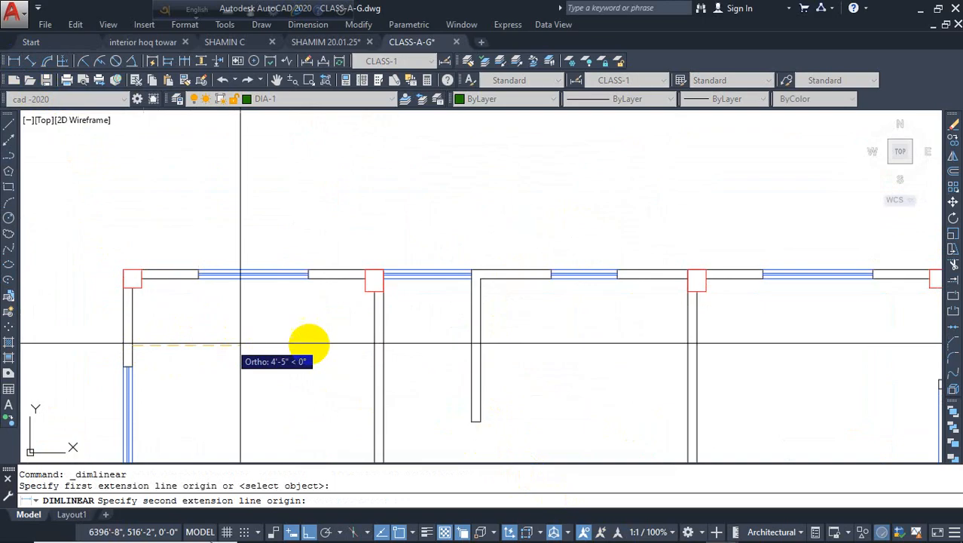
left_click(374, 345)
left_click(357, 347)
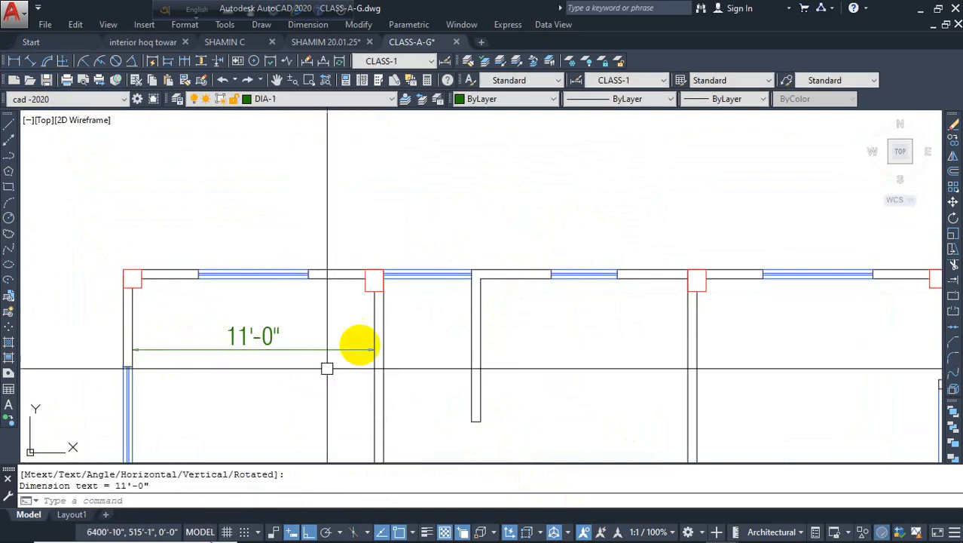
scroll(393, 409, "up", 5)
scroll(420, 356, "down", 5)
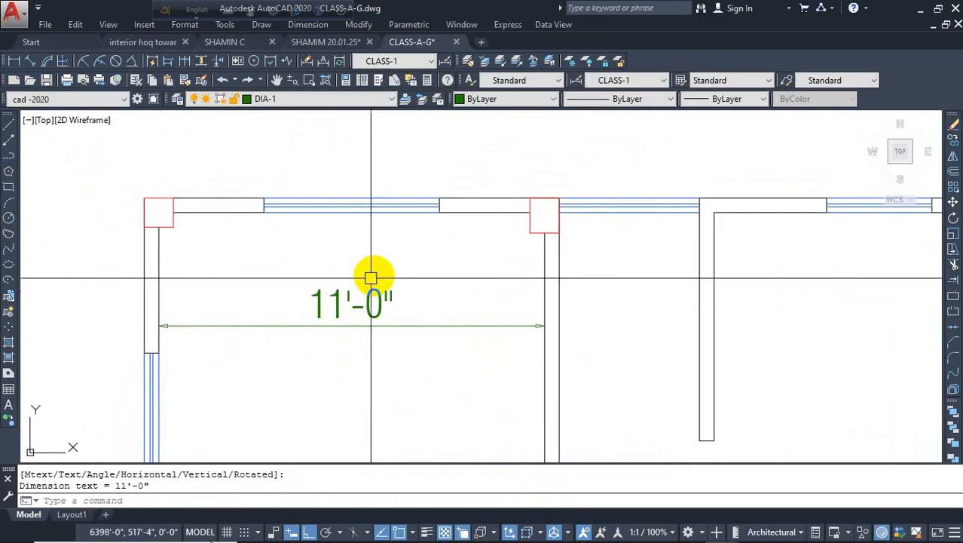
key("Escape")
scroll(280, 319, "down", 12)
middle_click_drag(451, 294, 463, 240)
key("Escape")
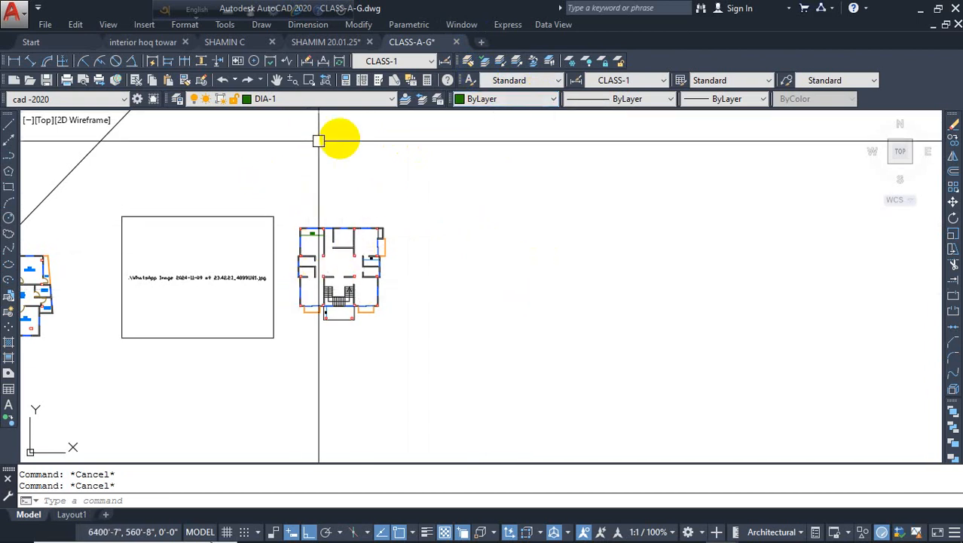
left_click(178, 103)
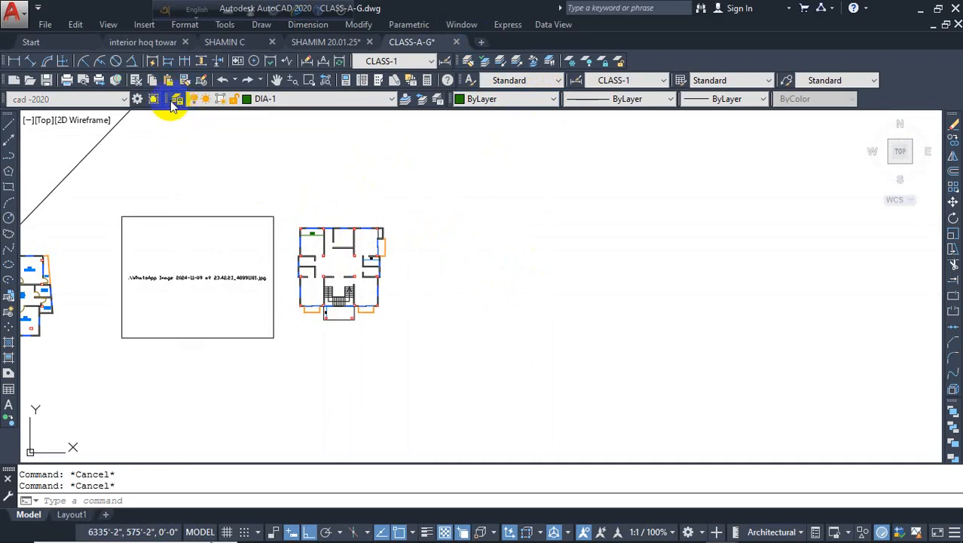
scroll(333, 184, "down", 20)
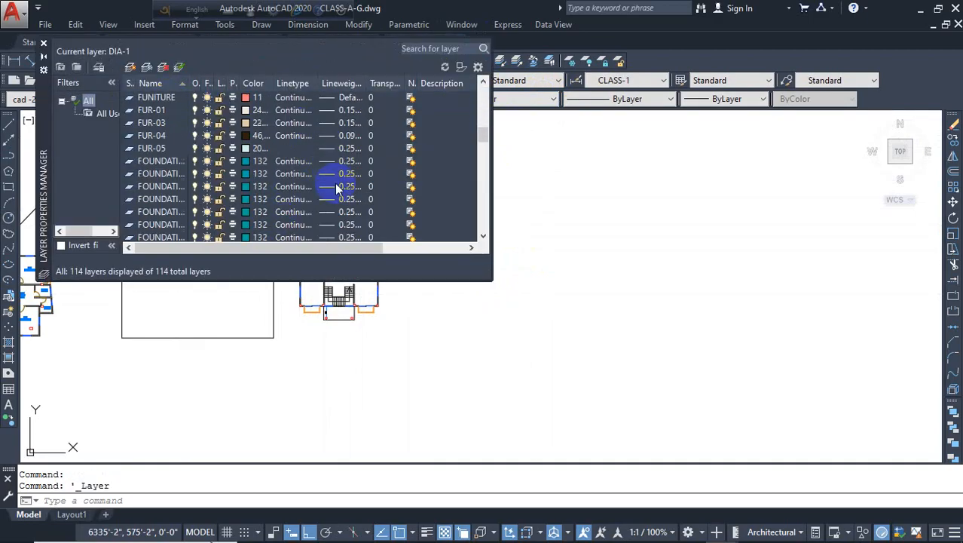
left_click(44, 42)
type("l")
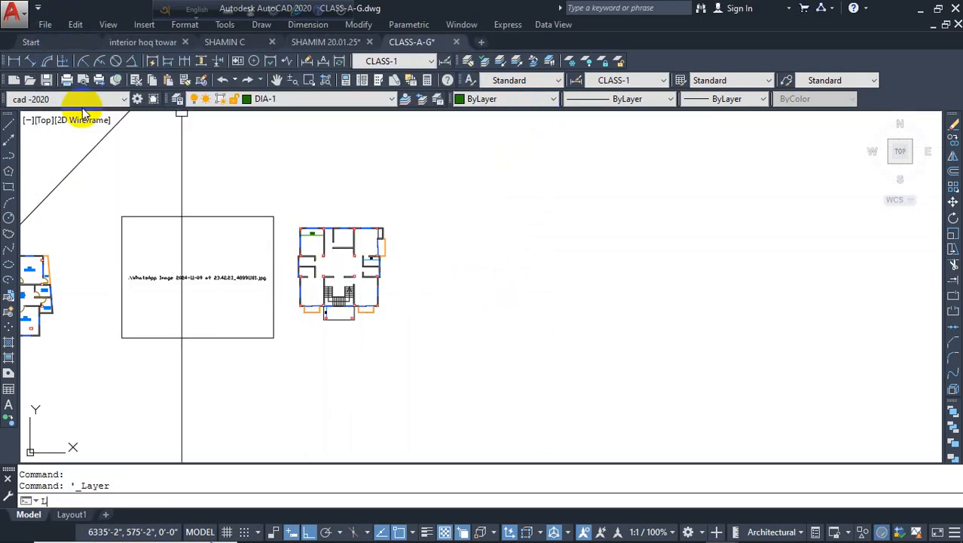
key("Return")
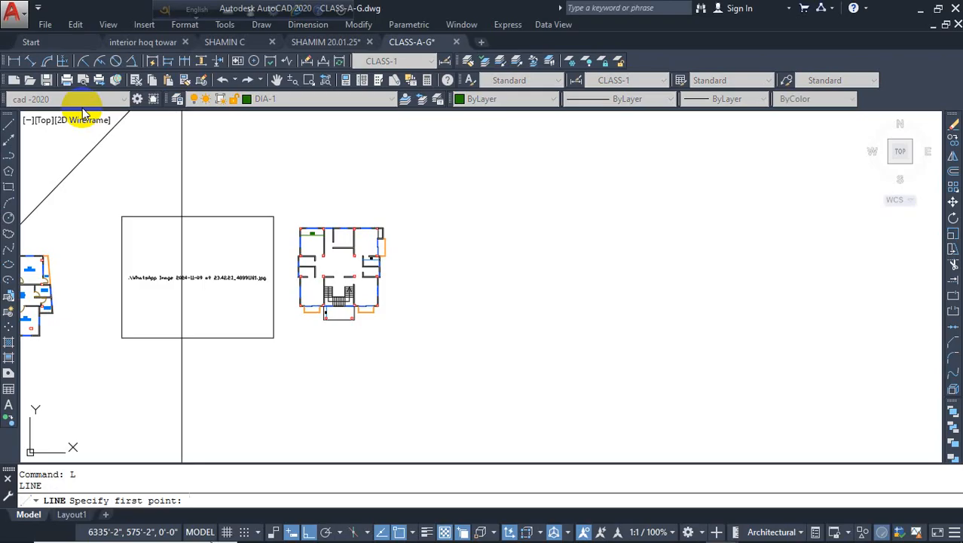
left_click(441, 278)
key("Escape")
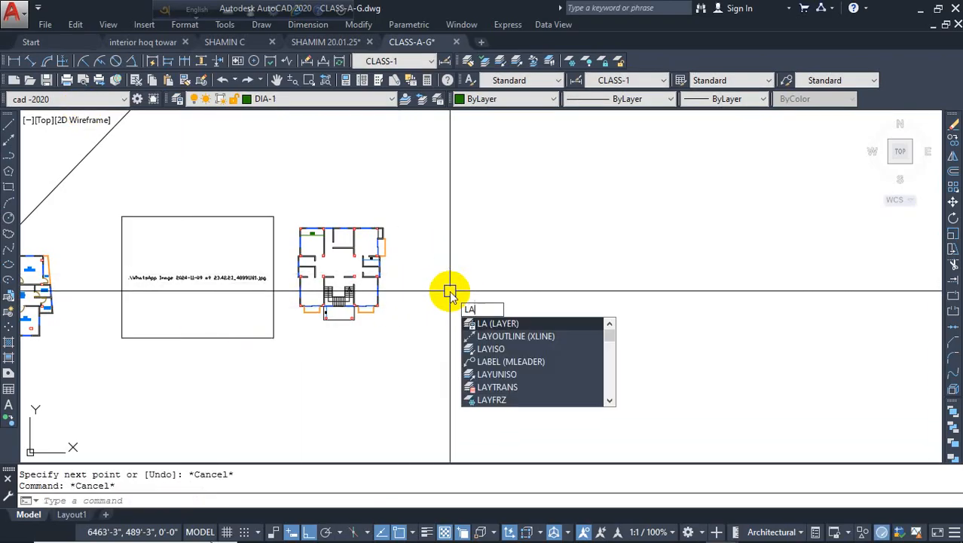
Step: Open the layer manager, enlarge it and create a new layer named C WALL
key("Return")
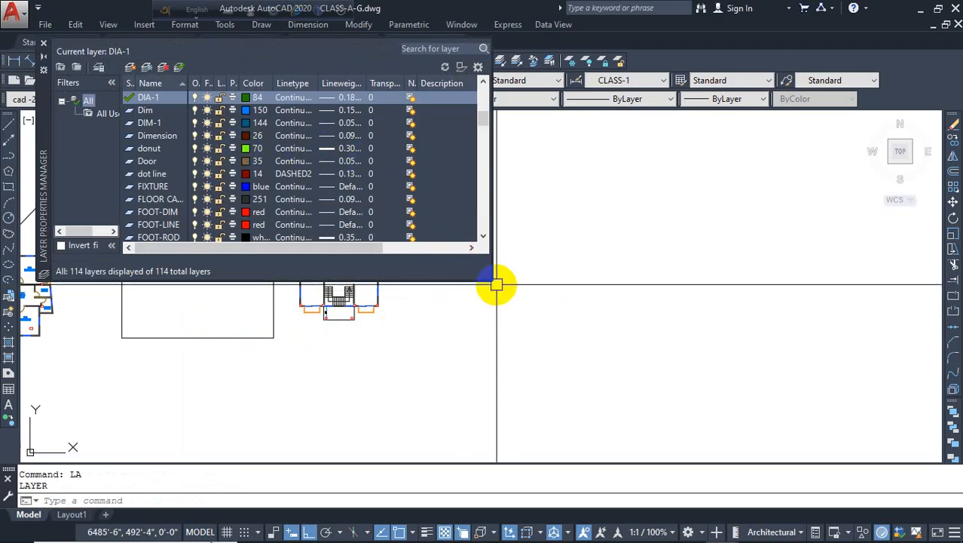
left_click_drag(490, 276, 537, 432)
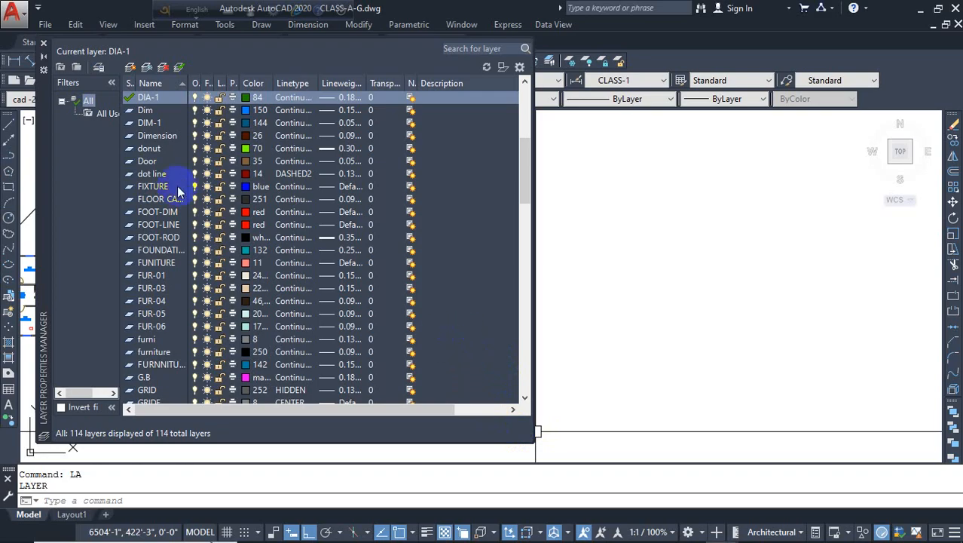
scroll(254, 238, "down", 15)
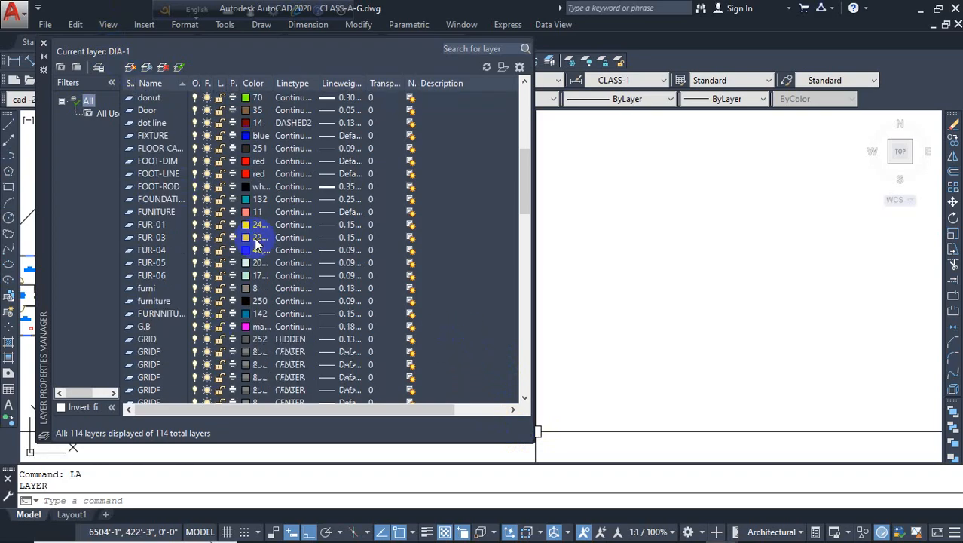
scroll(270, 327, "down", 6)
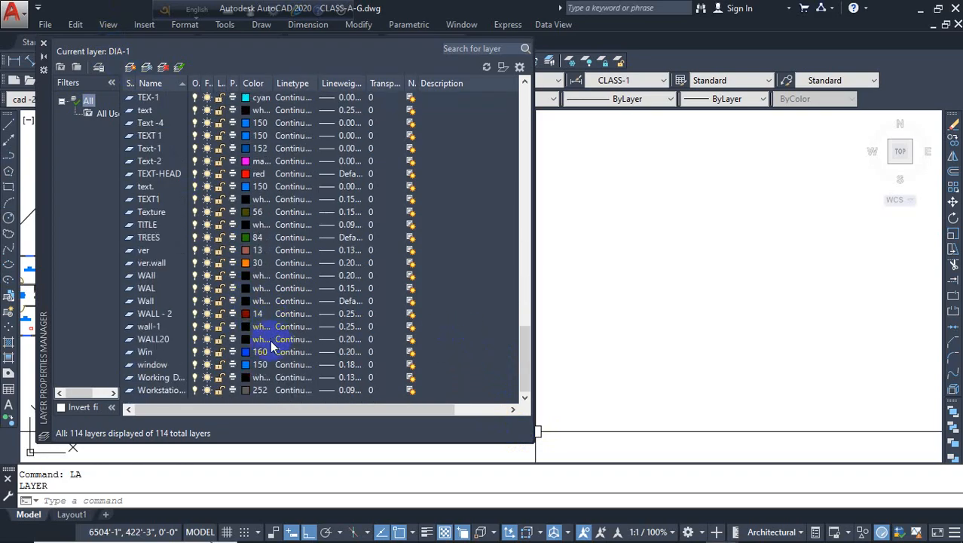
scroll(270, 335, "up", 5)
scroll(269, 326, "up", 20)
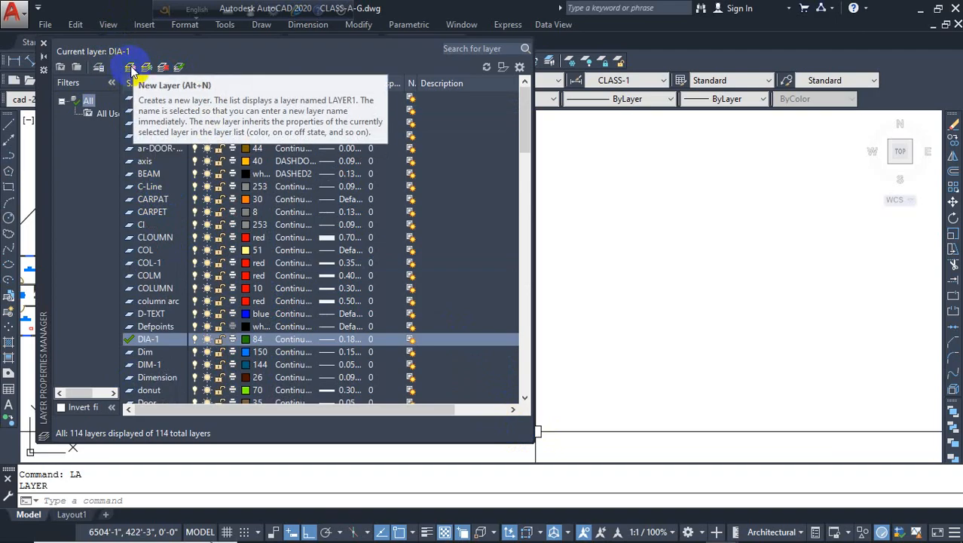
left_click(132, 68)
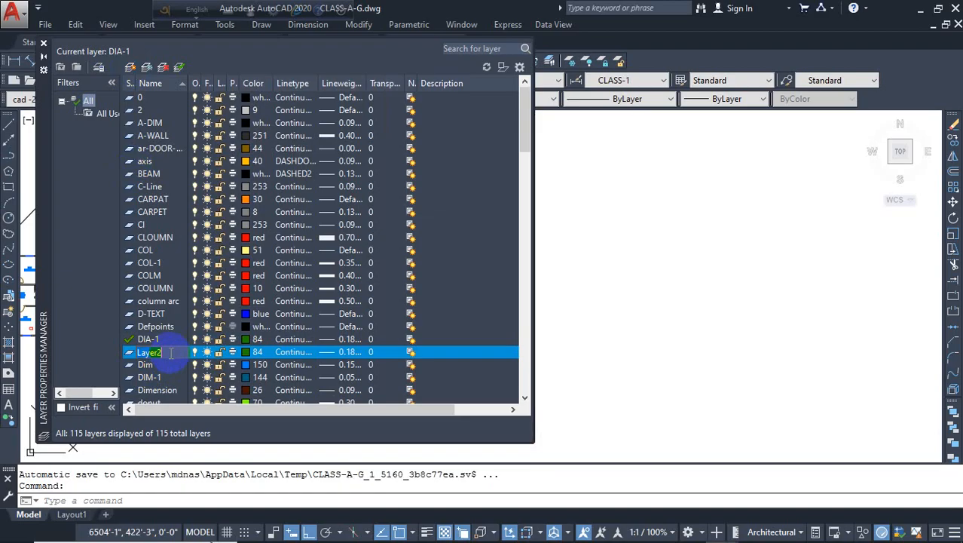
type("C WALL")
Step: Set the C WALL layer's color to index color 250
left_click(245, 351)
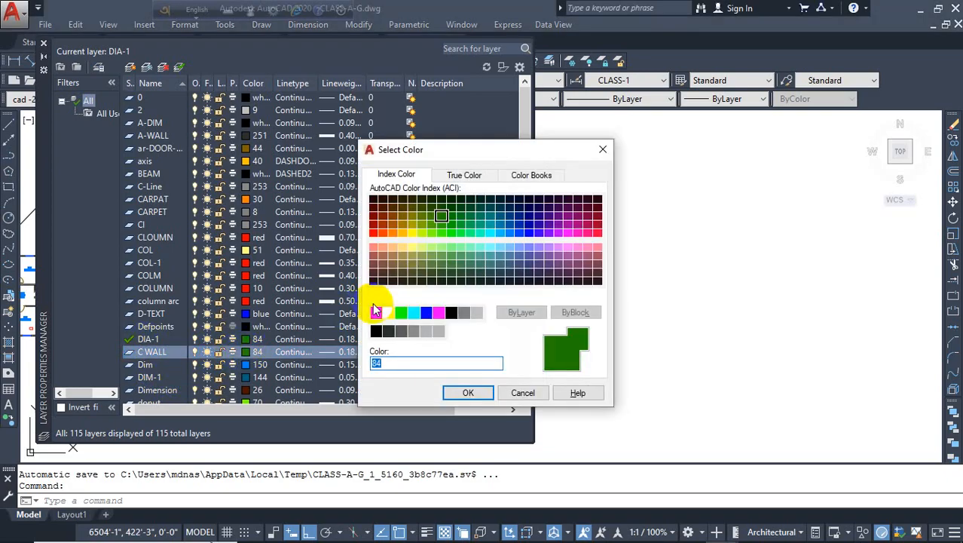
left_click(375, 330)
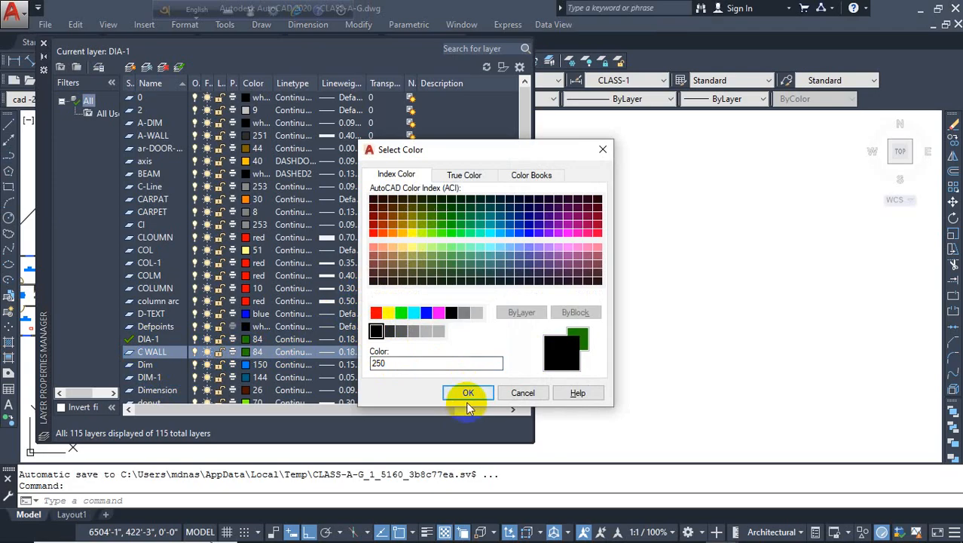
left_click(468, 394)
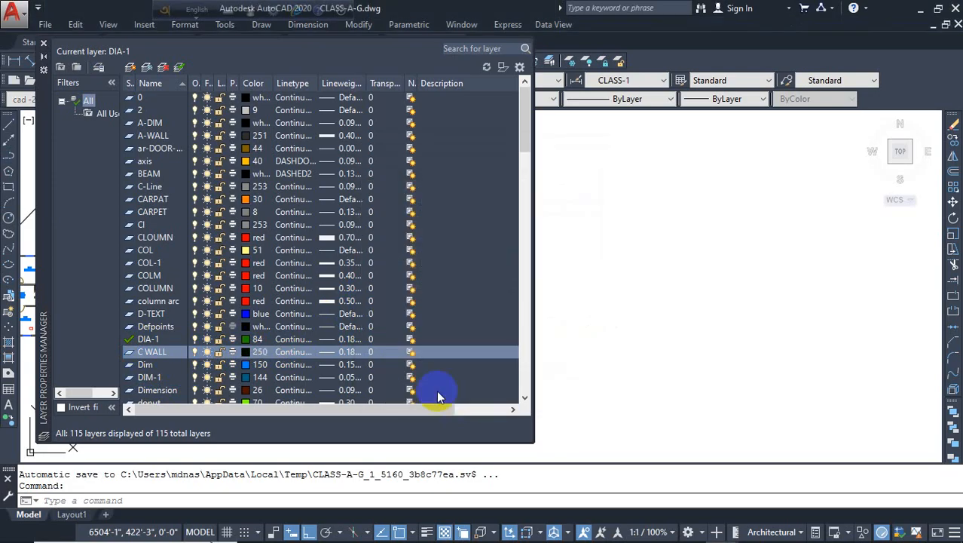
Step: Review the loaded and loadable linetypes and keep Continuous as the C WALL layer's linetype
left_click(303, 354)
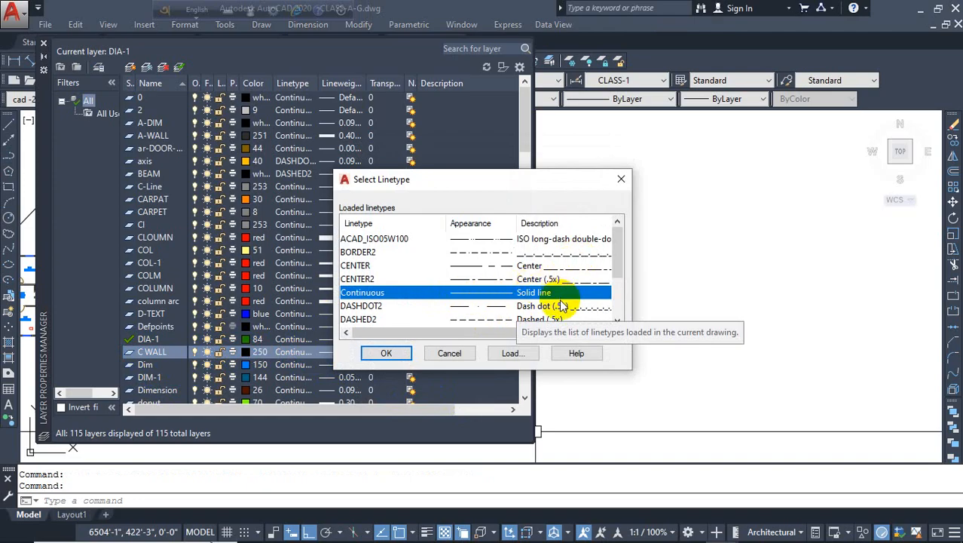
scroll(527, 301, "down", 2)
scroll(486, 290, "down", 1)
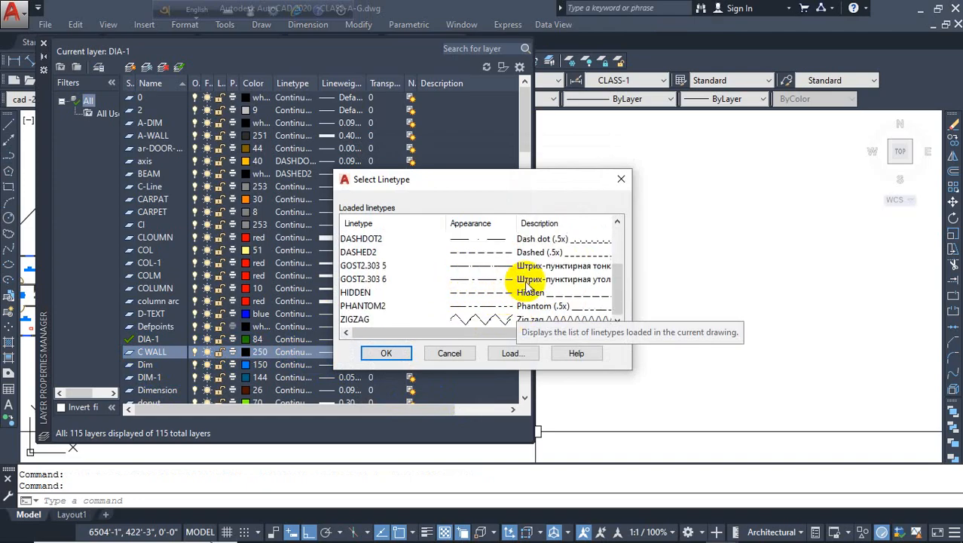
scroll(528, 286, "up", 2)
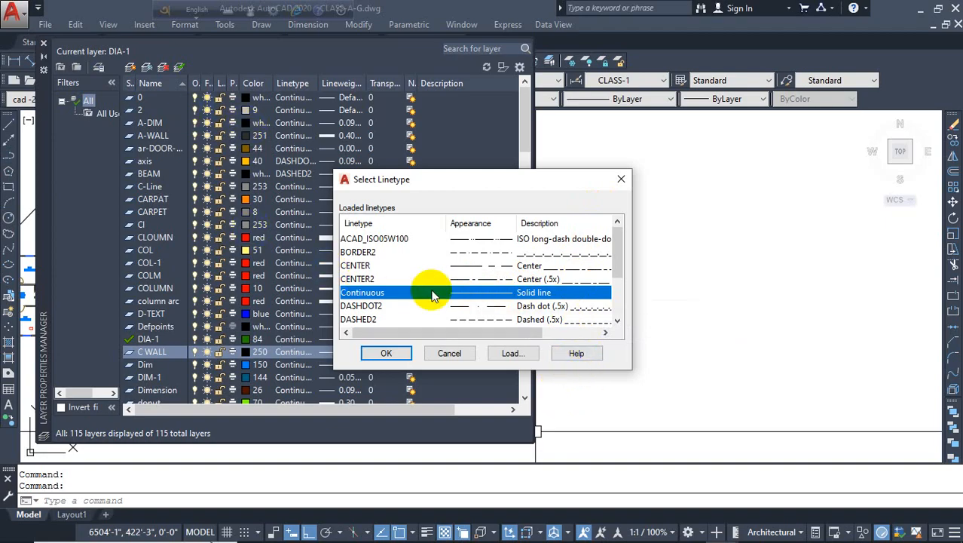
left_click(511, 354)
scroll(495, 286, "down", 15)
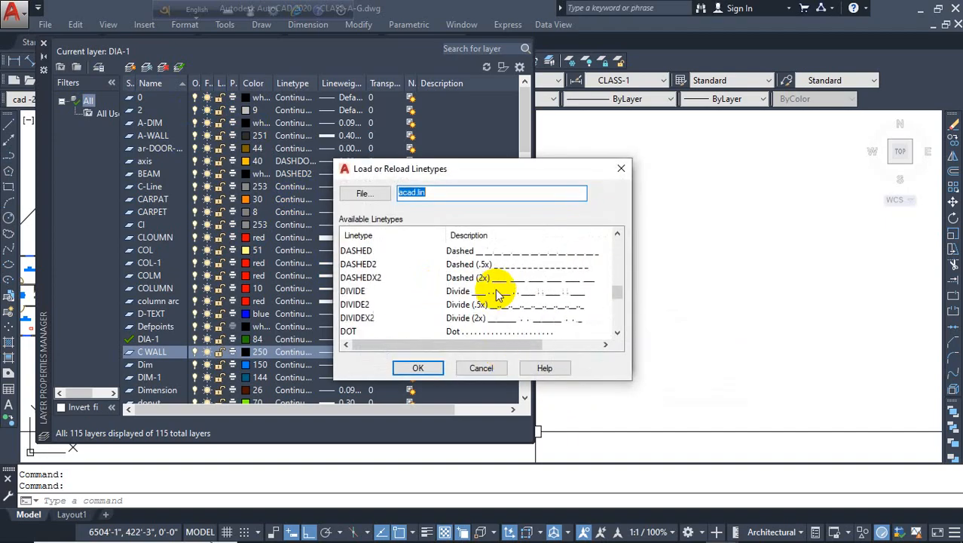
left_click(622, 172)
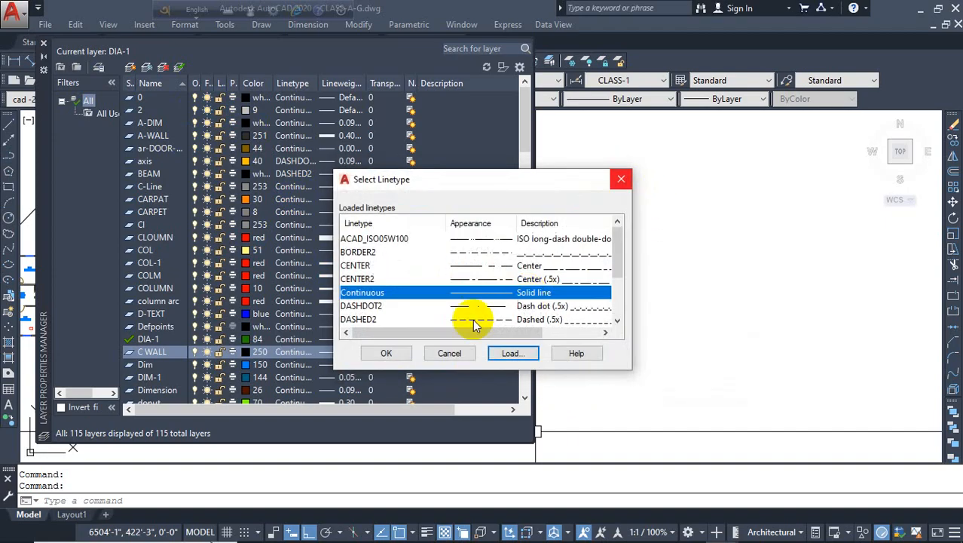
left_click(388, 353)
Step: Set the C WALL layer's lineweight to 0.20 mm
left_click(347, 351)
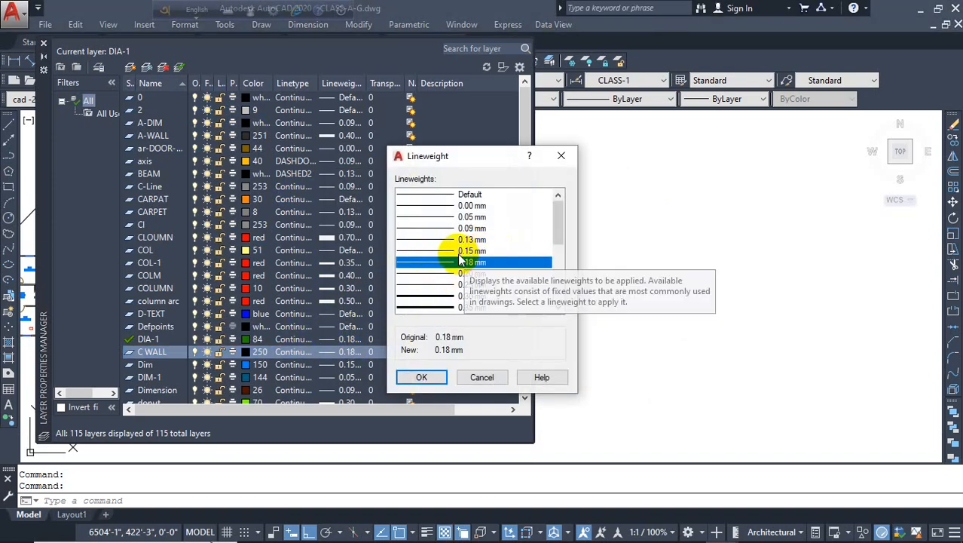
left_click(438, 273)
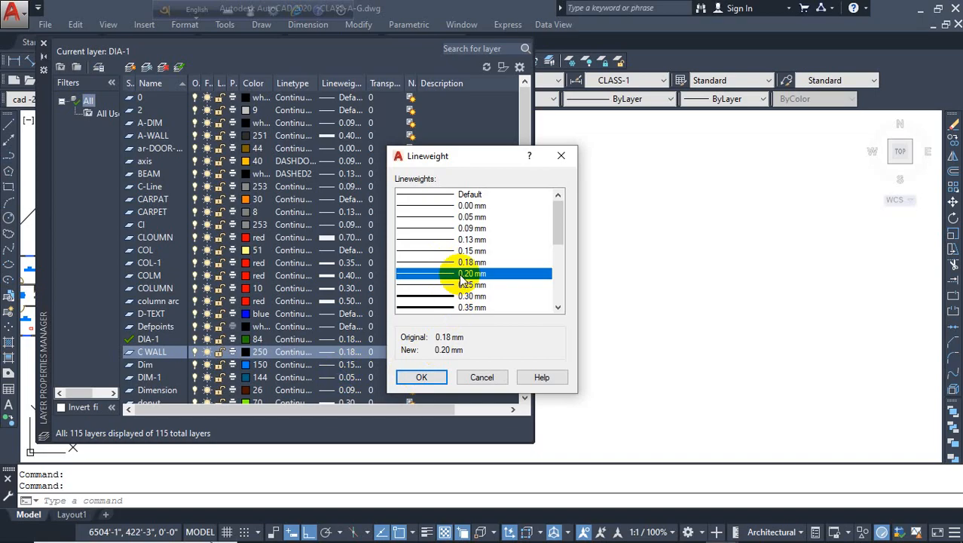
scroll(437, 306, "down", 2)
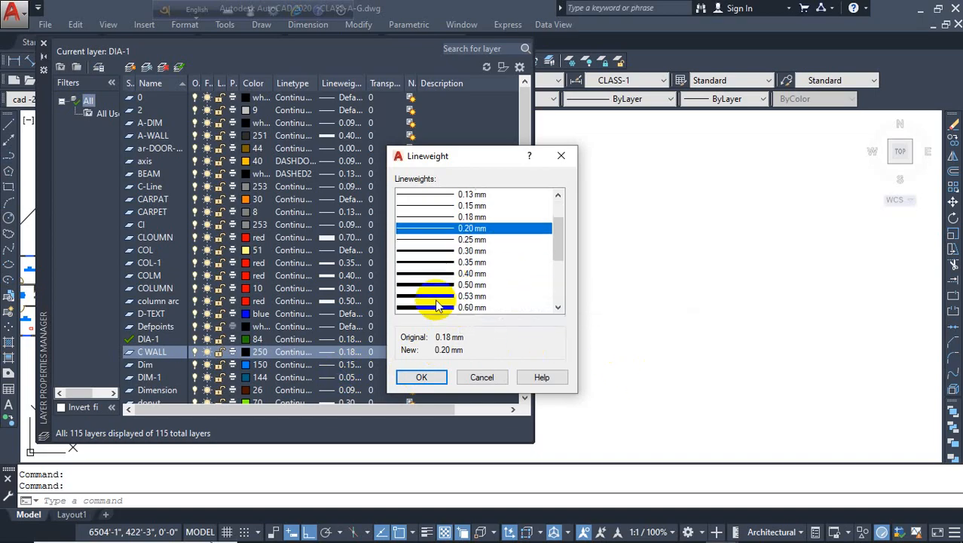
left_click(424, 296)
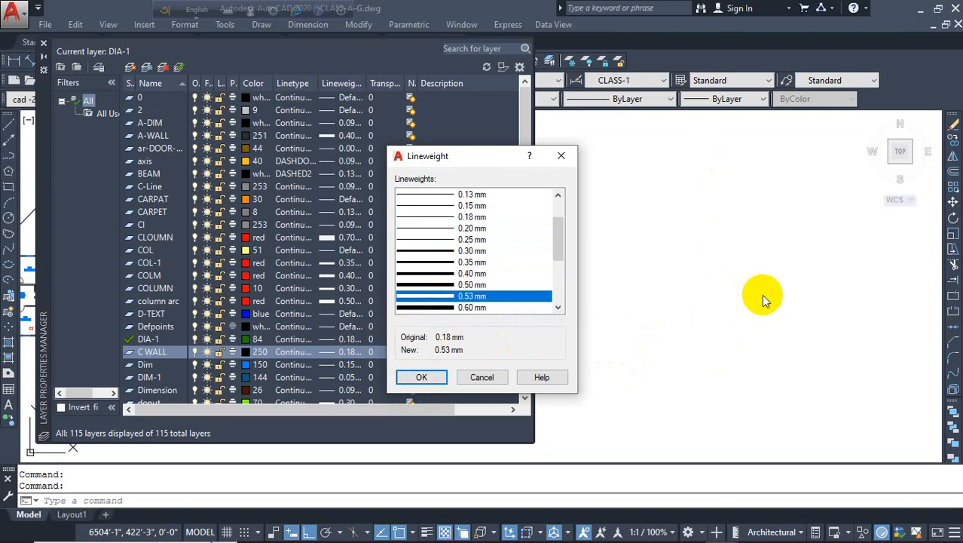
left_click(456, 227)
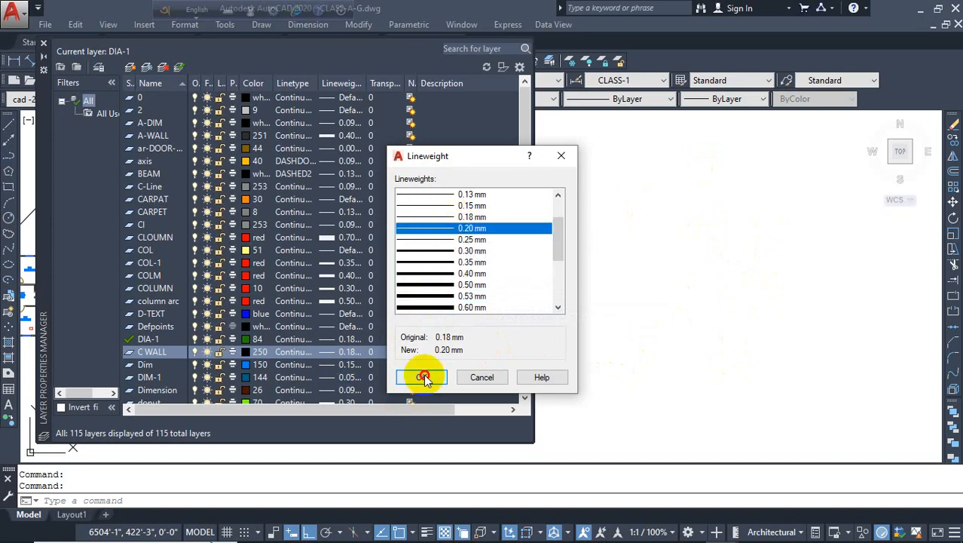
left_click(421, 377)
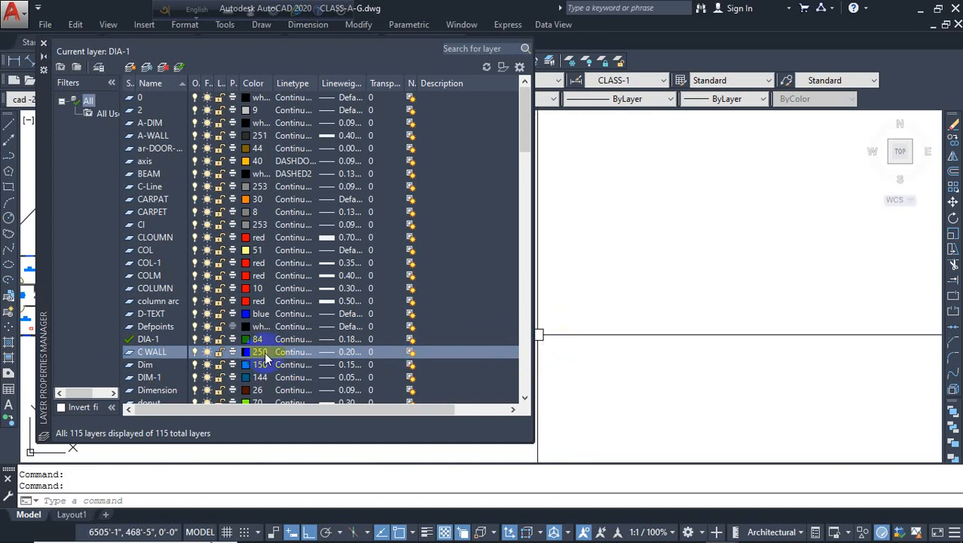
Step: Close the layer manager and make C WALL the current layer
left_click(45, 42)
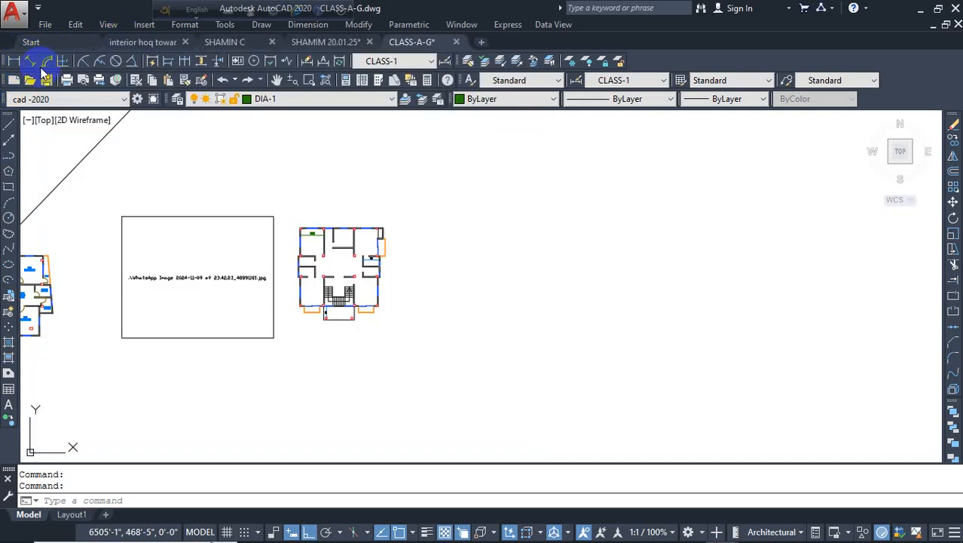
left_click(298, 103)
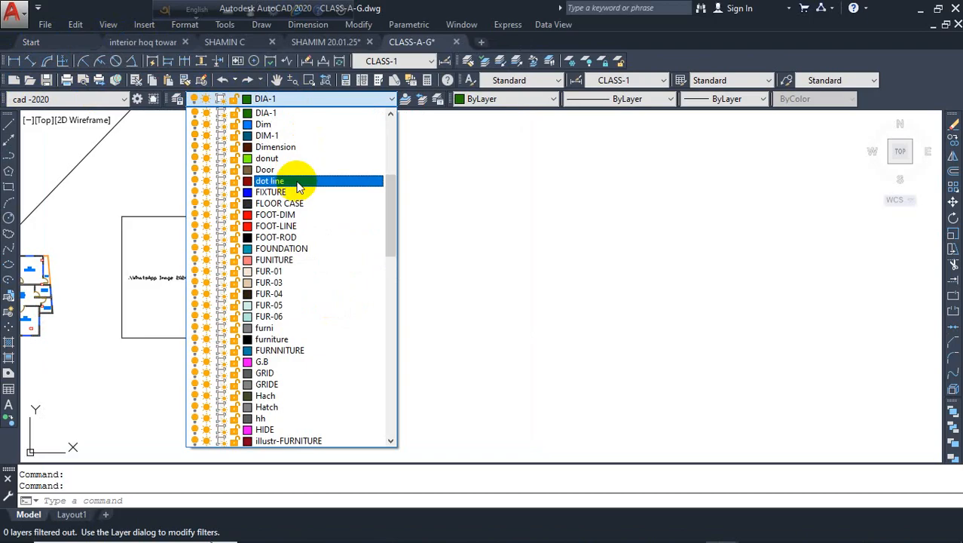
scroll(298, 188, "up", 4)
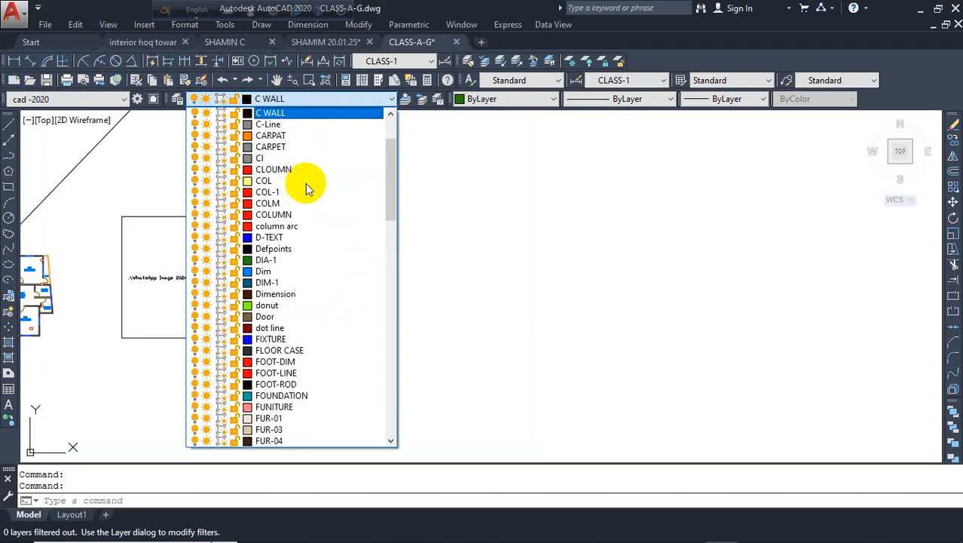
left_click(350, 111)
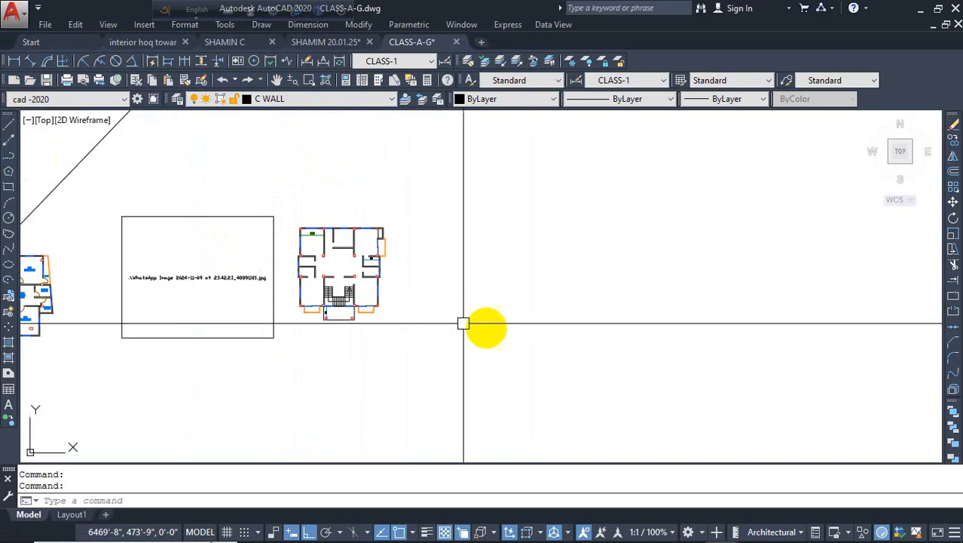
Step: Draw a closed four-sided line outline with a slanted left side in the empty area beside the floor plan
type("l")
key("Return")
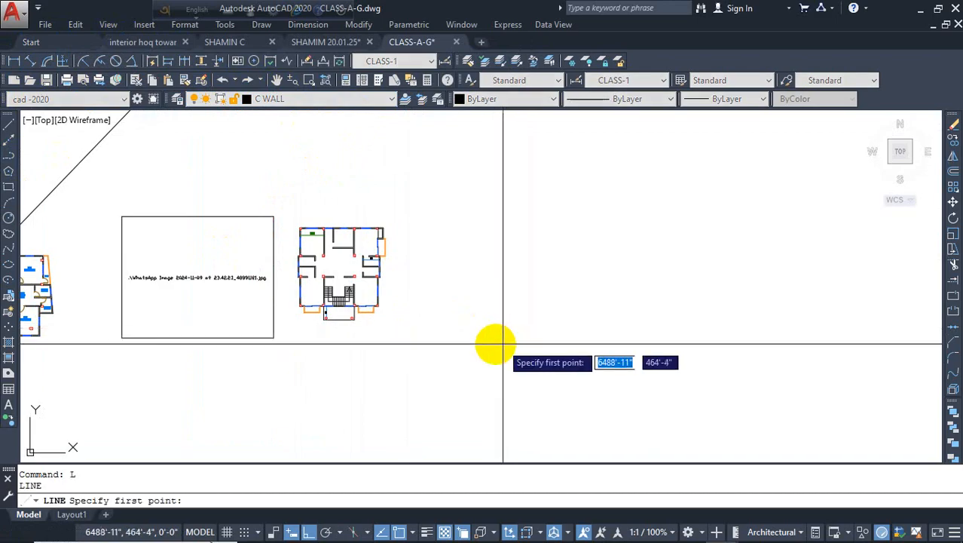
left_click(483, 309)
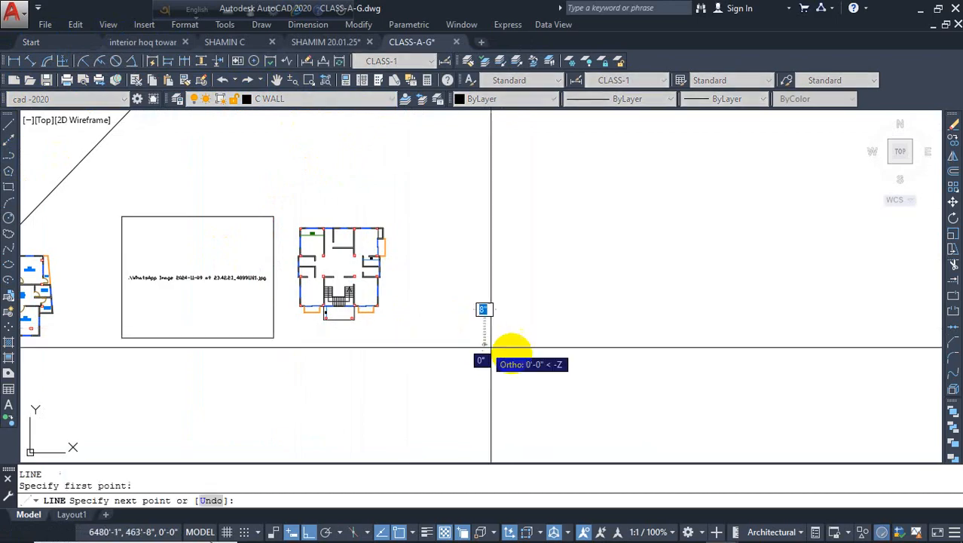
left_click(584, 372)
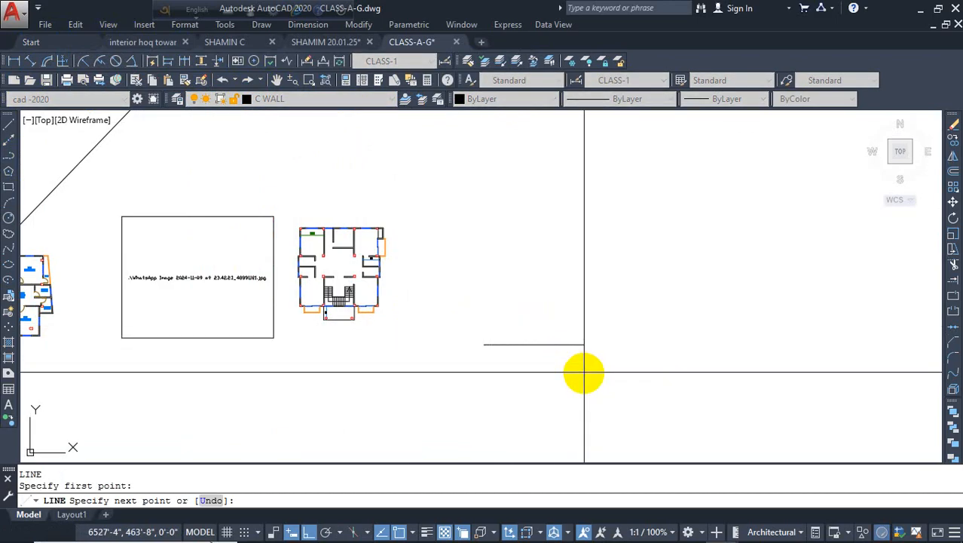
left_click(590, 420)
left_click(470, 428)
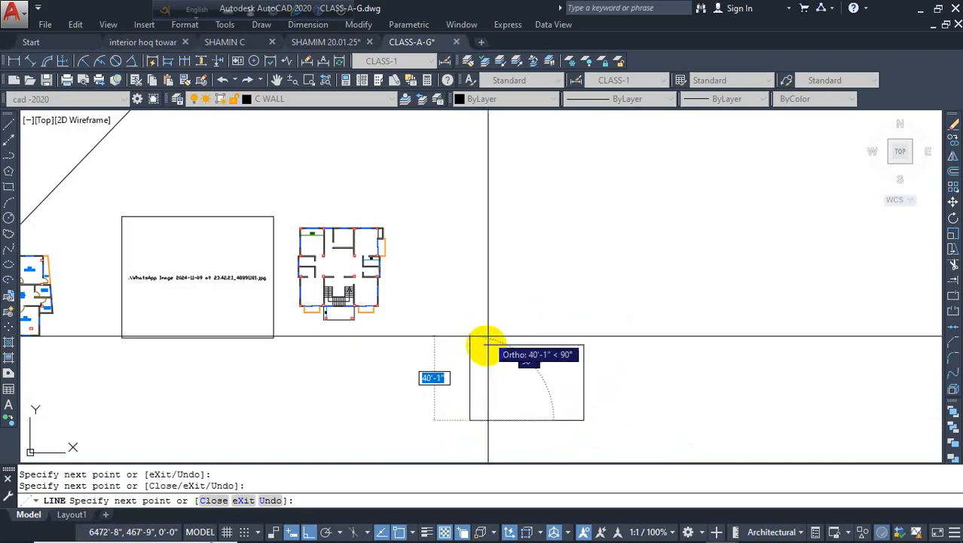
left_click(483, 344)
key("Escape")
middle_click_drag(518, 388, 518, 275)
scroll(528, 277, "up", 2)
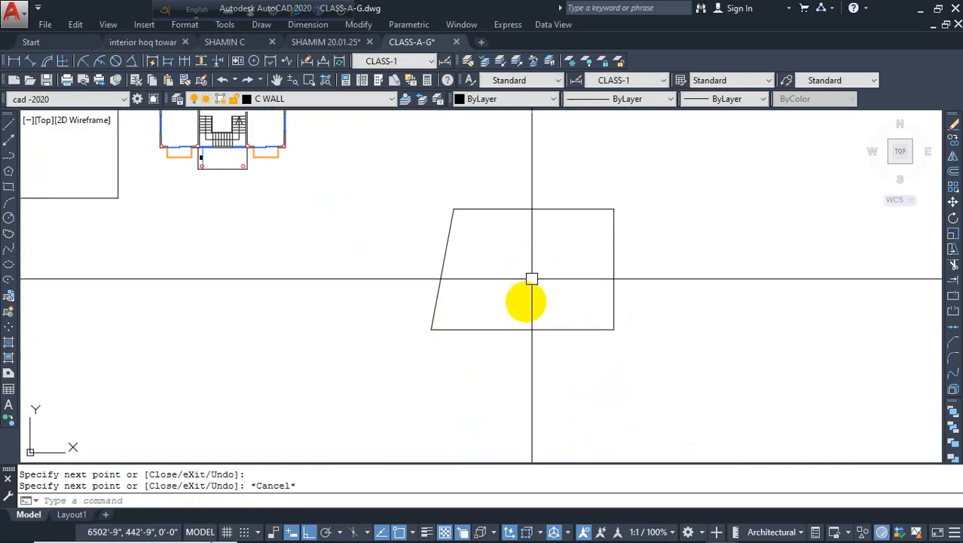
scroll(477, 305, "up", 2)
middle_click_drag(477, 305, 484, 260)
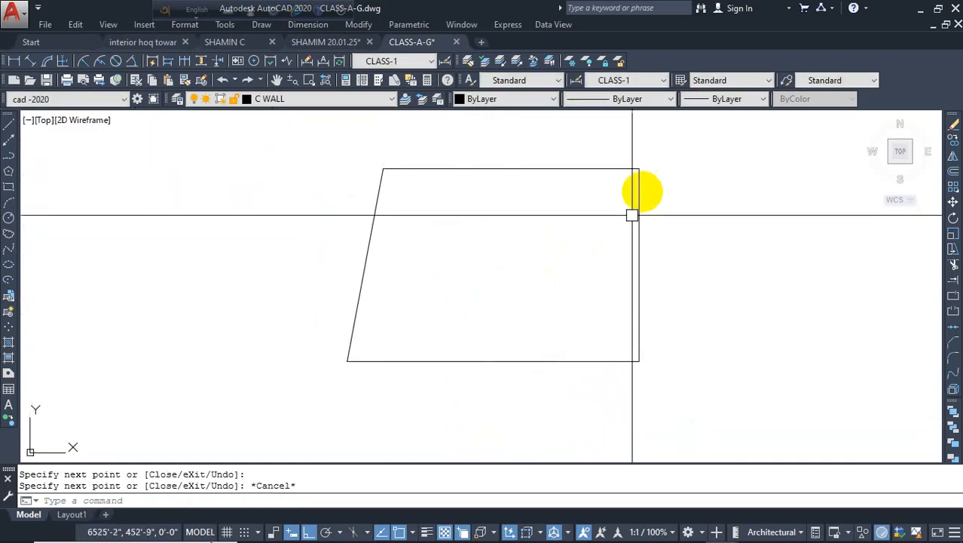
Step: Make DIA-1 the current layer
left_click(661, 162)
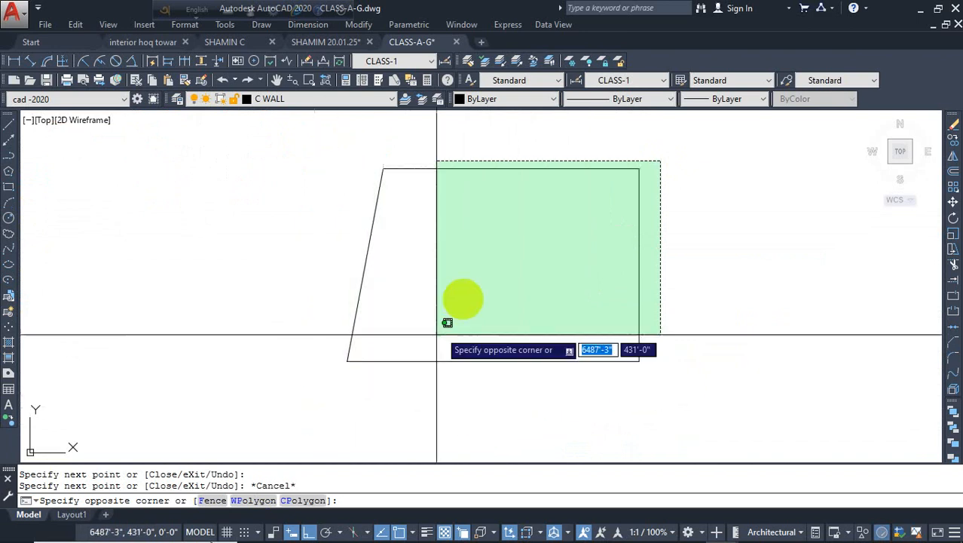
key("Escape")
left_click(287, 99)
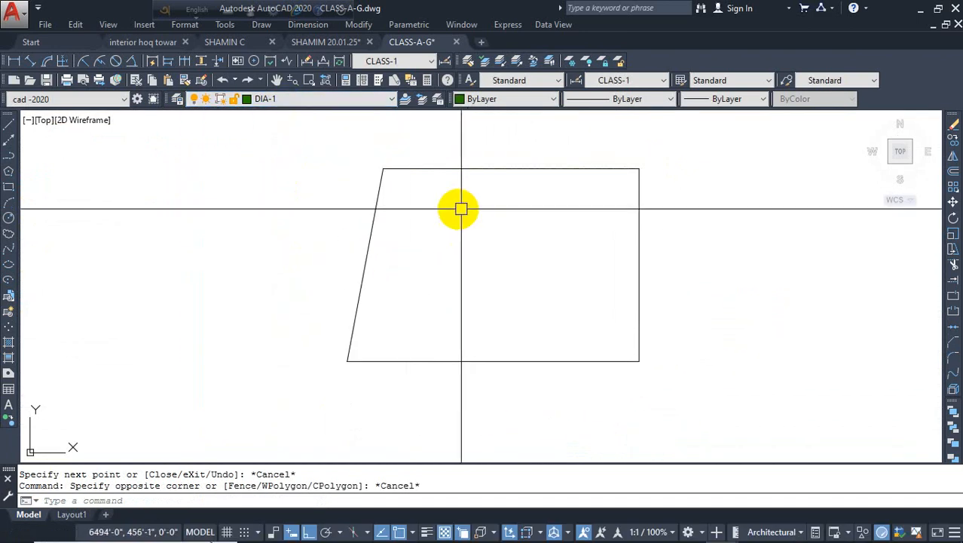
Step: Draw a chain of connected horizontal and vertical lines inside the outline and crossing its bottom edge
type("L")
key("Return")
left_click(410, 213)
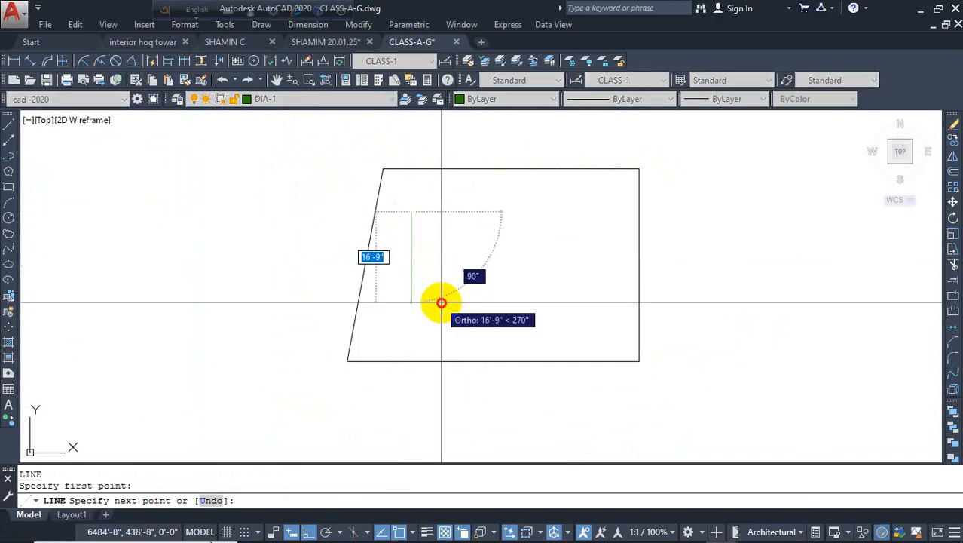
left_click(437, 301)
left_click(572, 301)
left_click(562, 206)
left_click(503, 205)
left_click(503, 410)
left_click(362, 411)
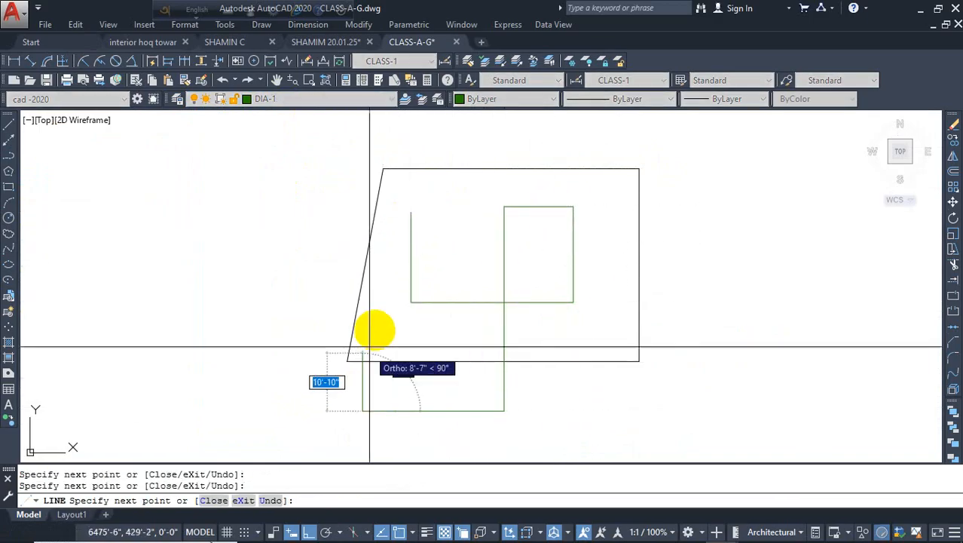
left_click(362, 330)
left_click(456, 329)
key("Escape")
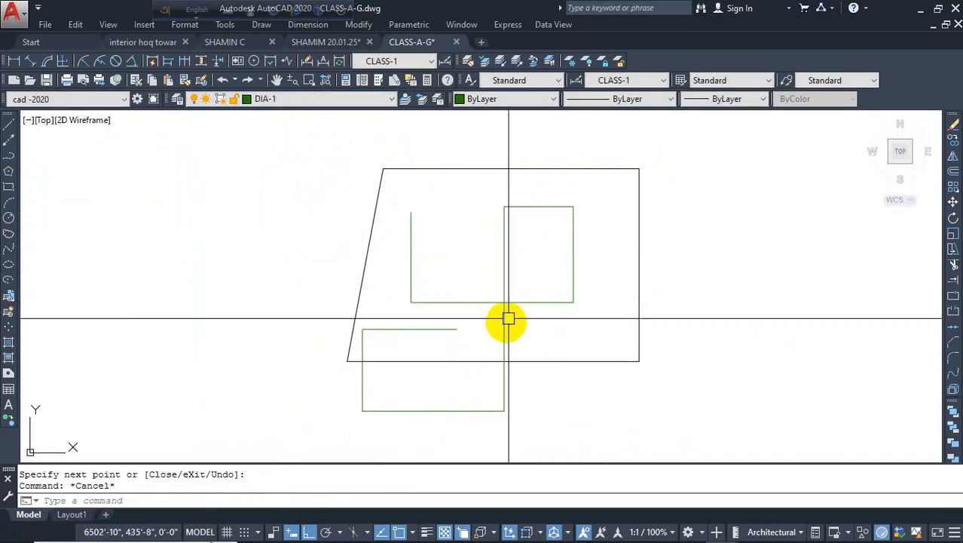
Step: Select the long green vertical line and the outline's bottom edge to compare their layers, and clear the selection
left_click(504, 333)
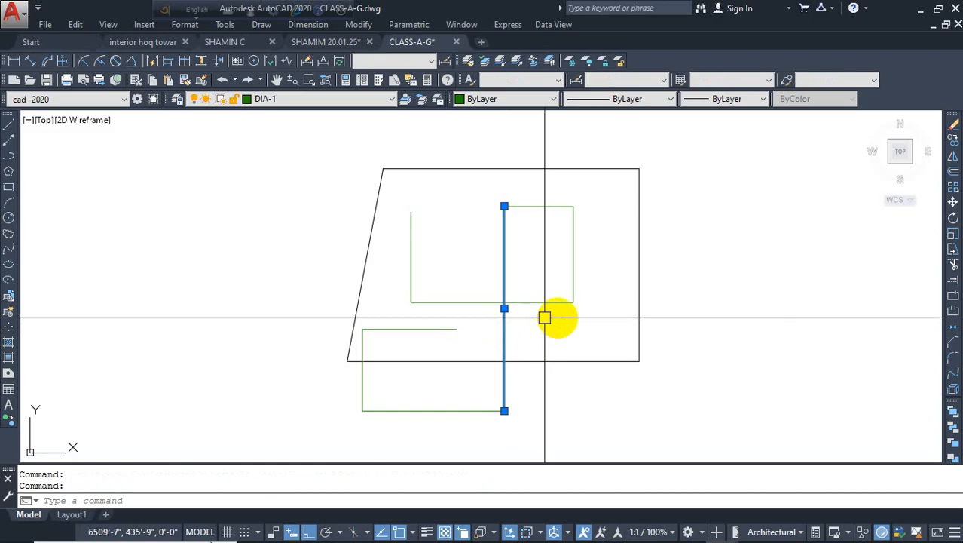
left_click(588, 361)
key("Escape")
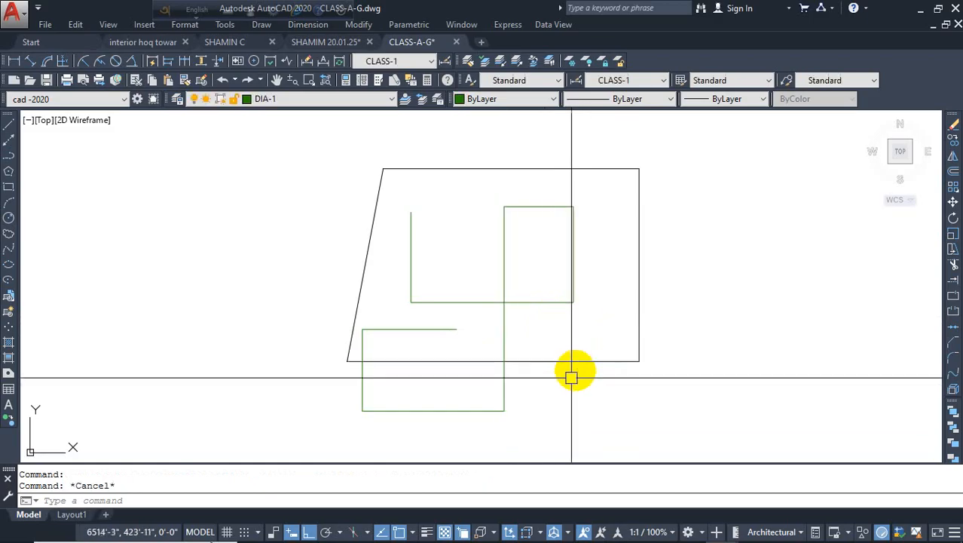
left_click(580, 360)
key("Escape")
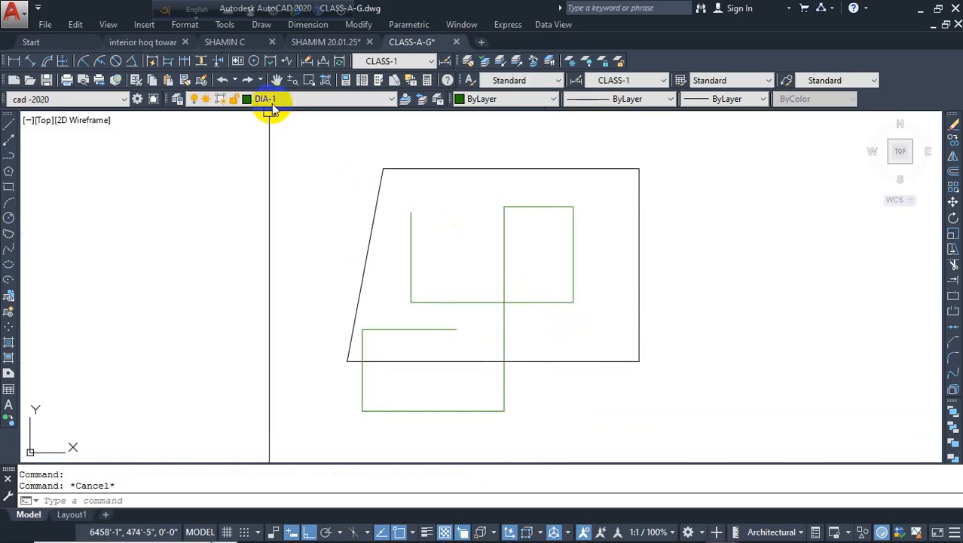
left_click(291, 98)
scroll(226, 120, "up", 5)
left_click(264, 110)
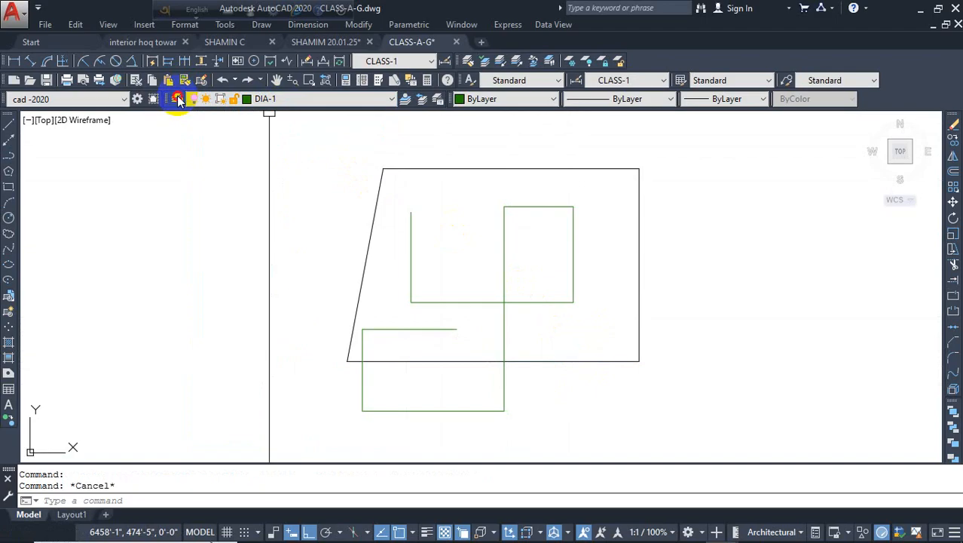
Step: Open the layer manager and turn off plotting for the C WALL layer
left_click(177, 99)
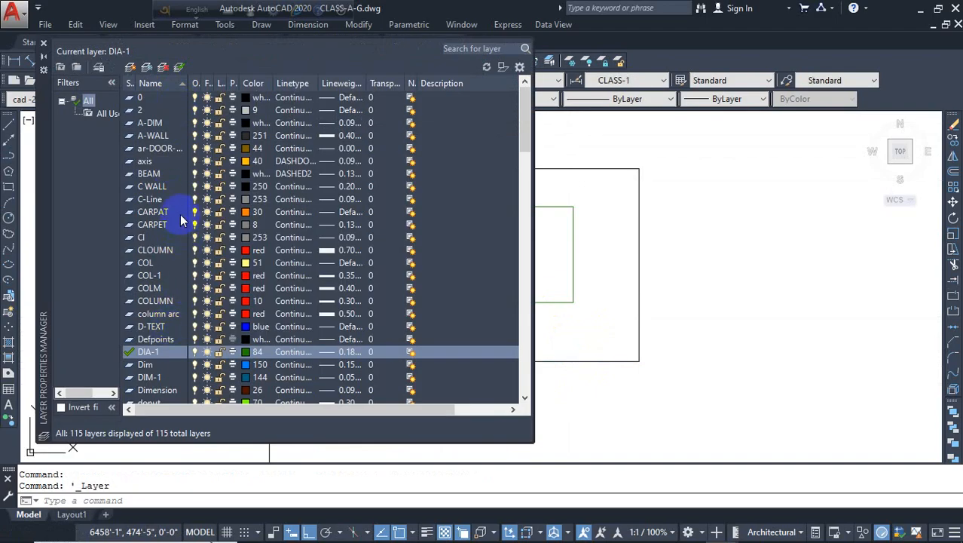
type("c")
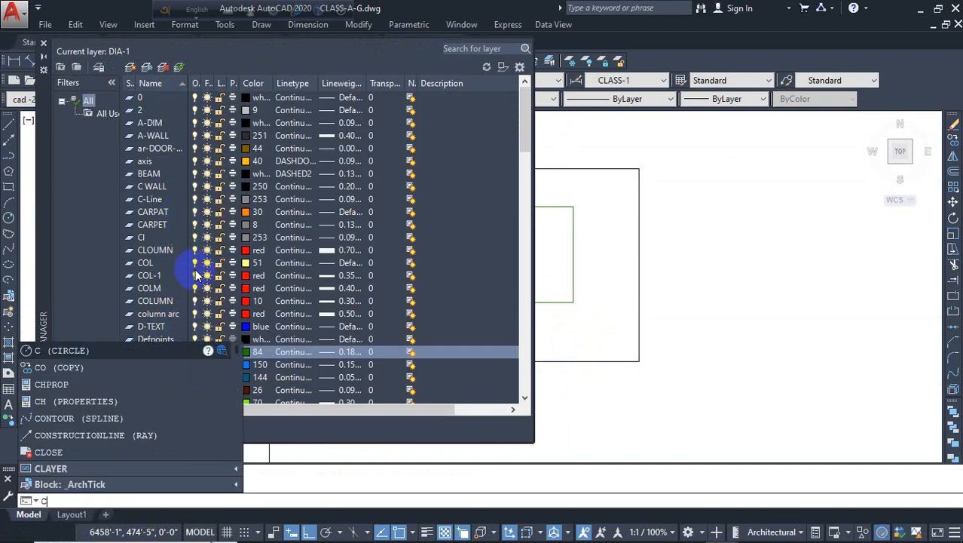
key("Escape")
type("c")
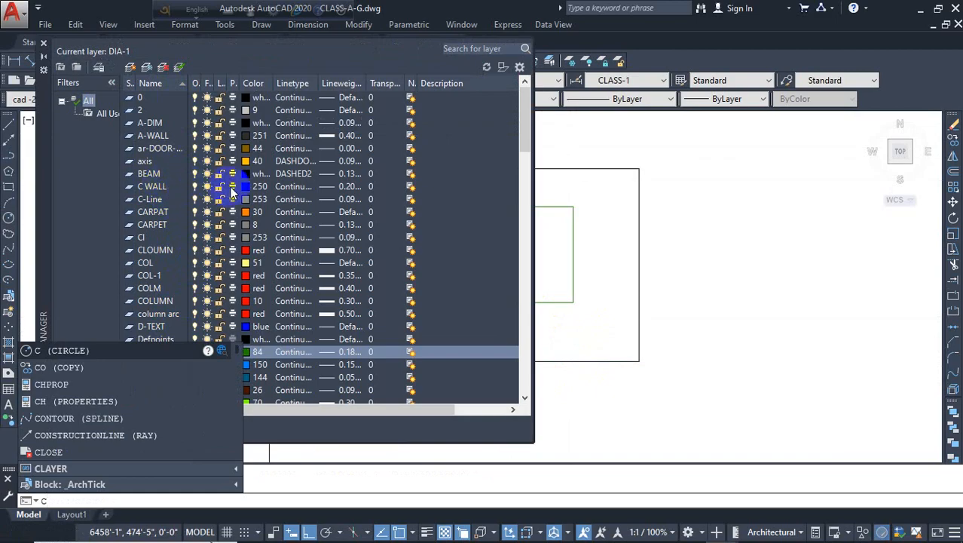
left_click(230, 192)
Step: Open the plot settings for the model drawing and close them without plotting
left_click(592, 196)
key("ctrl+p")
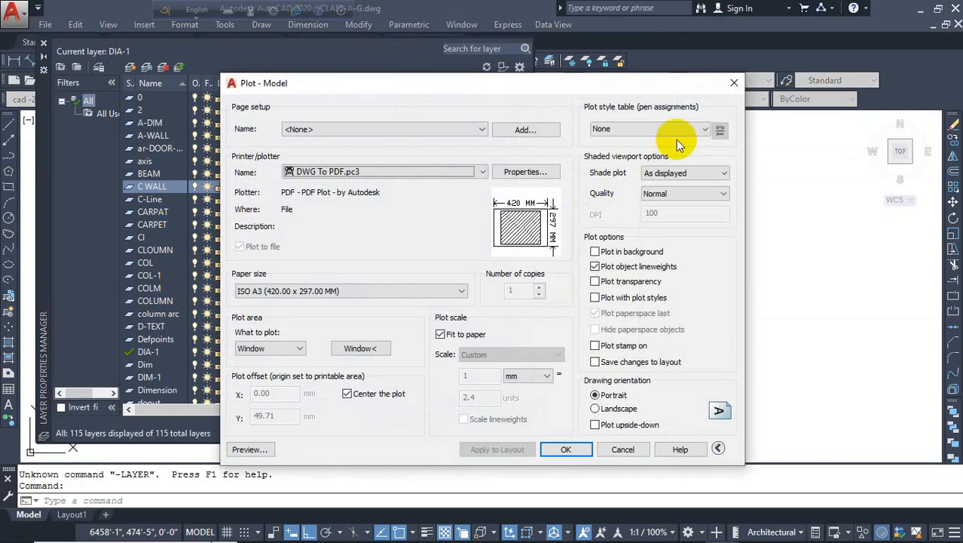
left_click(735, 88)
type("o")
key("Return")
key("Return")
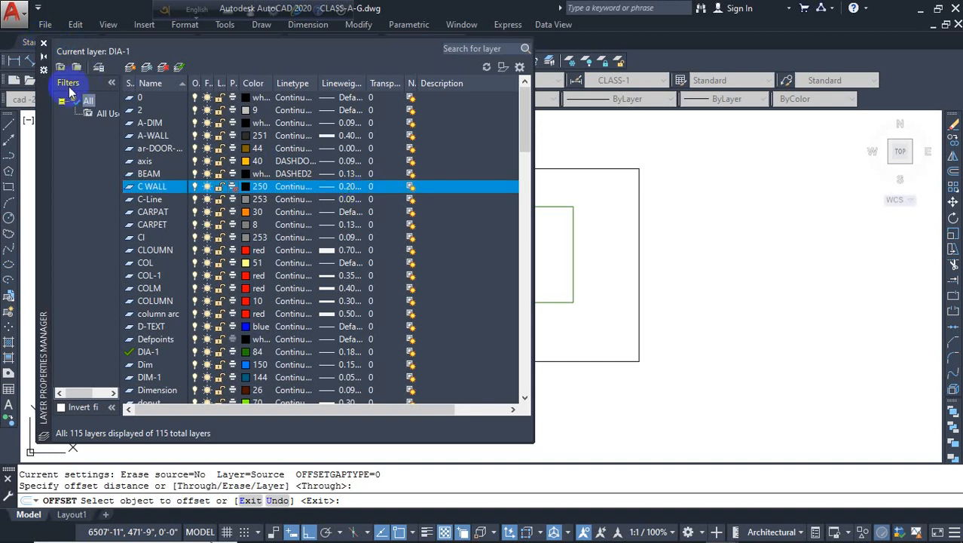
Step: Close the layer manager and define a plot window enclosing the outline and the green lines in the plot settings
left_click(44, 43)
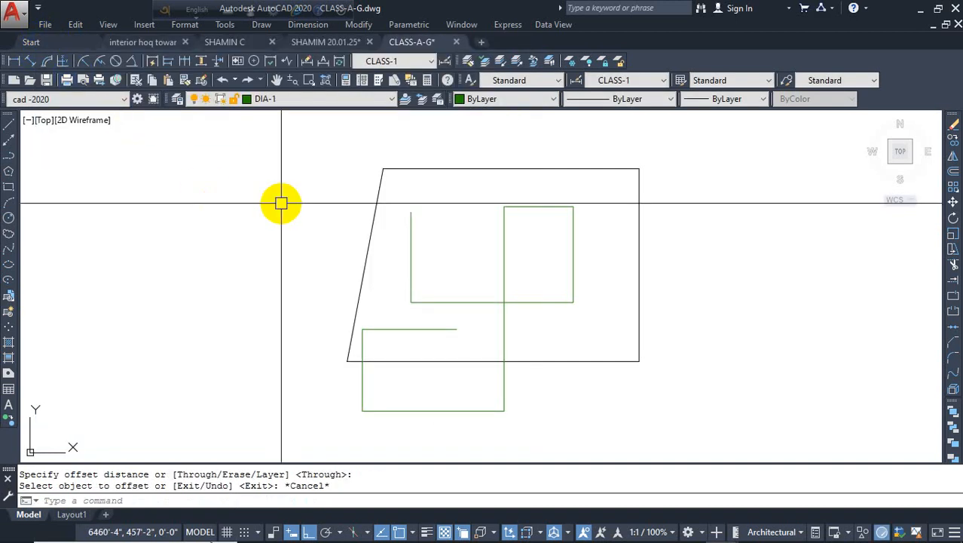
key("ctrl+p")
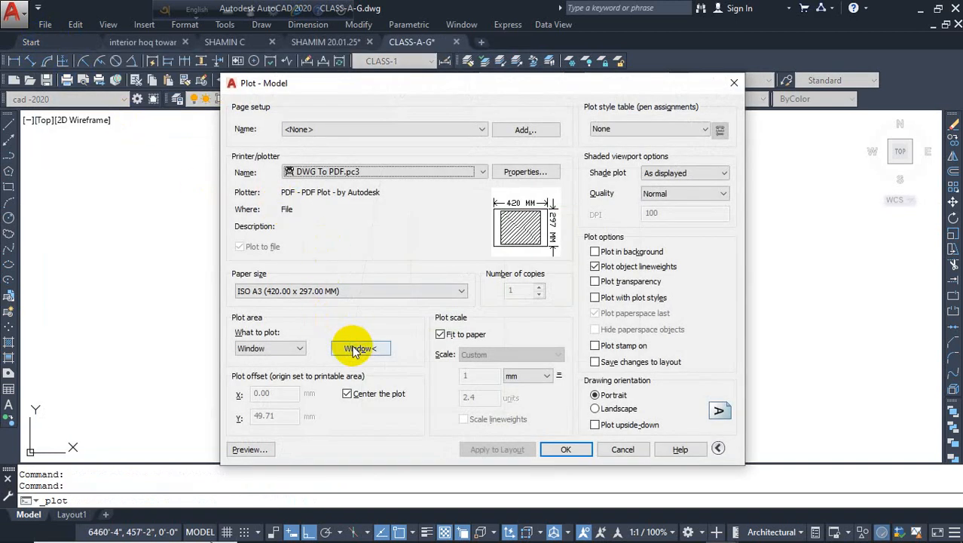
left_click(359, 348)
key("Escape")
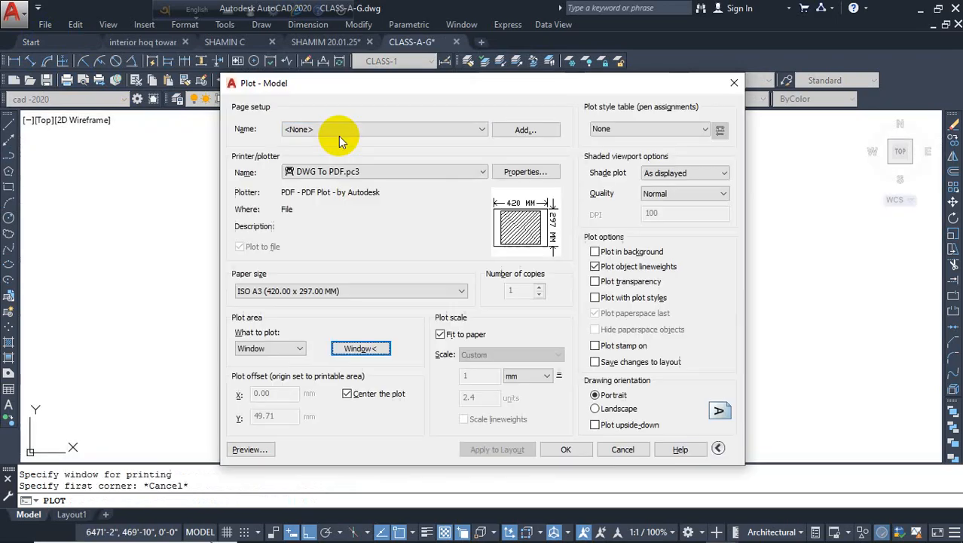
left_click(364, 348)
left_click(343, 146)
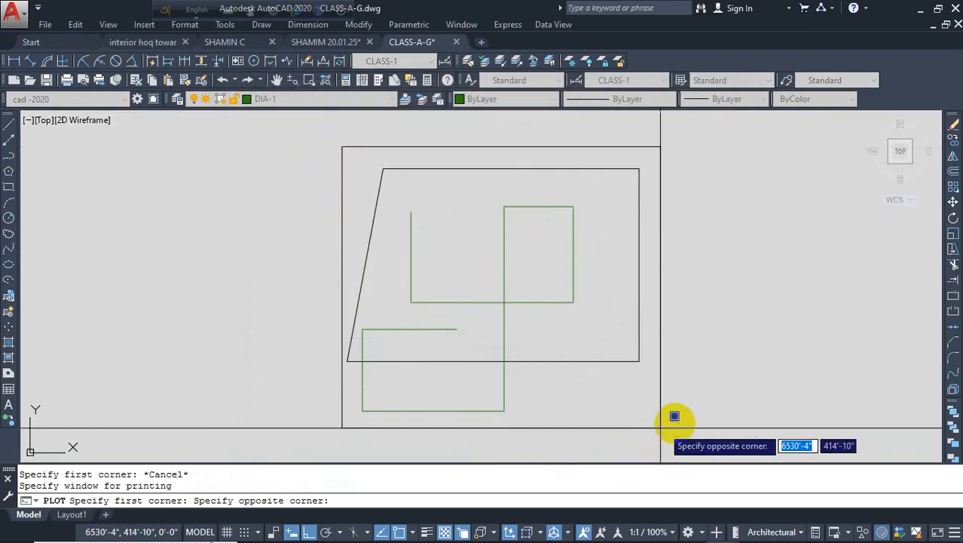
left_click(675, 416)
Step: Preview the plot to examine which lines print, and close the plot settings without plotting
left_click(267, 448)
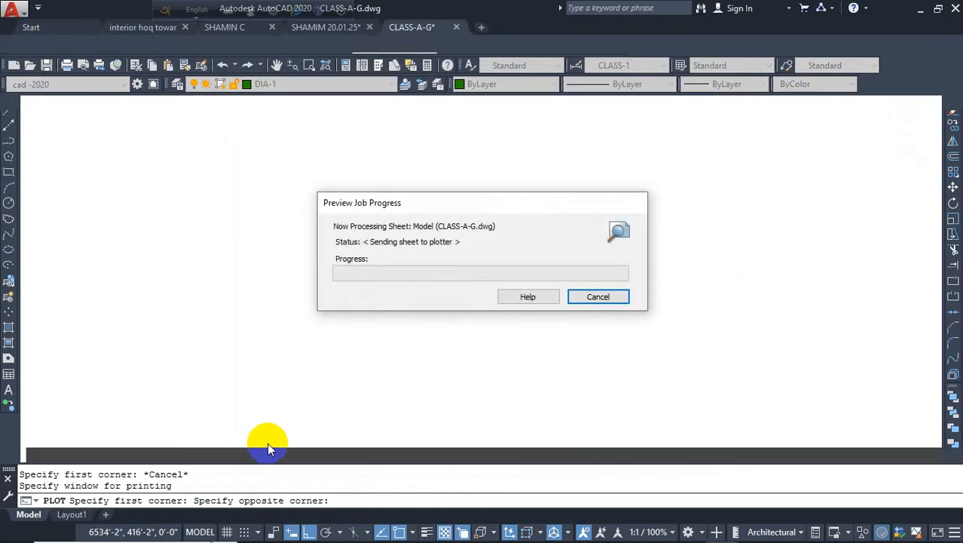
scroll(532, 346, "up", 4)
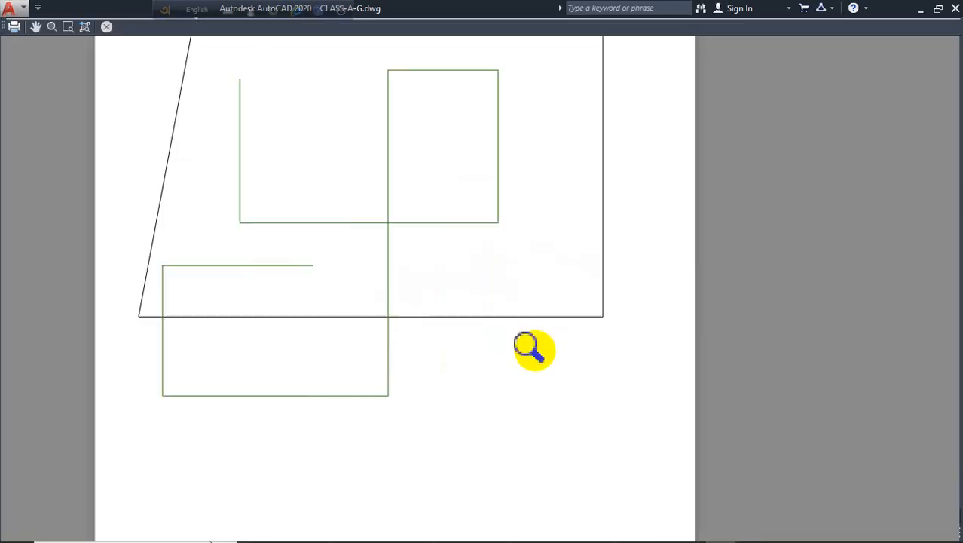
scroll(578, 356, "down", 2)
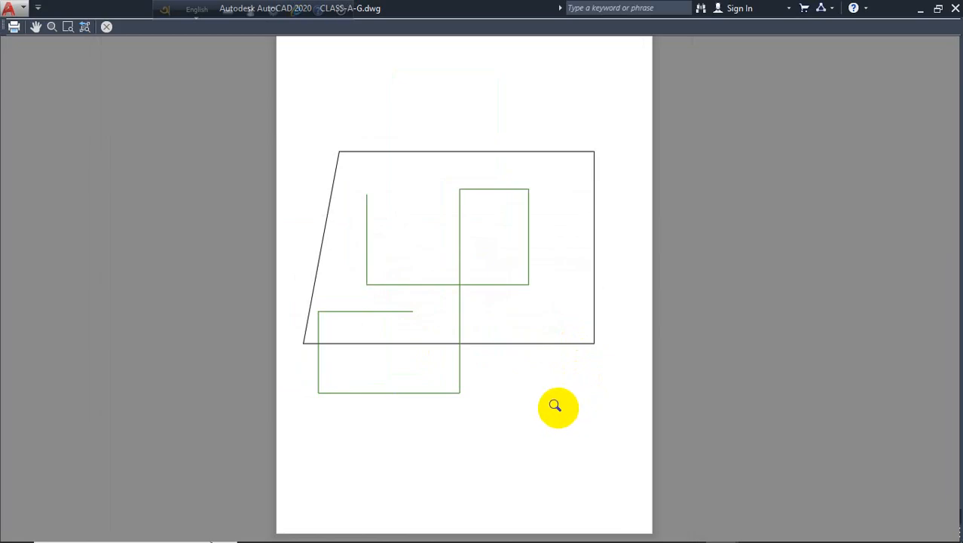
key("Escape")
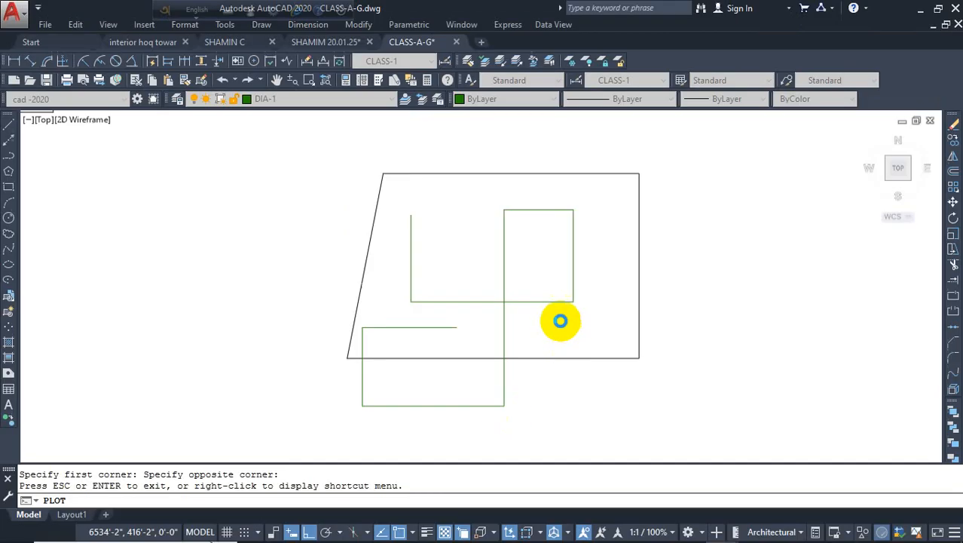
left_click(734, 83)
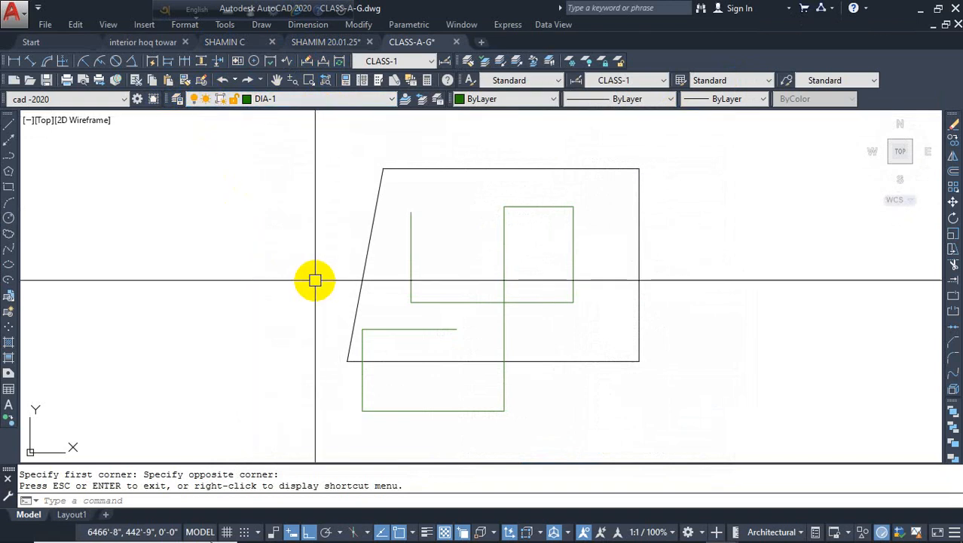
Step: Turn off plotting for the C WALL layer and close the layer manager
left_click(177, 99)
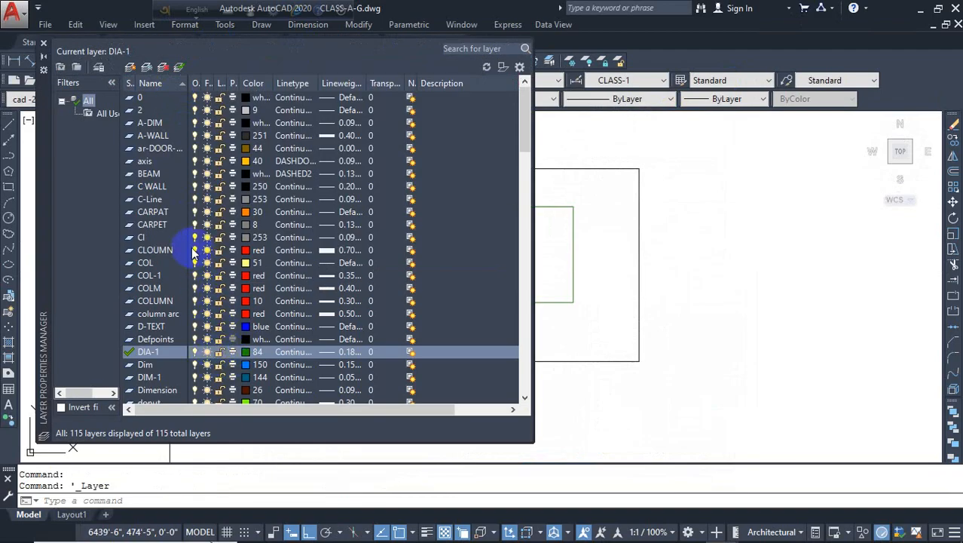
left_click(230, 187)
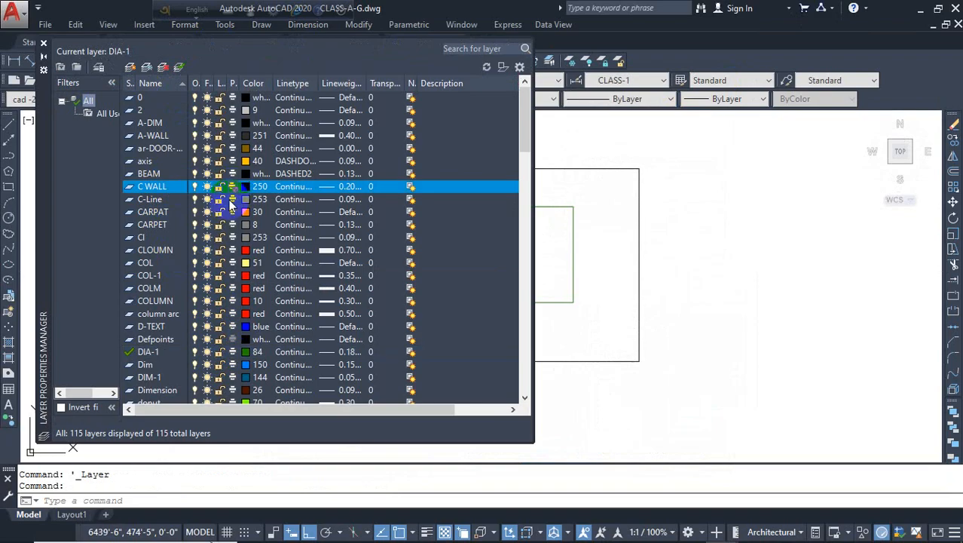
left_click(664, 221)
key("Escape")
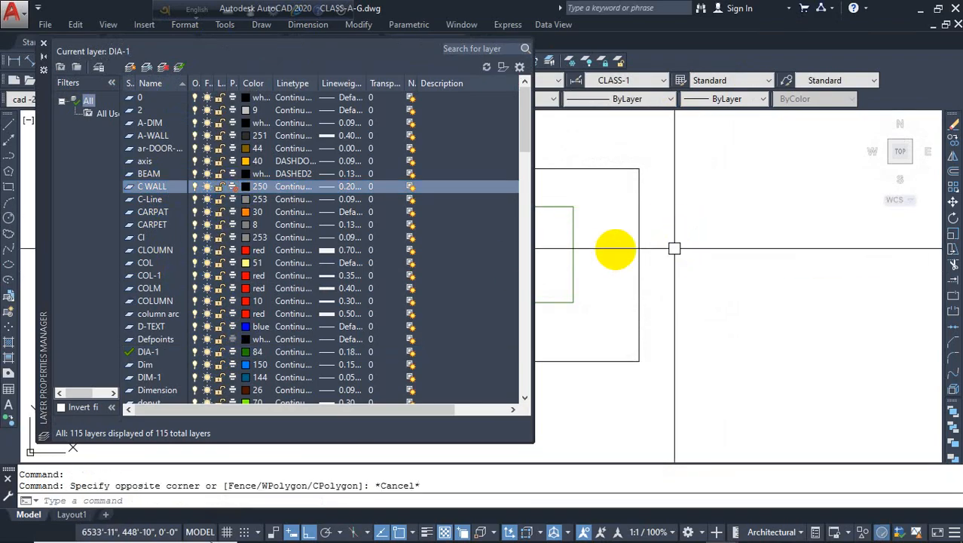
left_click(44, 44)
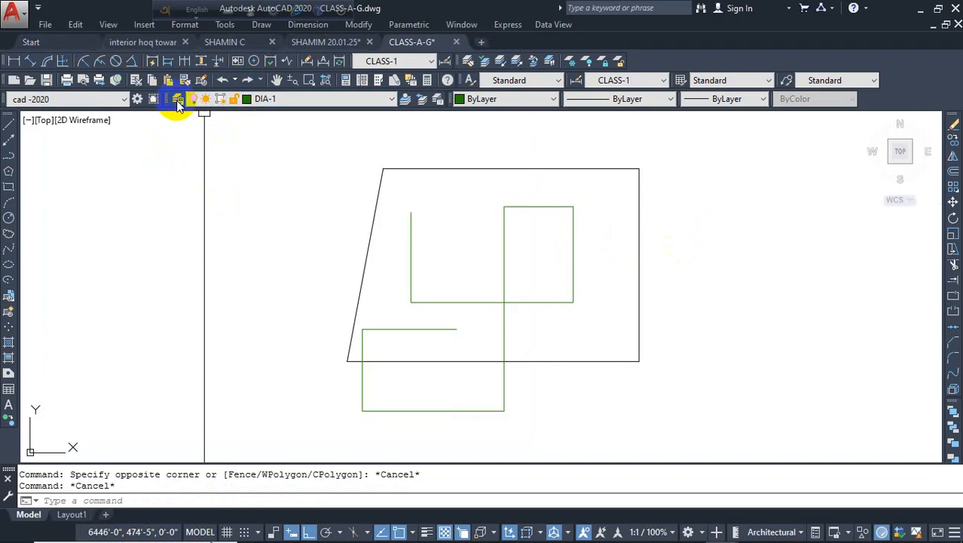
Step: Lock the C WALL layer and close the layer manager
left_click(178, 101)
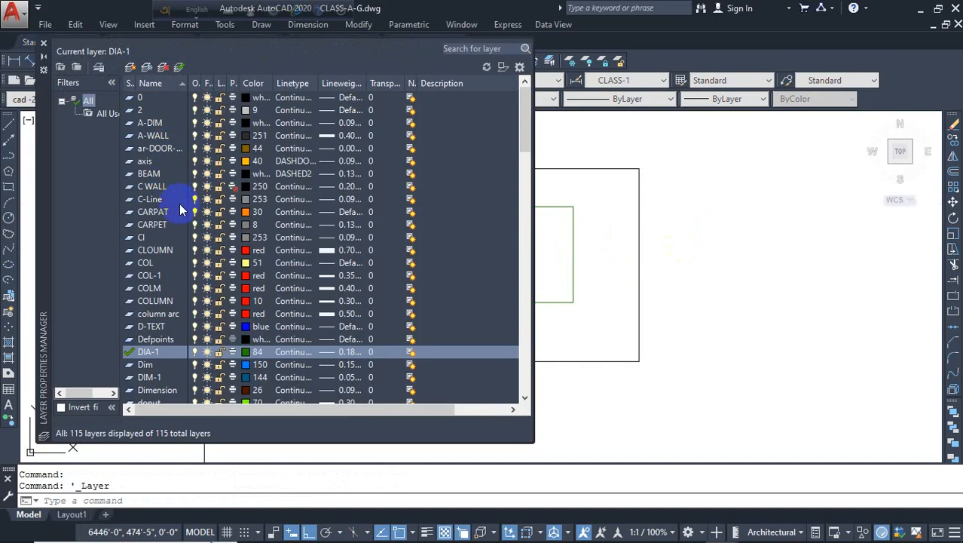
left_click(220, 189)
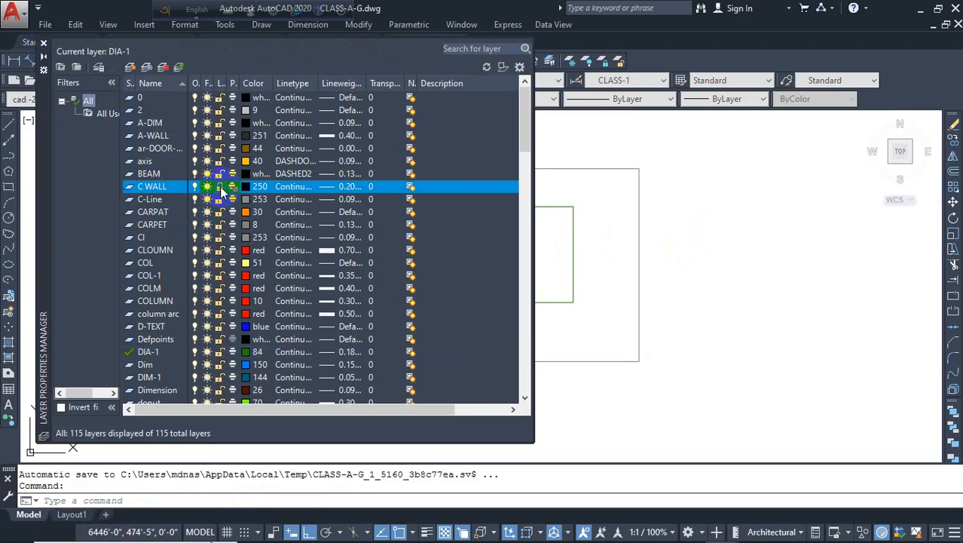
left_click(576, 187)
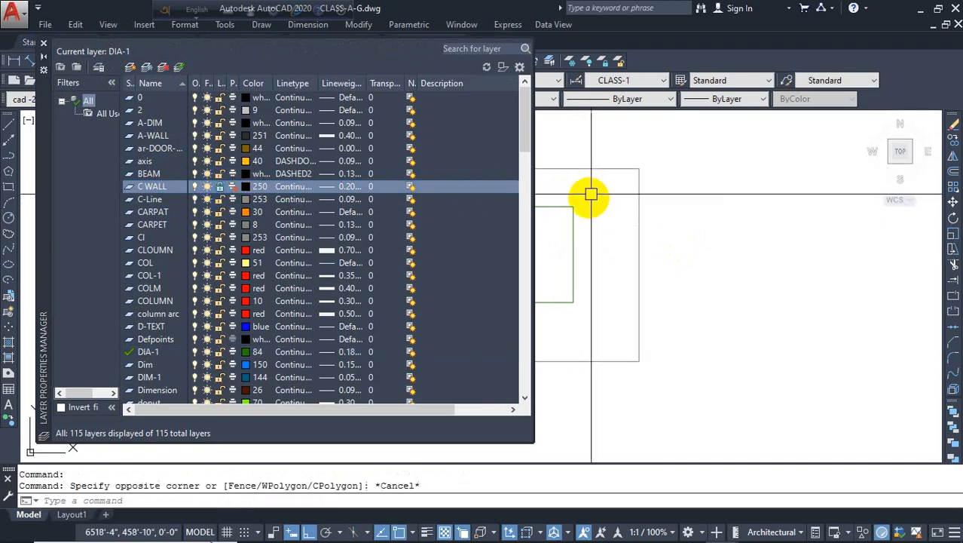
key("Escape")
left_click(43, 43)
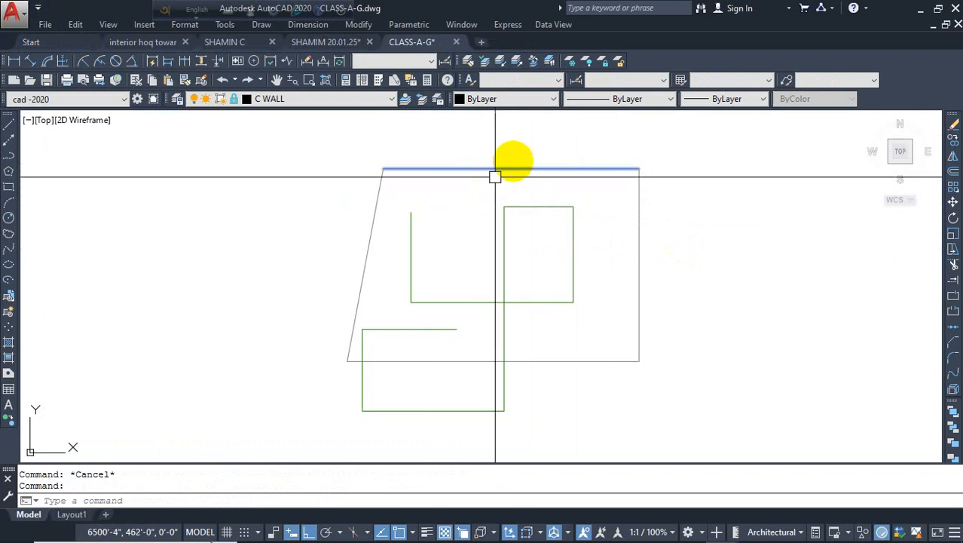
Step: Try to move the top and slanted edges of the outline on the locked C WALL layer
left_click(473, 155)
type("M")
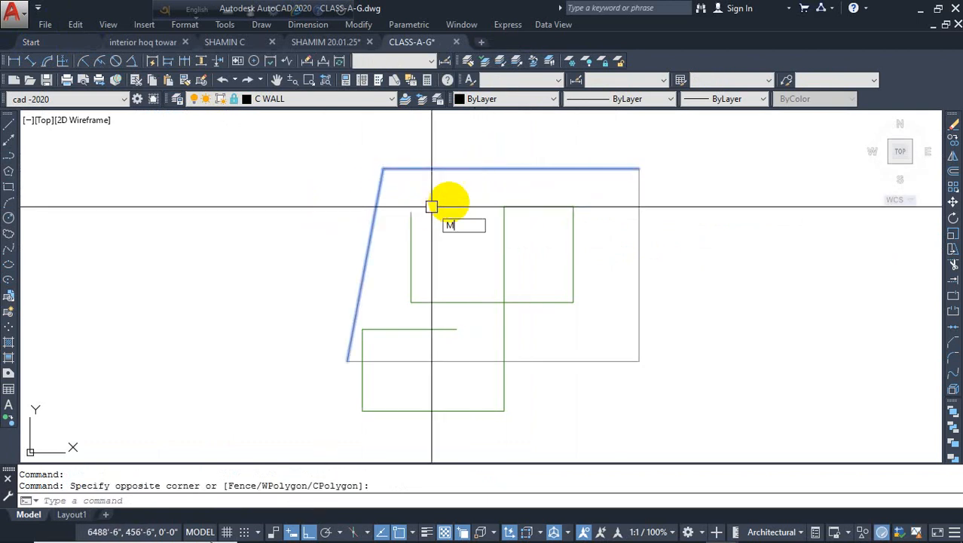
key("Return")
left_click(445, 211)
key("Escape")
left_click(435, 225)
left_click(393, 153)
key("Return")
key("Escape")
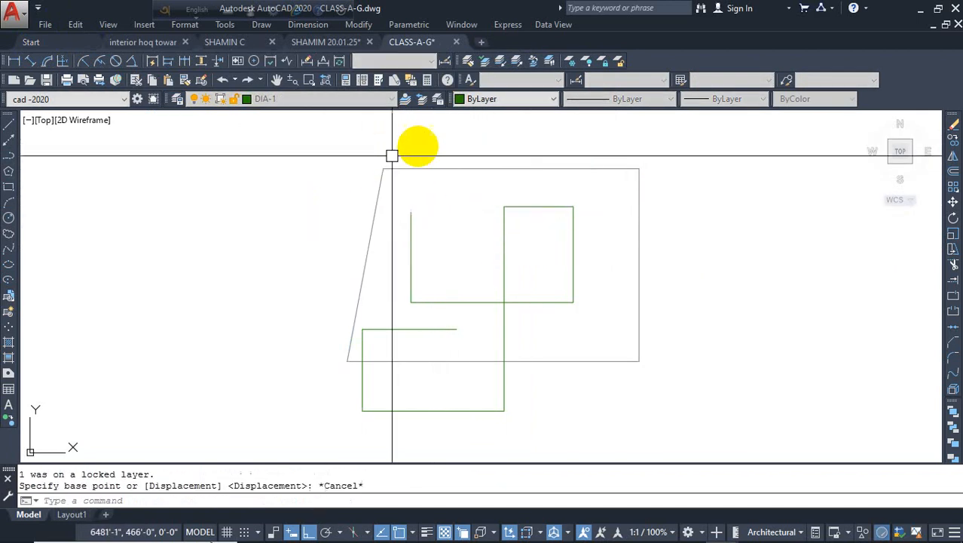
Step: Try to move the outline's top and slanted edges together with the short green vertical line, and cancel the move
left_click(417, 147)
left_click(316, 230)
type("m")
key("Return")
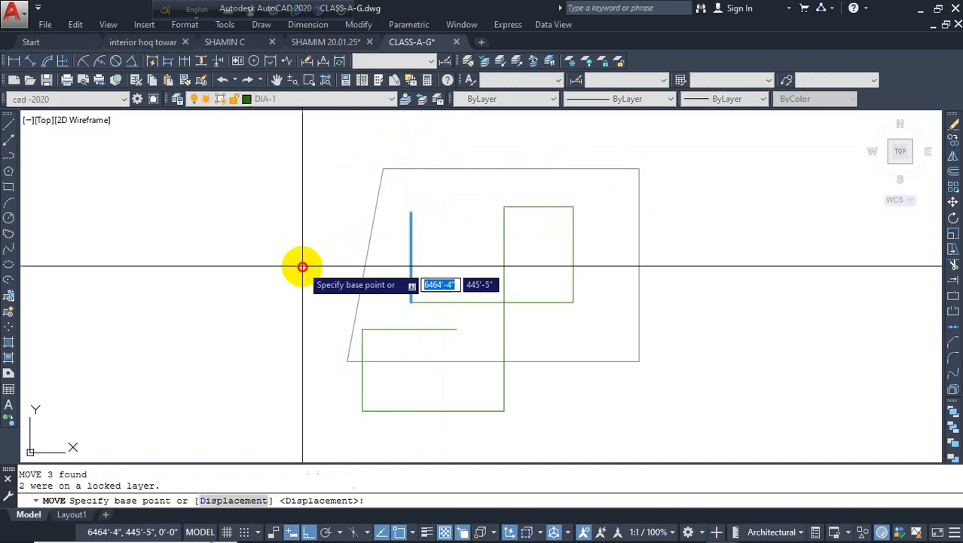
left_click(301, 264)
key("Escape")
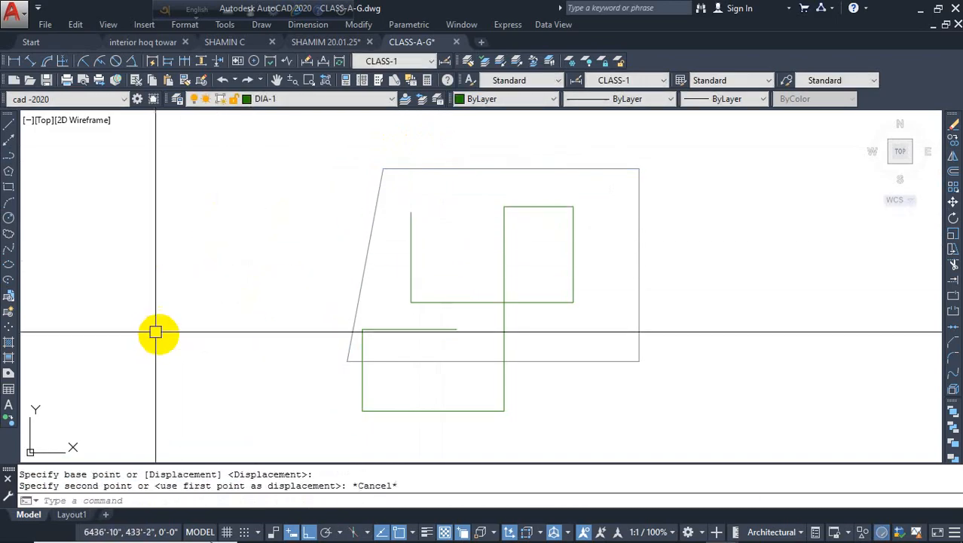
Step: Unlock the C WALL layer, turn its plotting back on, and close the layer manager
left_click(177, 101)
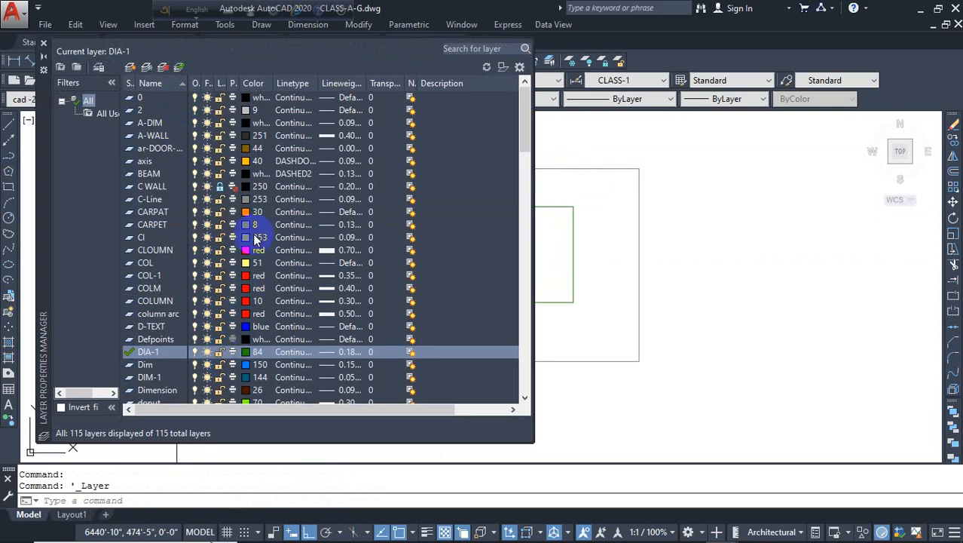
left_click(221, 186)
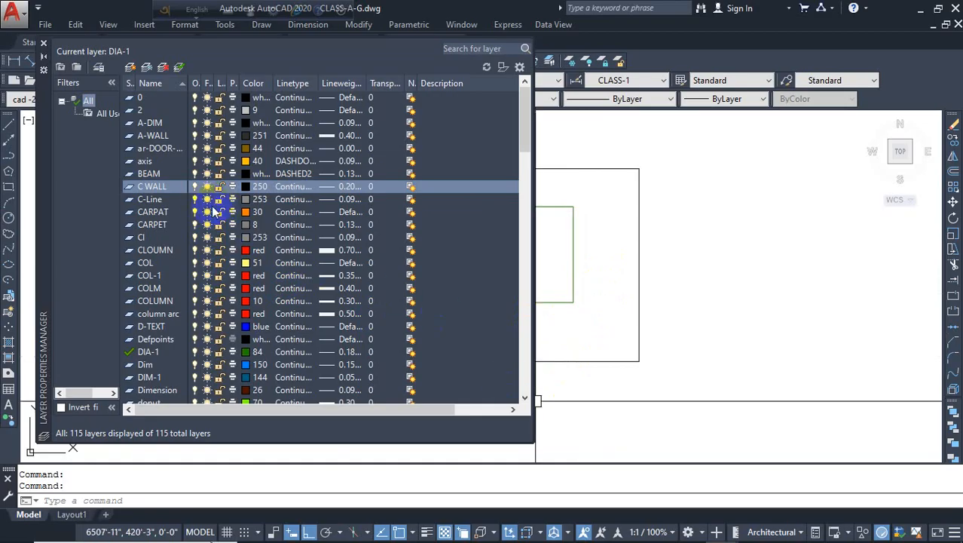
left_click(44, 44)
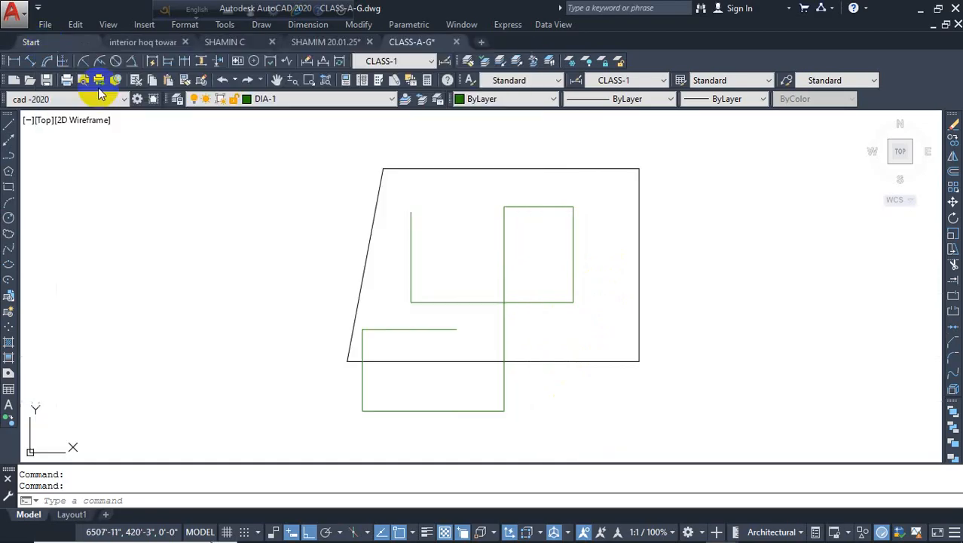
Step: Make C WALL the current layer
middle_click_drag(502, 247, 307, 237)
key("Escape")
key("Escape")
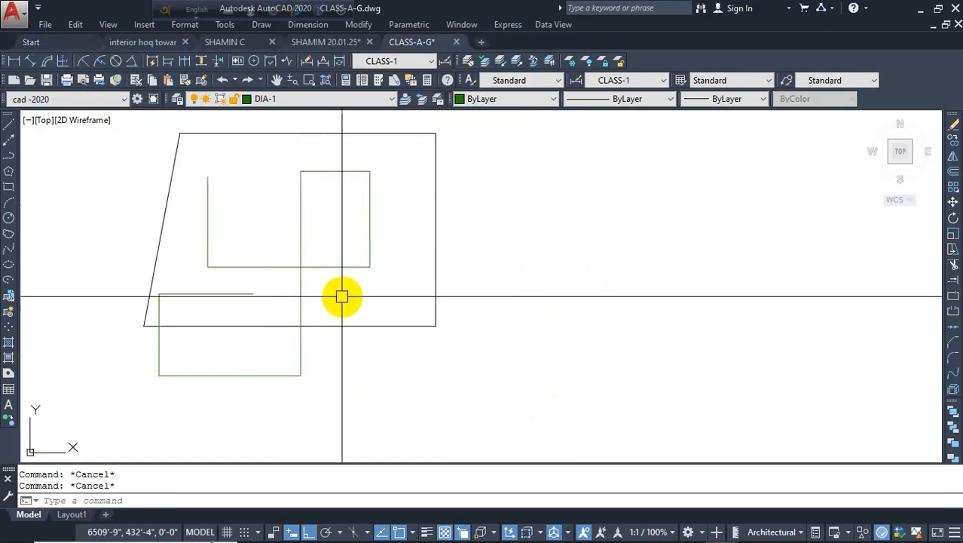
scroll(342, 297, "down", 2)
middle_click_drag(426, 295, 568, 305)
scroll(489, 290, "up", 2)
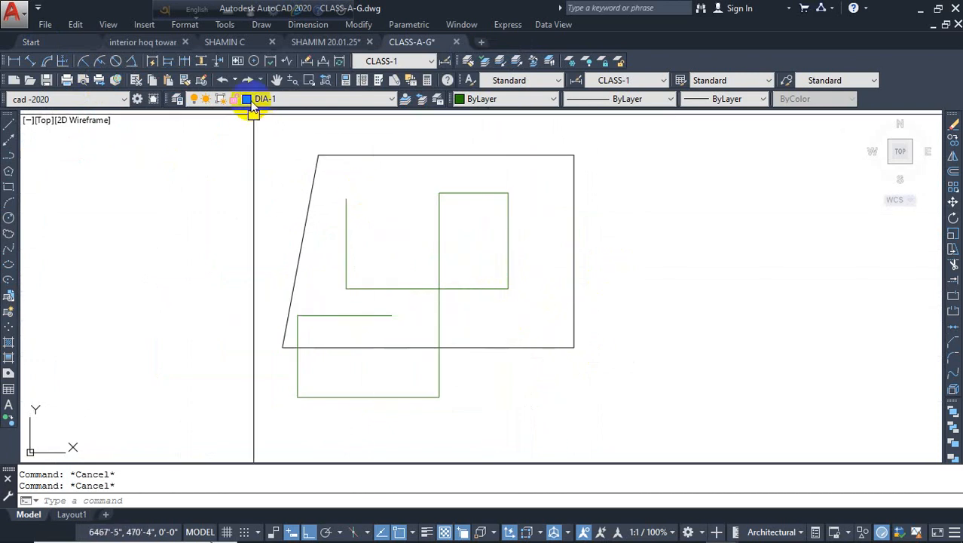
left_click(307, 93)
scroll(311, 145, "up", 4)
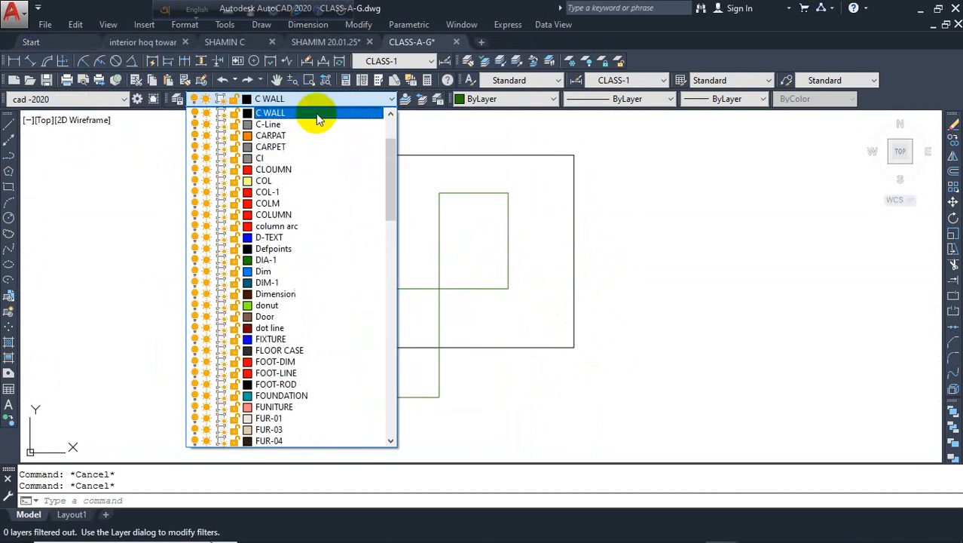
left_click(316, 113)
Step: Set the UCS icon to display at the drawing origin
middle_click_drag(527, 321, 408, 307)
middle_click_drag(608, 371, 446, 361)
middle_click_drag(518, 396, 458, 377)
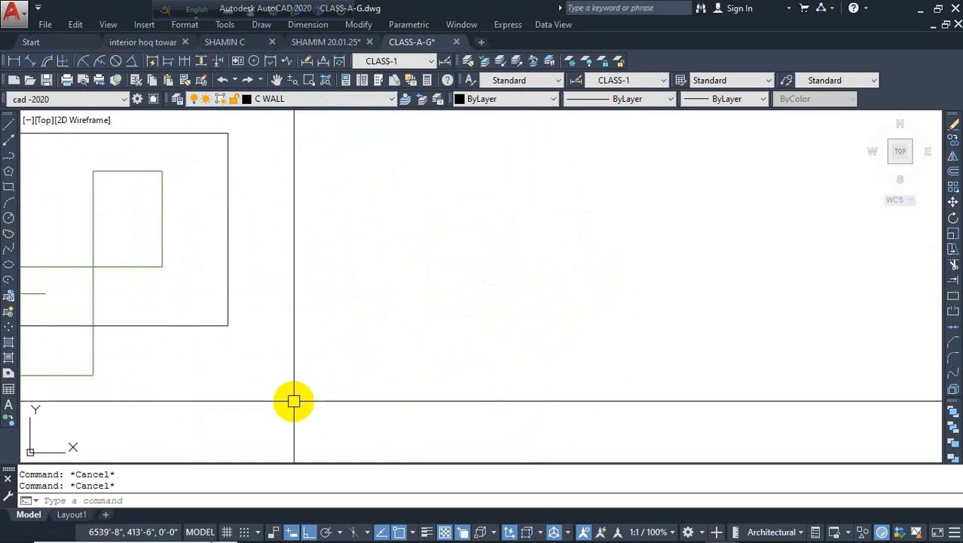
middle_click_drag(347, 387, 449, 379)
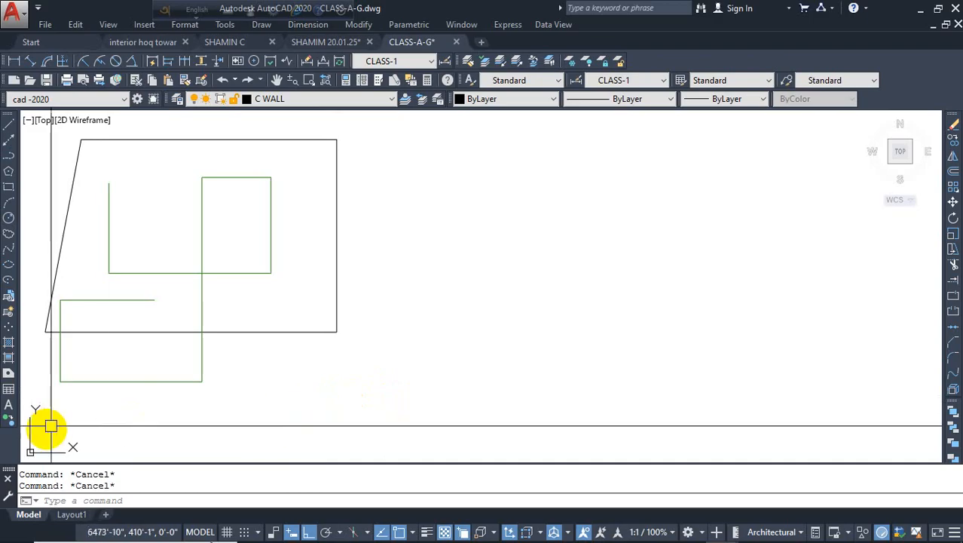
scroll(37, 445, "down", 2)
scroll(36, 437, "up", 6)
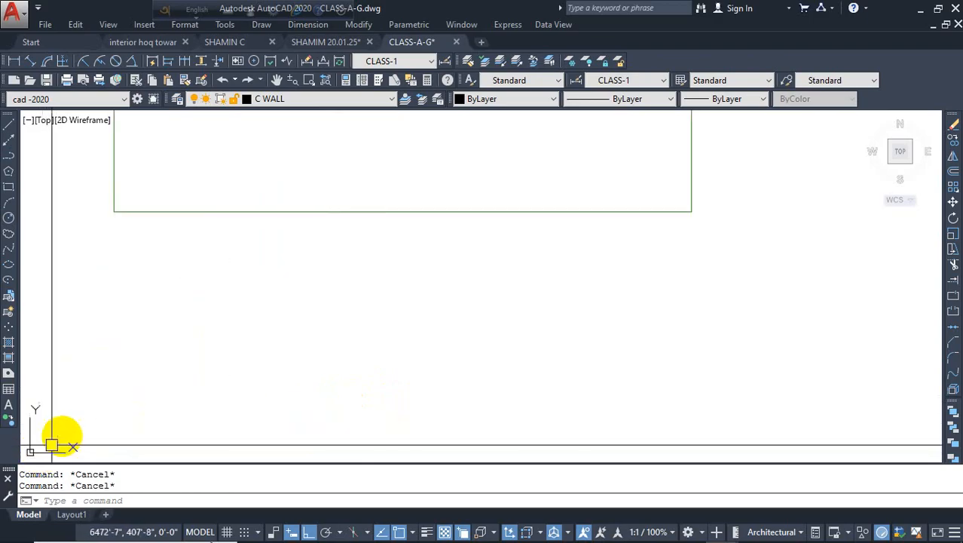
left_click(109, 25)
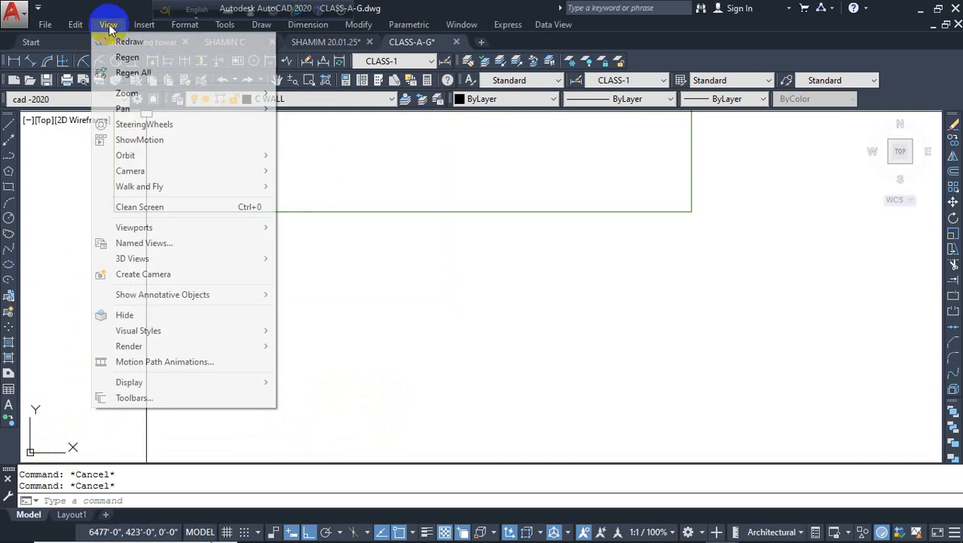
mouse_move(187, 385)
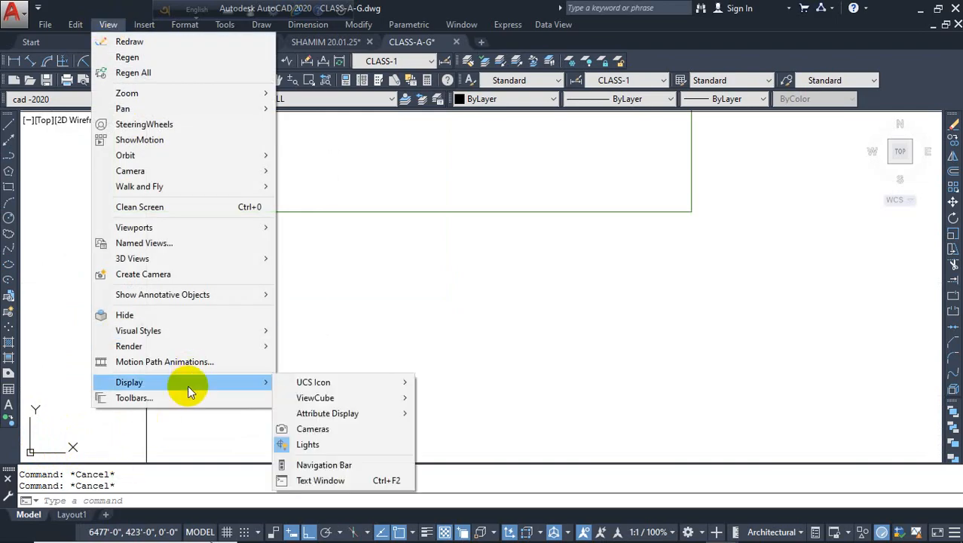
mouse_move(333, 381)
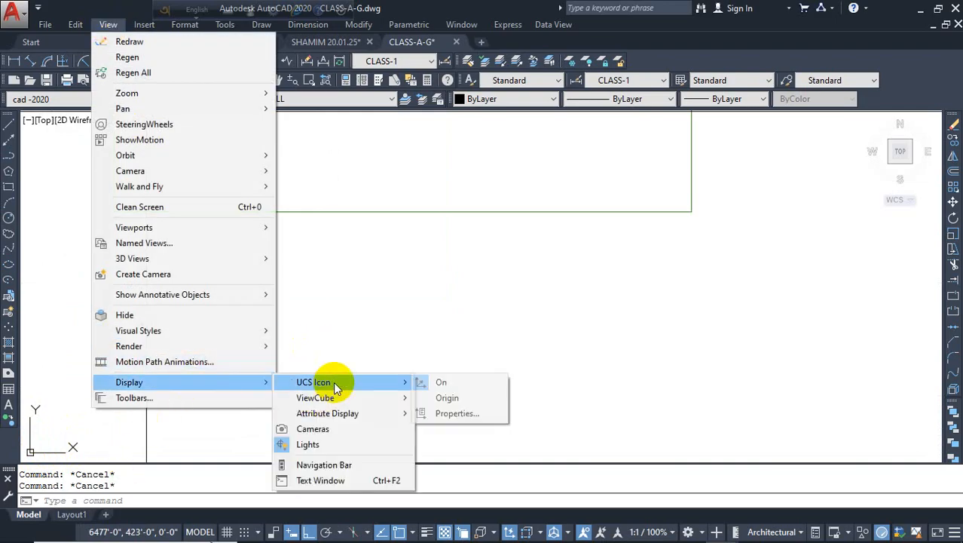
left_click(453, 402)
scroll(121, 392, "down", 5)
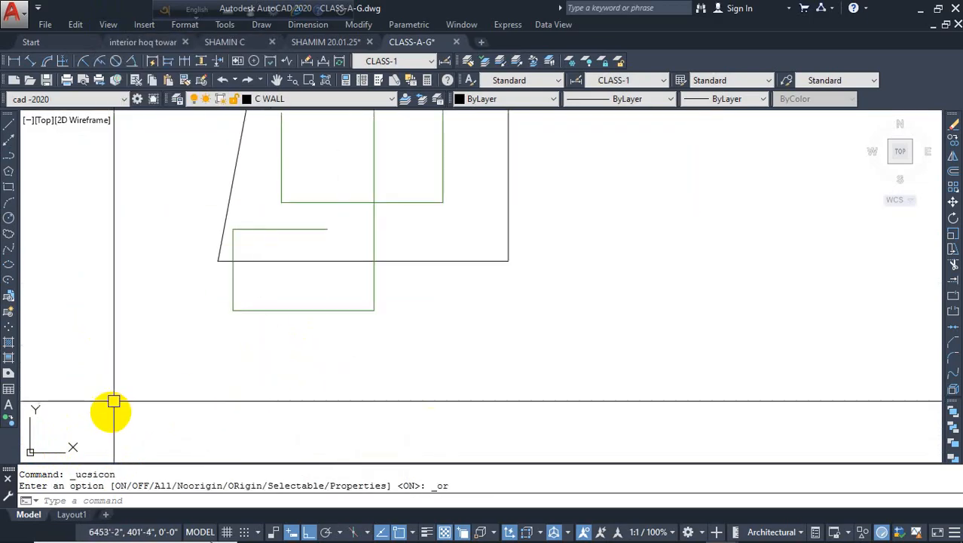
Step: Turn the UCS icon's display off and back on
left_click(114, 25)
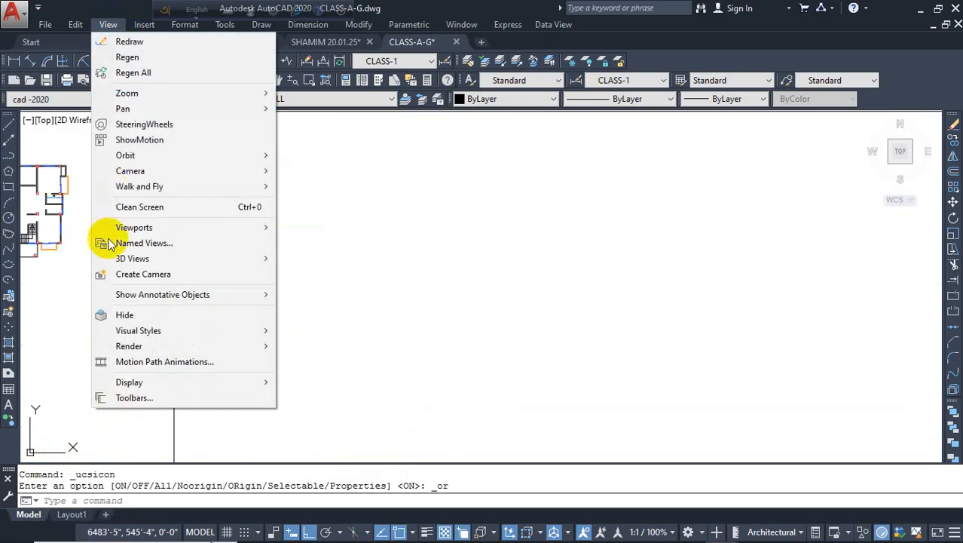
mouse_move(183, 382)
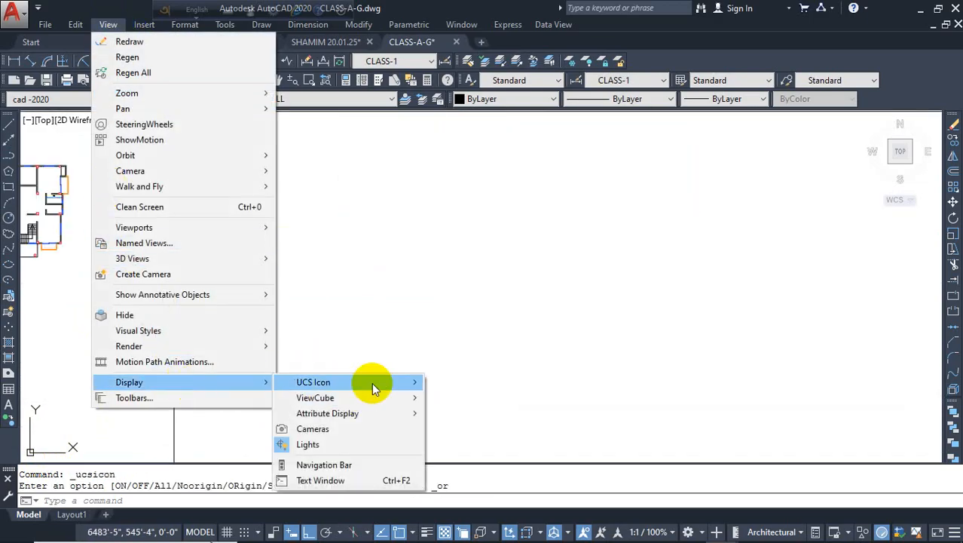
mouse_move(371, 382)
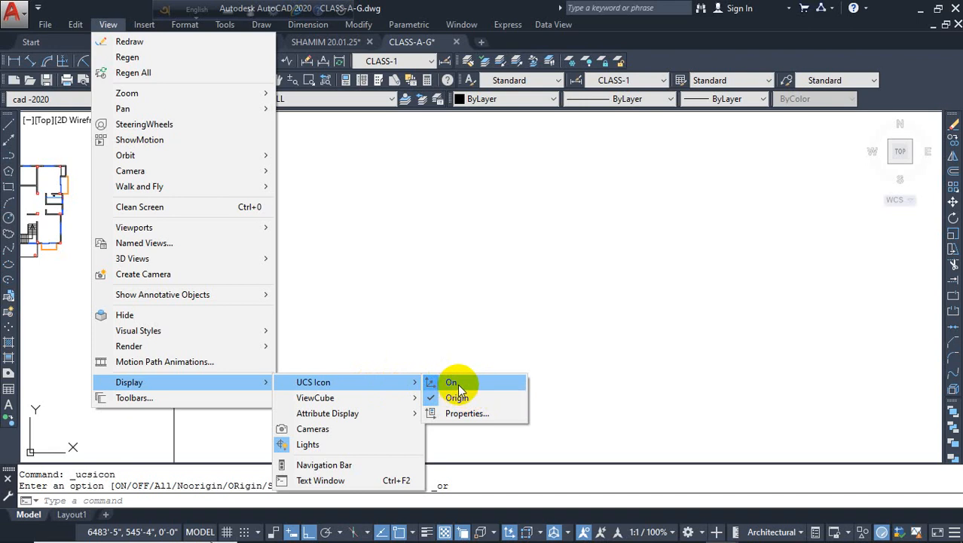
left_click(468, 381)
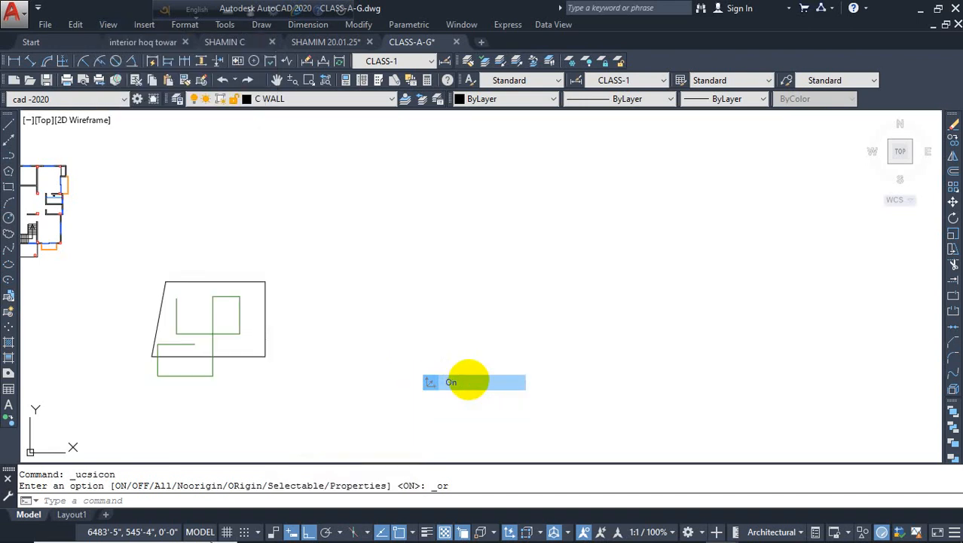
left_click(108, 25)
mouse_move(230, 385)
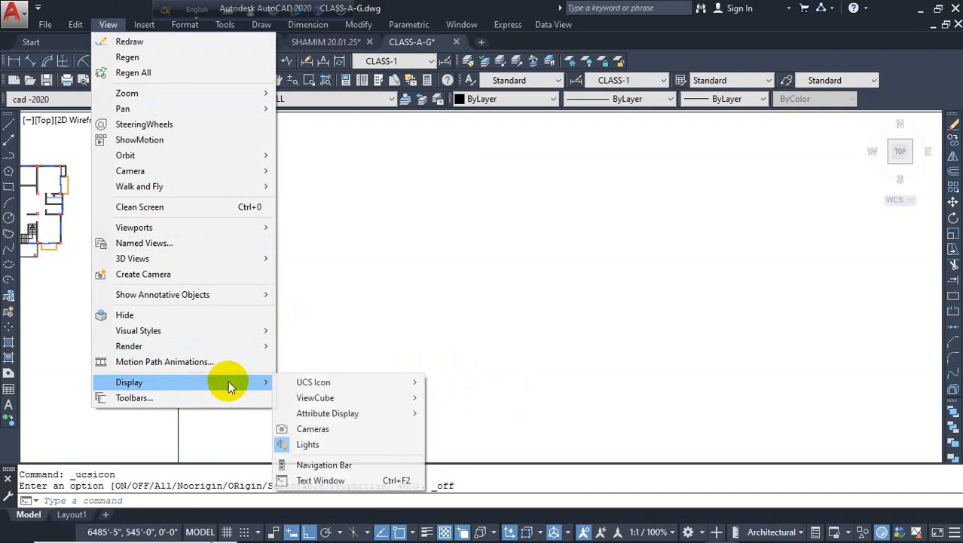
mouse_move(416, 382)
left_click(451, 382)
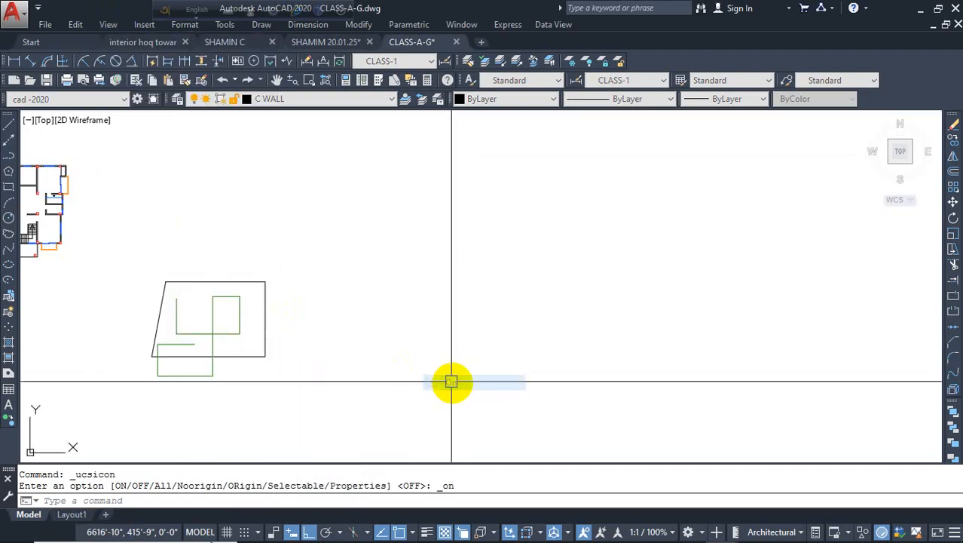
Step: Turn off the UCS icon's display-at-origin option
scroll(152, 421, "down", 4)
scroll(125, 402, "up", 2)
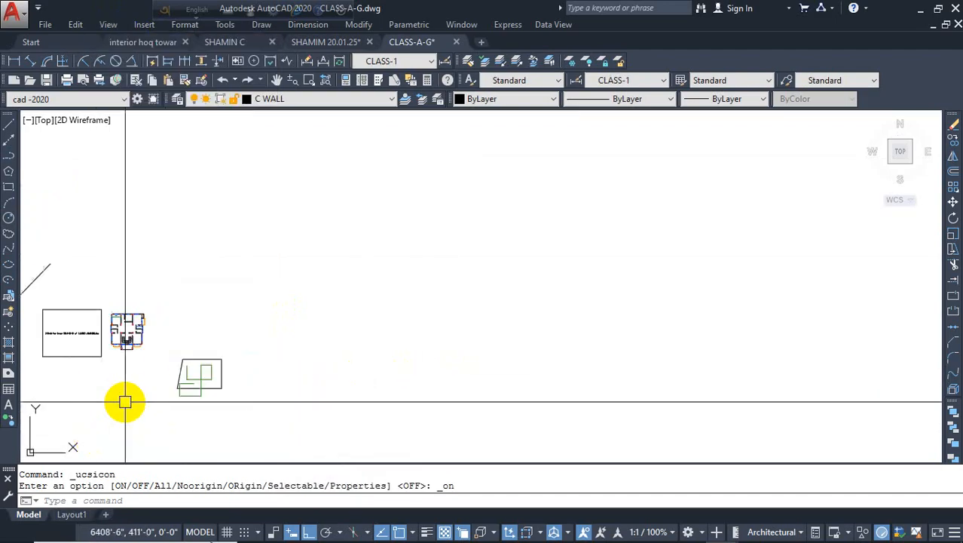
scroll(126, 402, "up", 2)
mouse_move(125, 402)
middle_mouse_down()
mouse_move(458, 370)
mouse_move(490, 340)
middle_mouse_up()
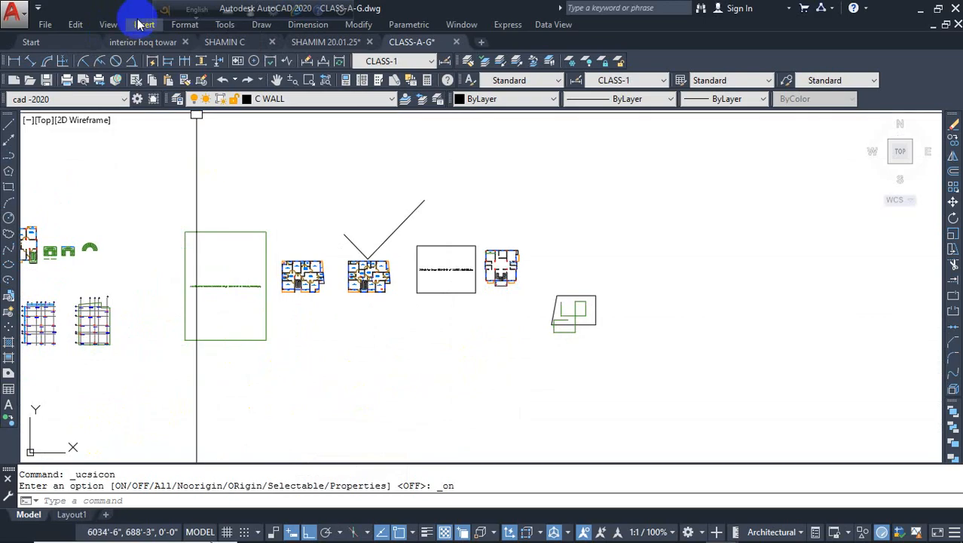
left_click(107, 24)
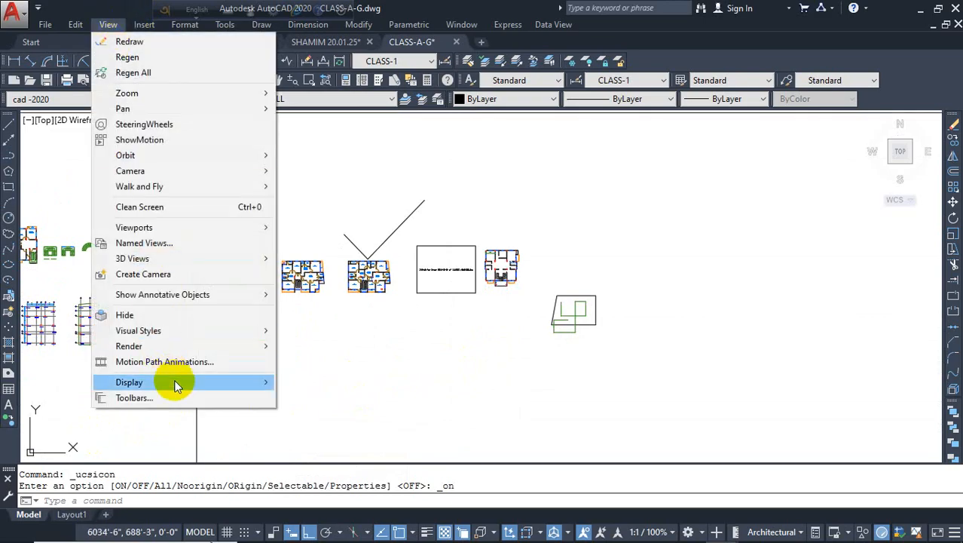
mouse_move(175, 385)
mouse_move(350, 383)
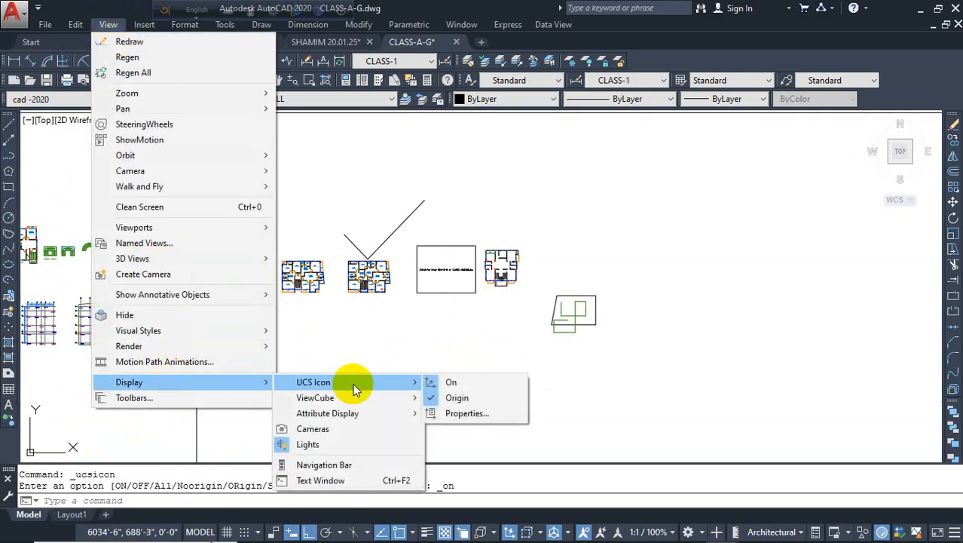
left_click(434, 399)
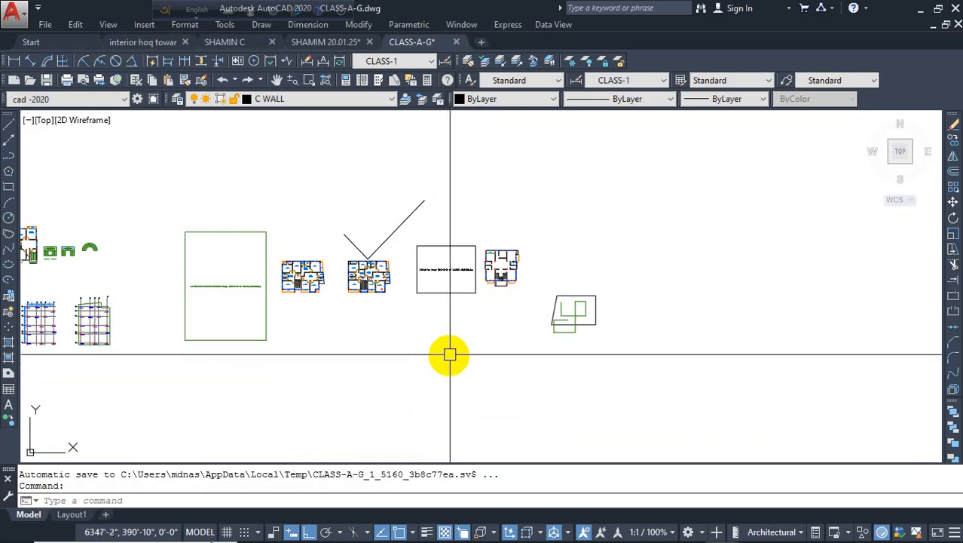
Step: With Ortho off, draw four connected slanted lines to the right of the four-sided outline, making the upper segment about 25'-8" long
scroll(641, 340, "up", 4)
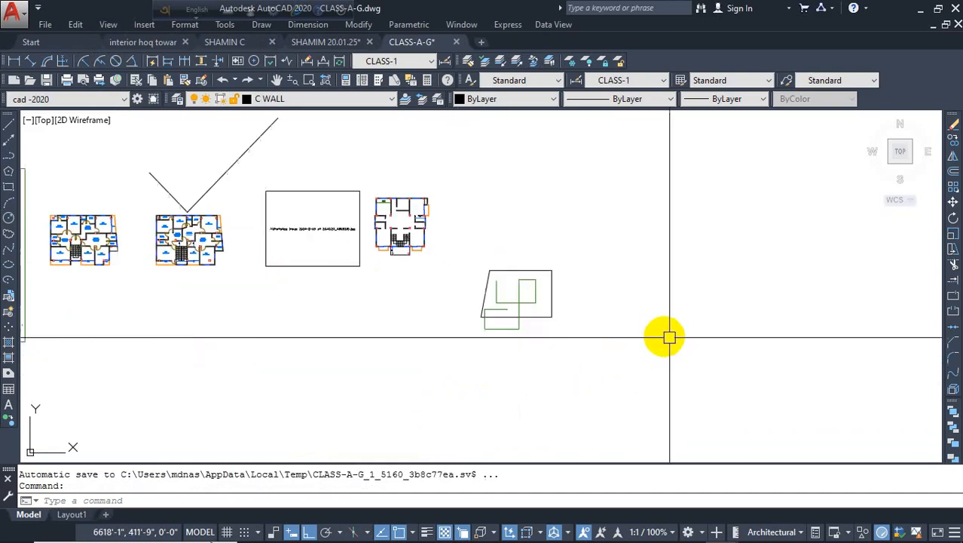
scroll(456, 331, "down", 4)
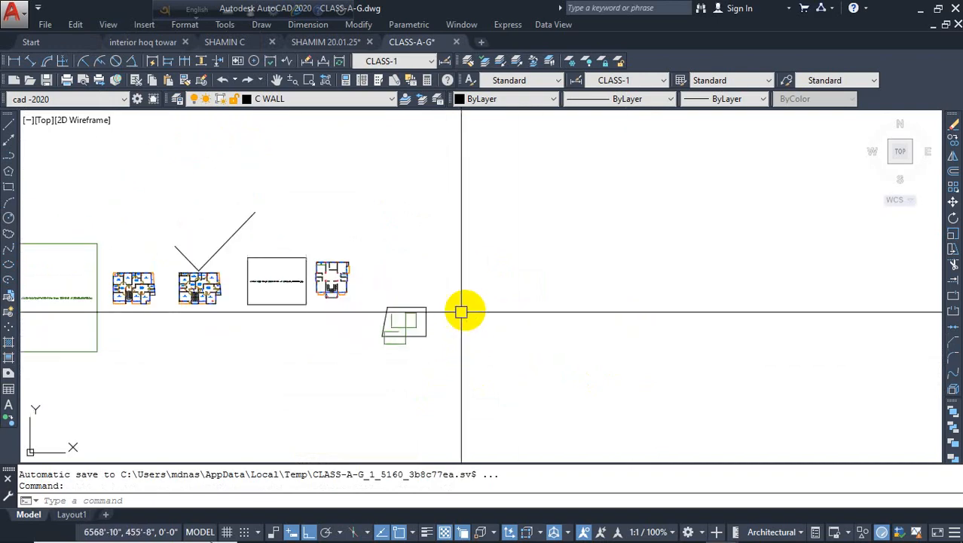
scroll(128, 407, "down", 4)
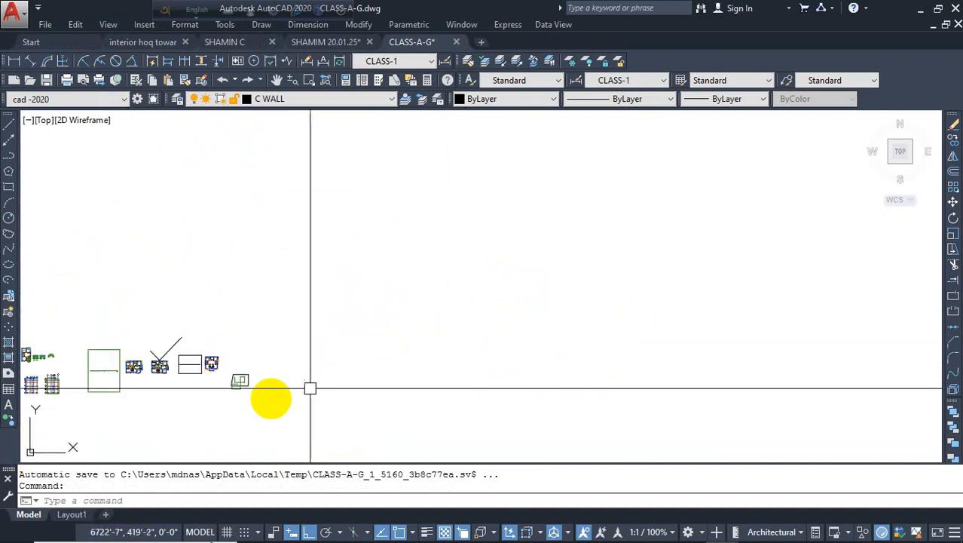
scroll(200, 349, "up", 10)
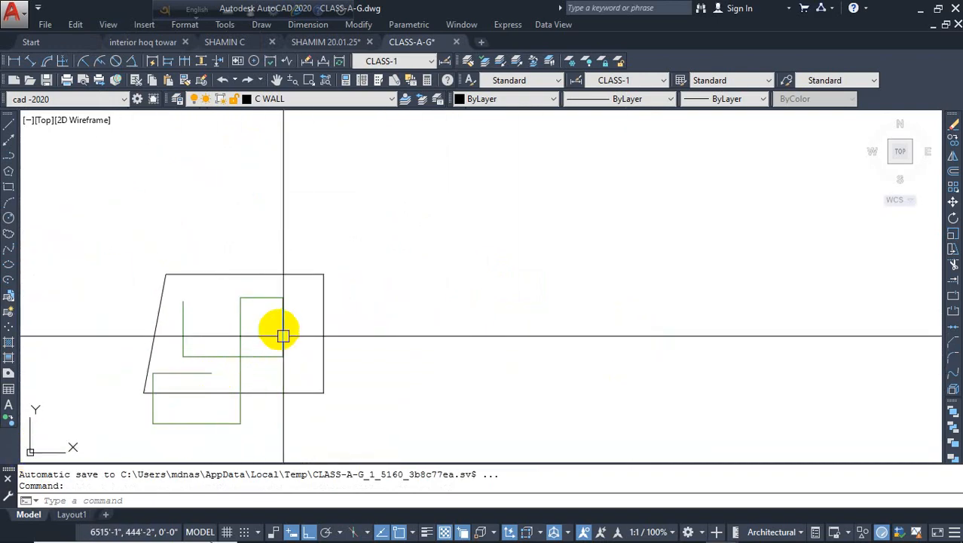
type("L")
key("Return")
left_click(380, 339)
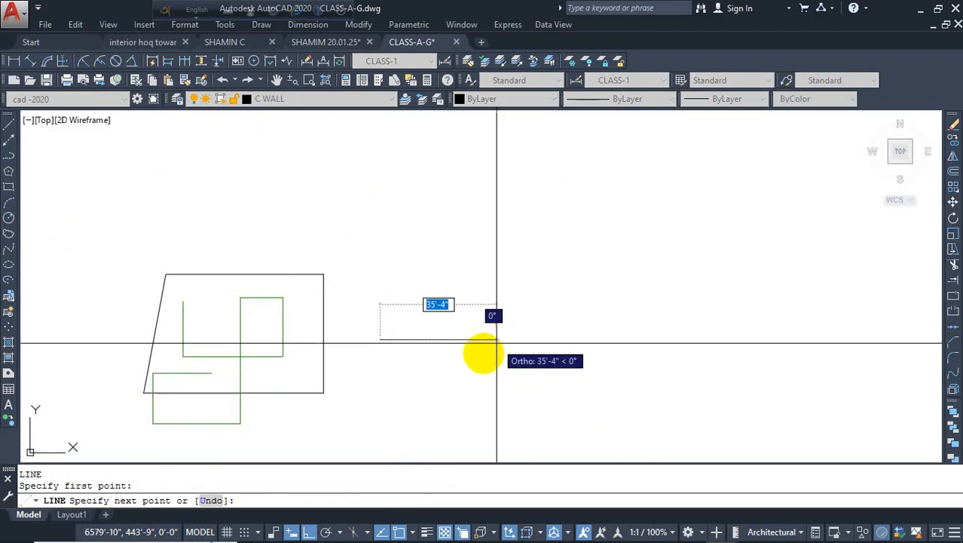
scroll(410, 393, "up", 5)
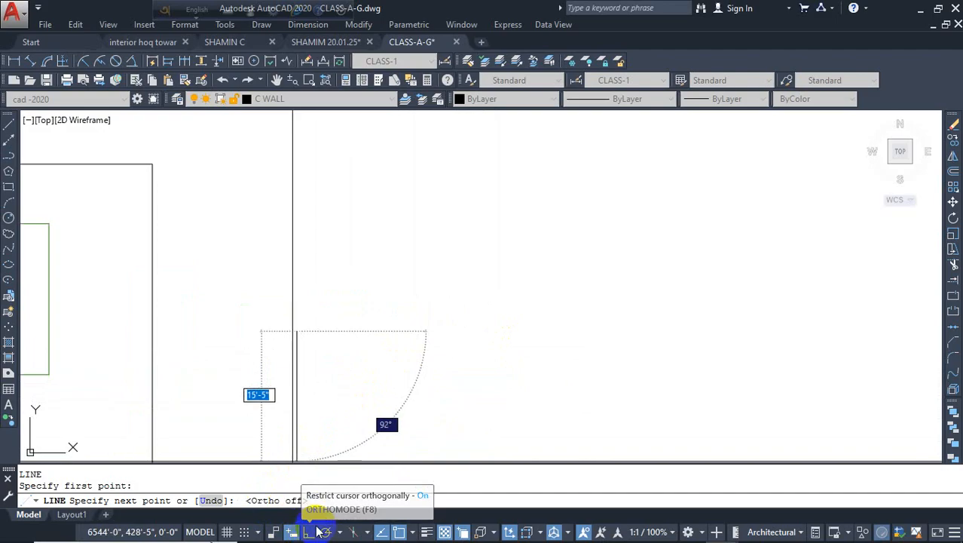
left_click(457, 385)
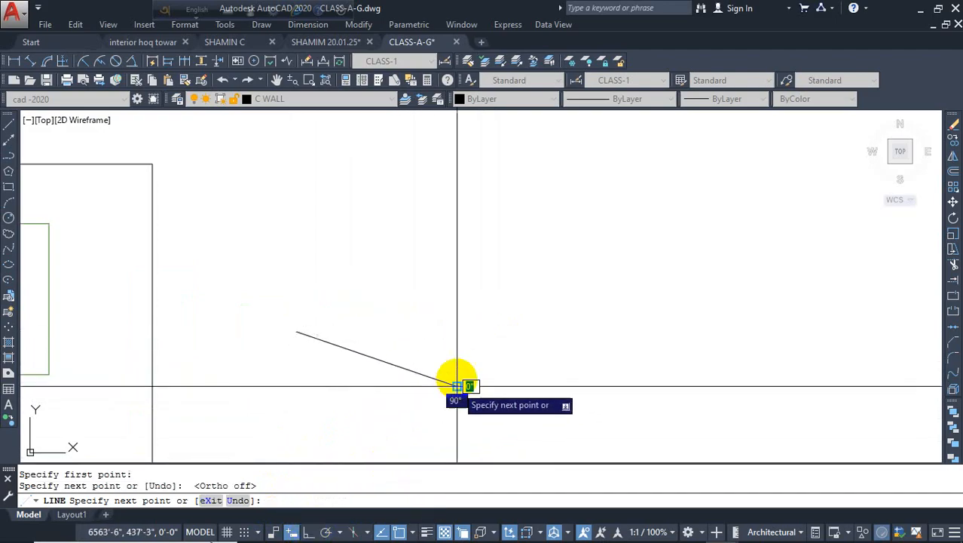
left_click(466, 247)
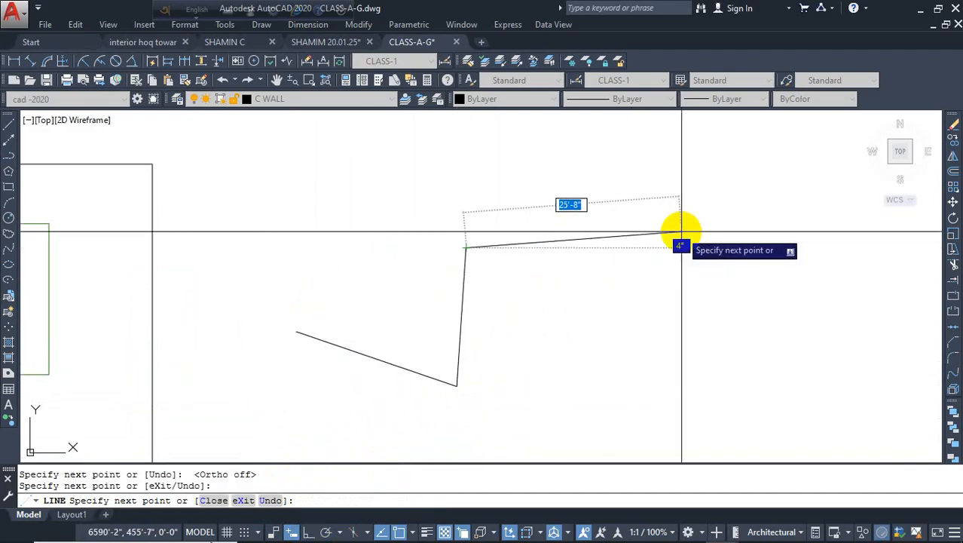
left_click(680, 232)
left_click(652, 345)
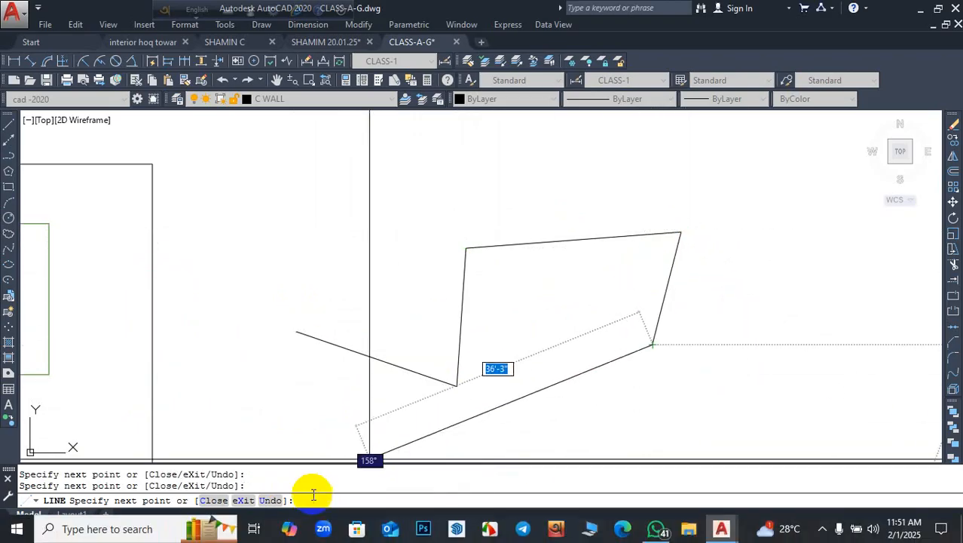
Step: Turn Ortho on and continue the line chain with a short horizontal, an upward vertical and a long leftward horizontal segment, and end it
left_click(310, 532)
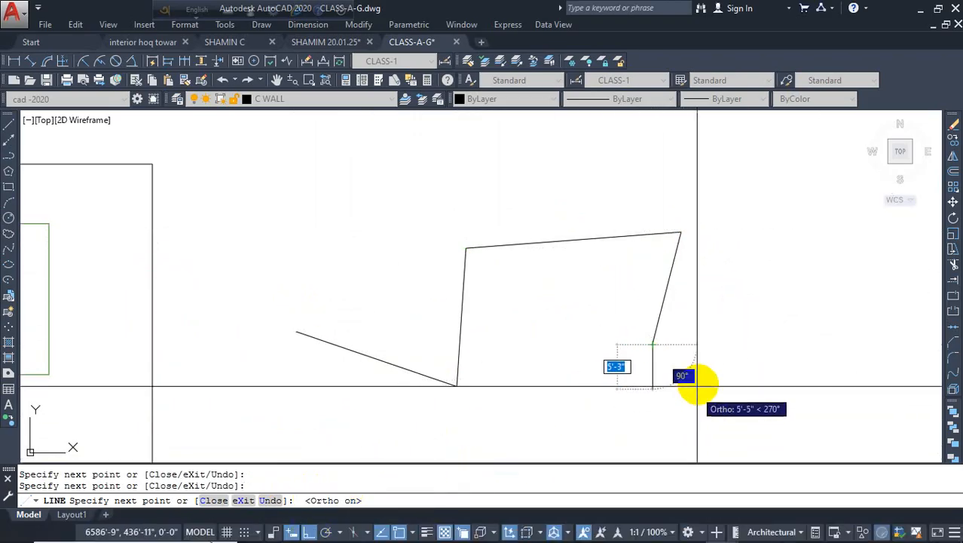
left_click(747, 345)
left_click(747, 170)
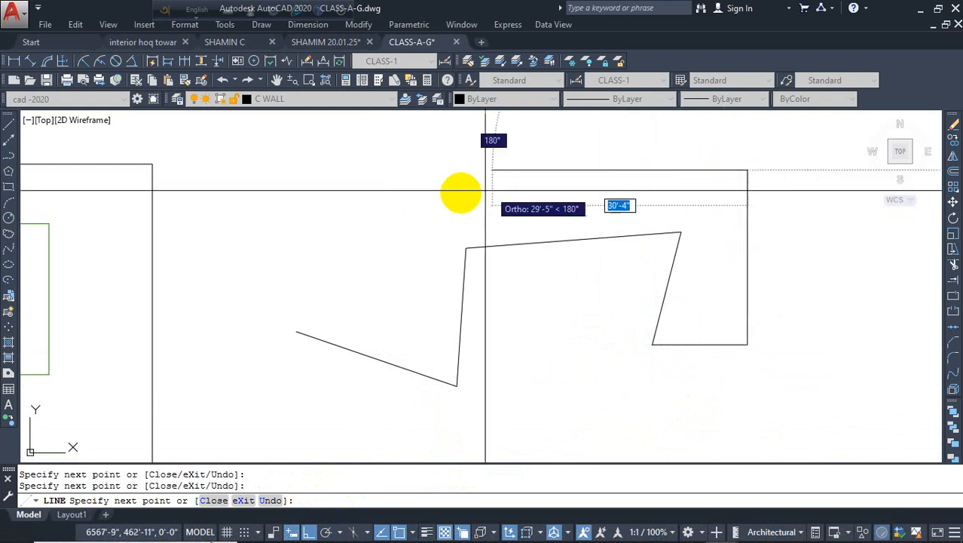
left_click(460, 171)
key("Escape")
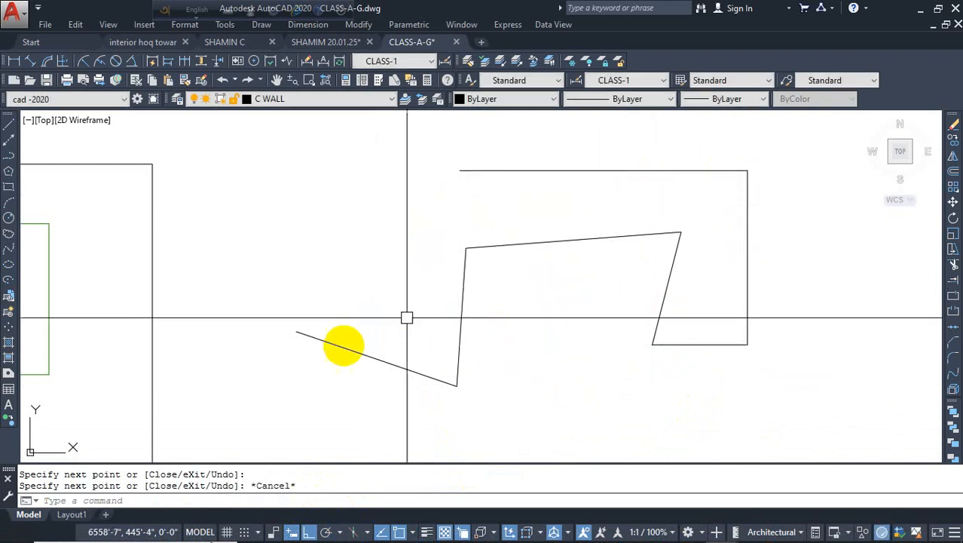
Step: Select the entire new line chain with a crossing window drawn from its upper right, and clear the selection
scroll(441, 360, "down", 4)
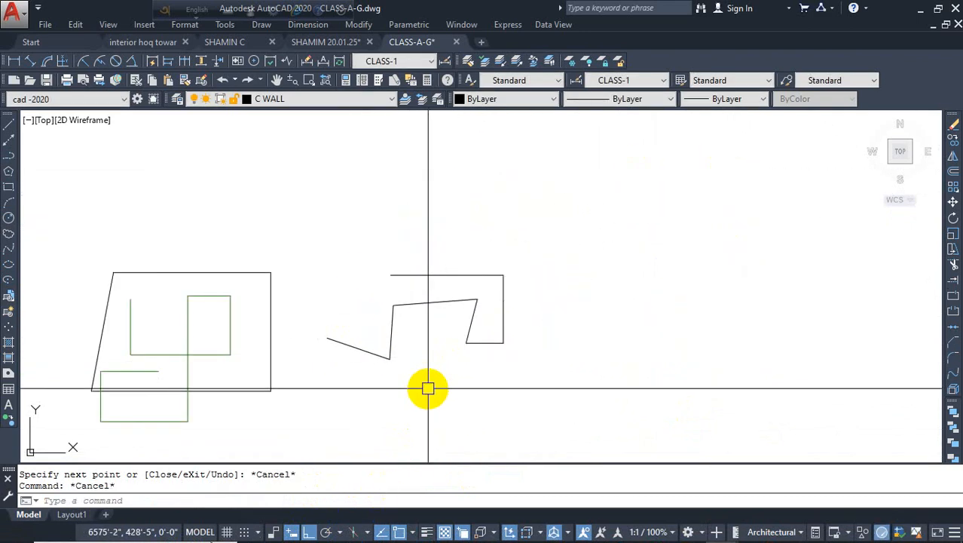
scroll(490, 313, "up", 5)
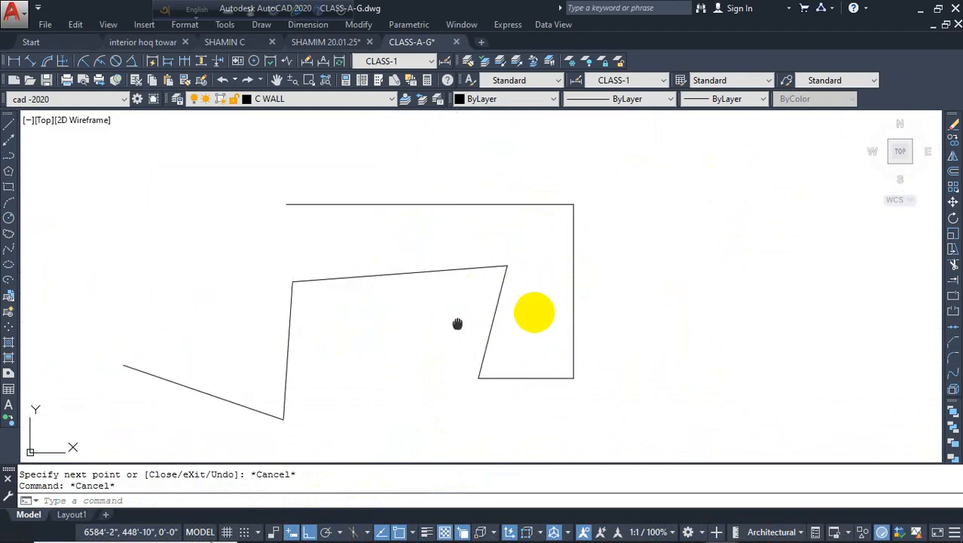
scroll(503, 302, "down", 3)
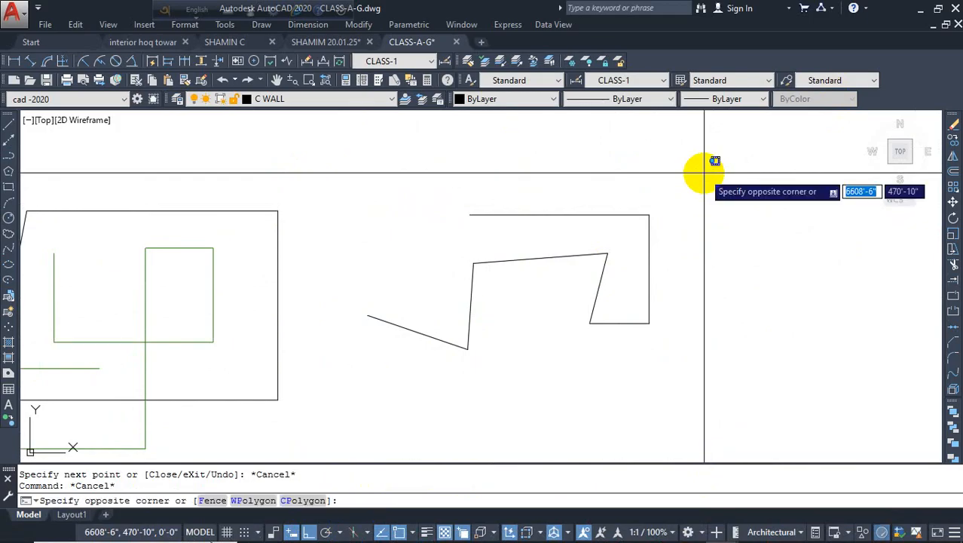
left_click(358, 371)
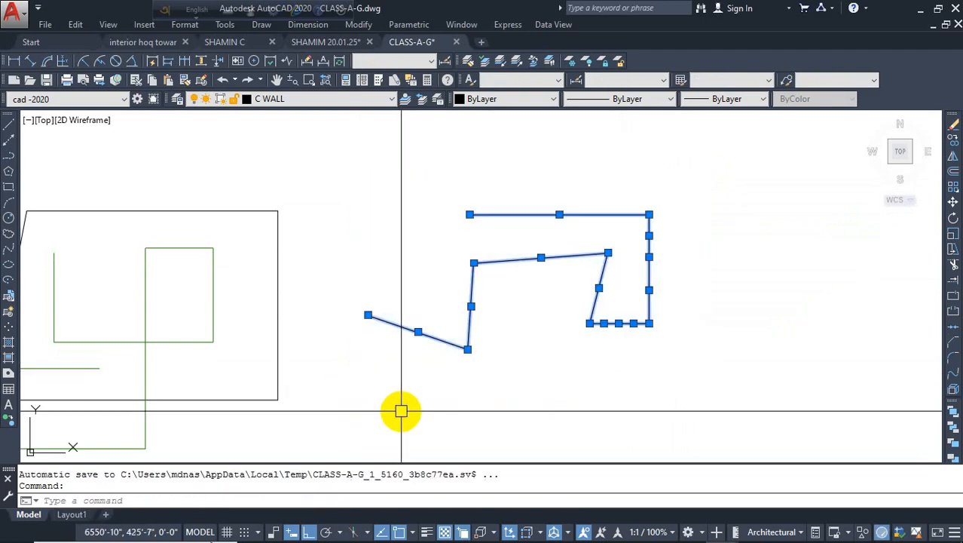
key("Escape")
Step: Try two crossing-lasso selections over the right end of the line chain, clearing the selection after each
mouse_move(756, 223)
left_mouse_down()
mouse_move(559, 364)
mouse_move(422, 219)
mouse_move(608, 190)
mouse_move(383, 405)
mouse_move(637, 279)
mouse_move(684, 238)
left_mouse_up()
key("Escape")
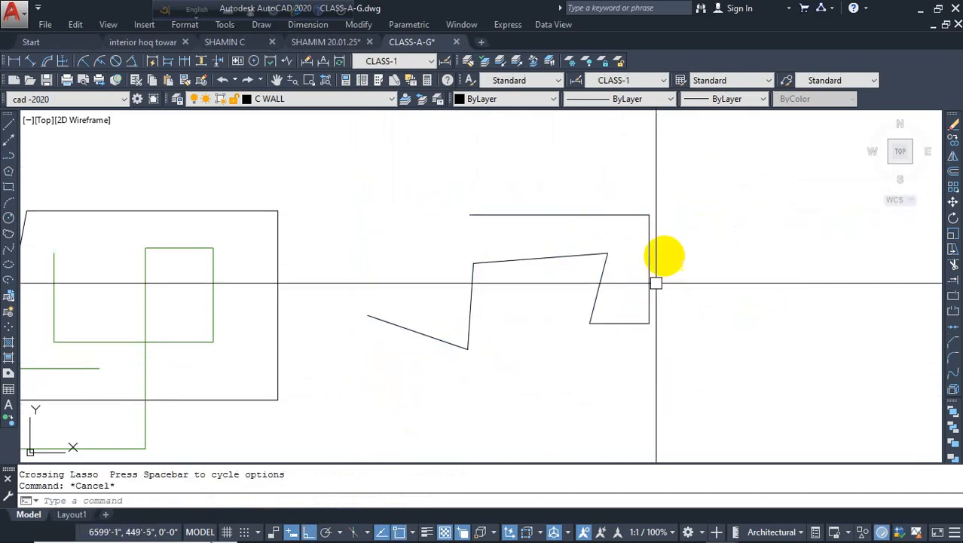
mouse_move(694, 211)
left_mouse_down()
mouse_move(583, 385)
mouse_move(526, 213)
mouse_move(437, 341)
mouse_move(379, 366)
mouse_move(548, 190)
mouse_move(554, 213)
left_mouse_up()
key("Escape")
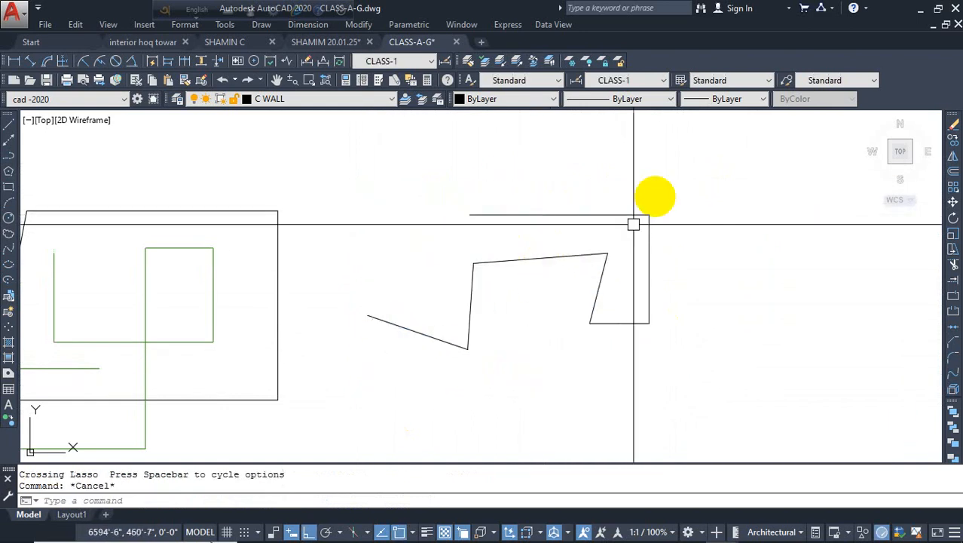
Step: Enclose the line chain in a rectangular crossing selection, try a window lasso near its left end, and clear each selection
left_click(685, 173)
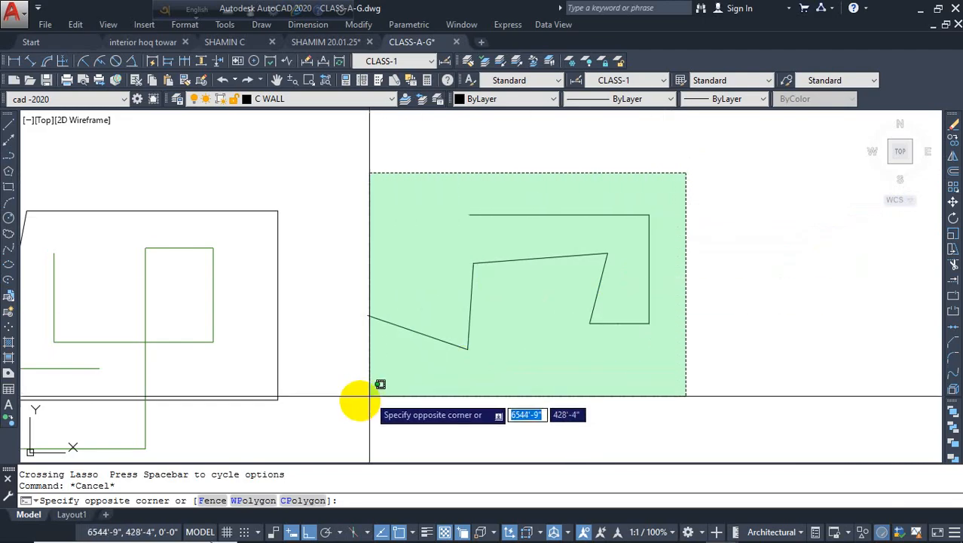
left_click(358, 402)
key("Escape")
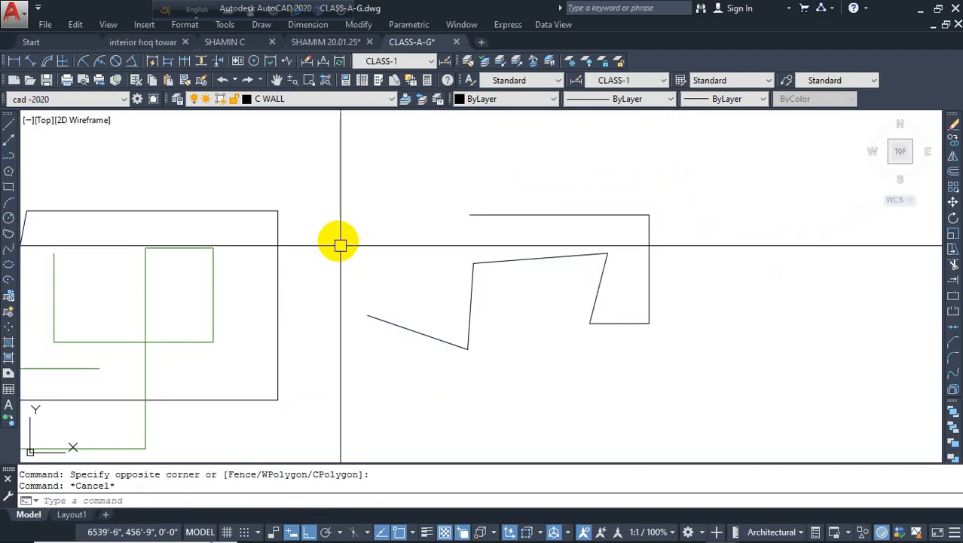
mouse_move(334, 217)
left_mouse_down()
mouse_move(436, 318)
mouse_move(472, 398)
mouse_move(329, 413)
mouse_move(447, 263)
mouse_move(651, 325)
mouse_move(449, 219)
mouse_move(555, 359)
mouse_move(349, 426)
mouse_move(381, 398)
left_mouse_up()
key("Escape")
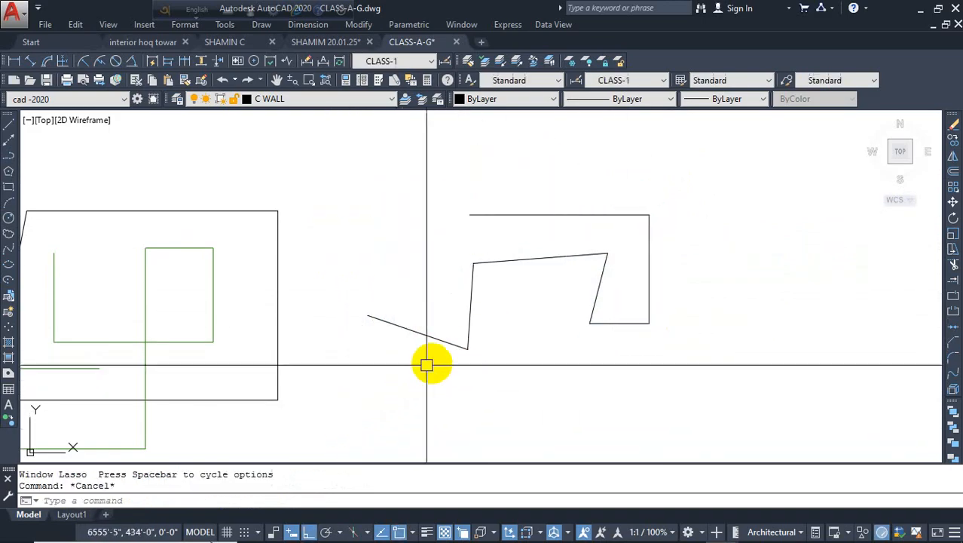
Step: Select the two leftmost segments of the line chain with a left-to-right window that fully encloses them
left_click(353, 184)
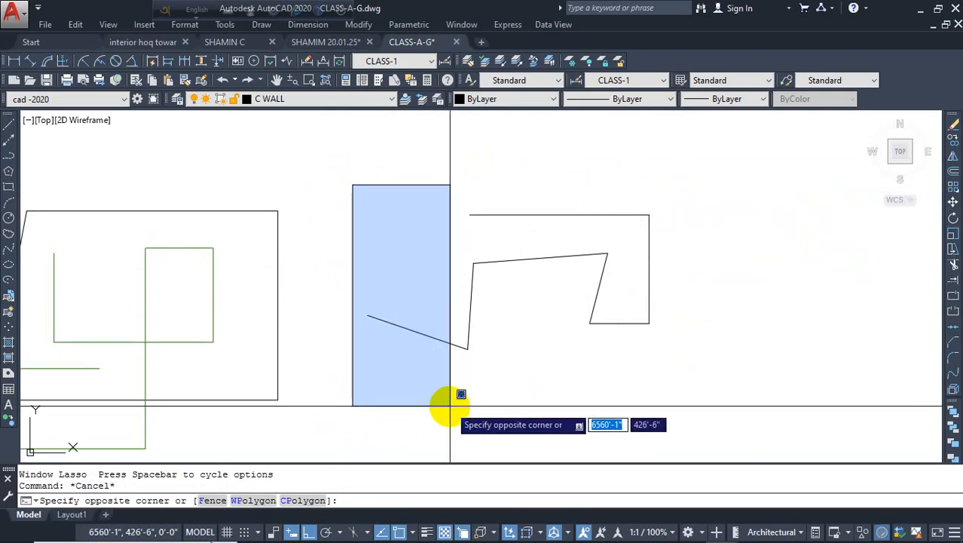
left_click(450, 405)
left_click(348, 241)
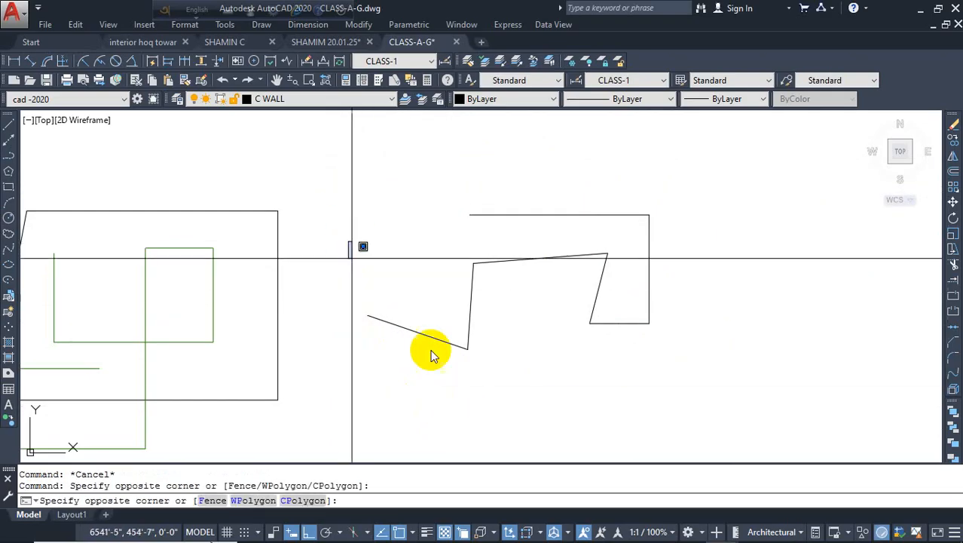
left_click(504, 394)
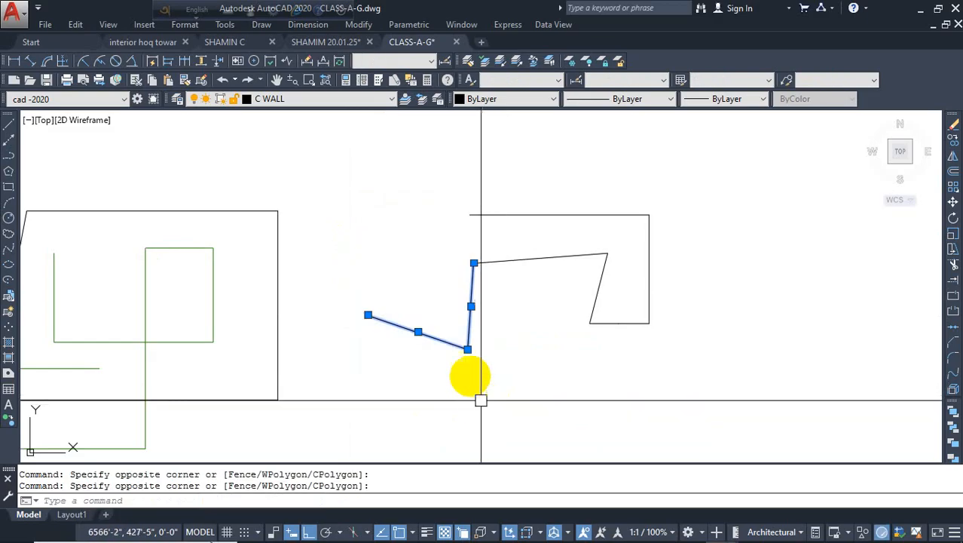
Step: Clear the window selection and try picking individual segments of the line chain one by one, clearing the selection after each try
key("Escape")
left_click(445, 342)
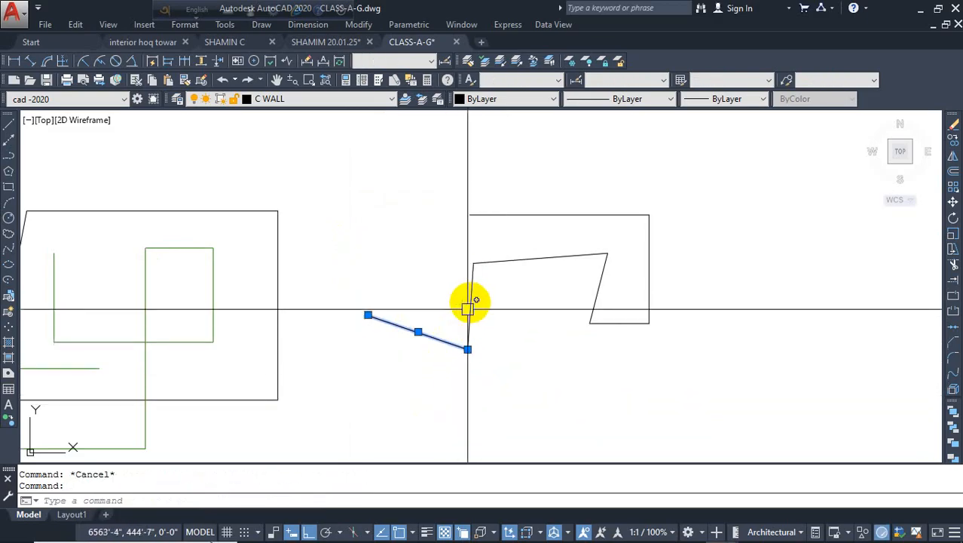
left_click(473, 289)
key("Escape")
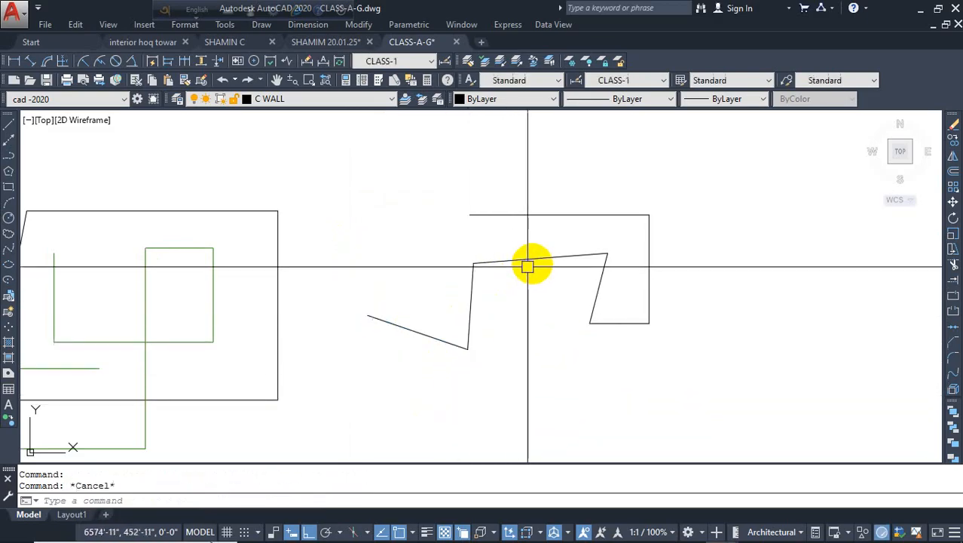
left_click(537, 257)
key("Escape")
Step: Window-select the two leftmost segments of the line chain, add the next two with a second left-to-right window, and clear the selection
left_click(346, 222)
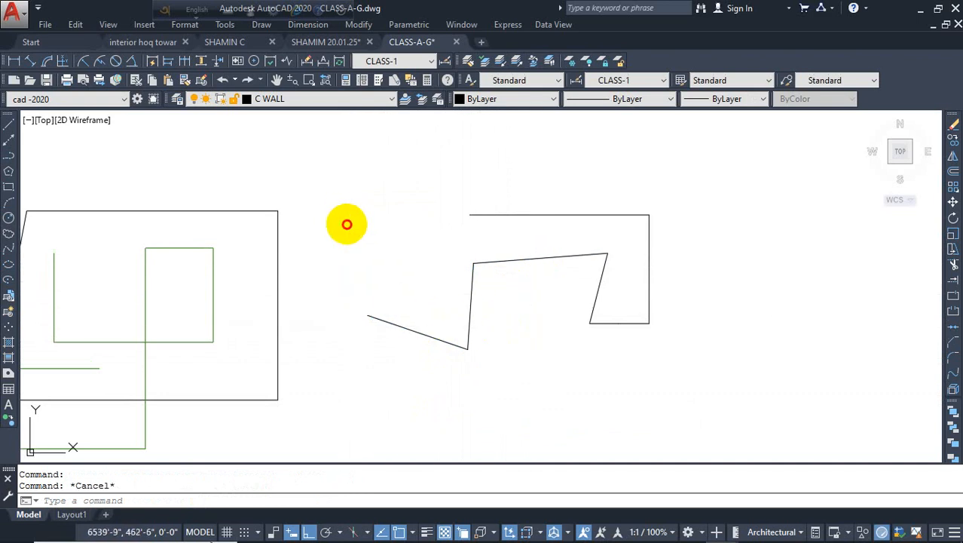
left_click(343, 221)
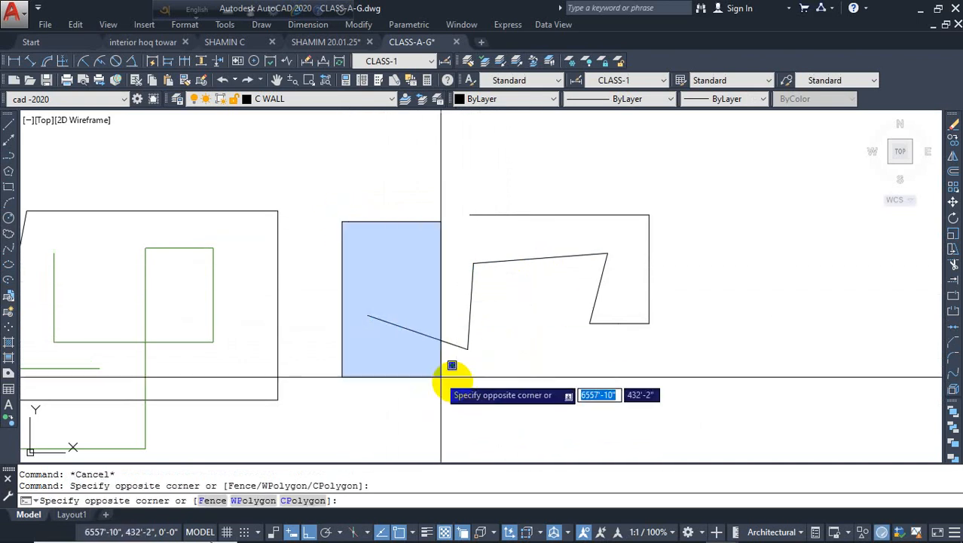
left_click(596, 428)
left_click(466, 242)
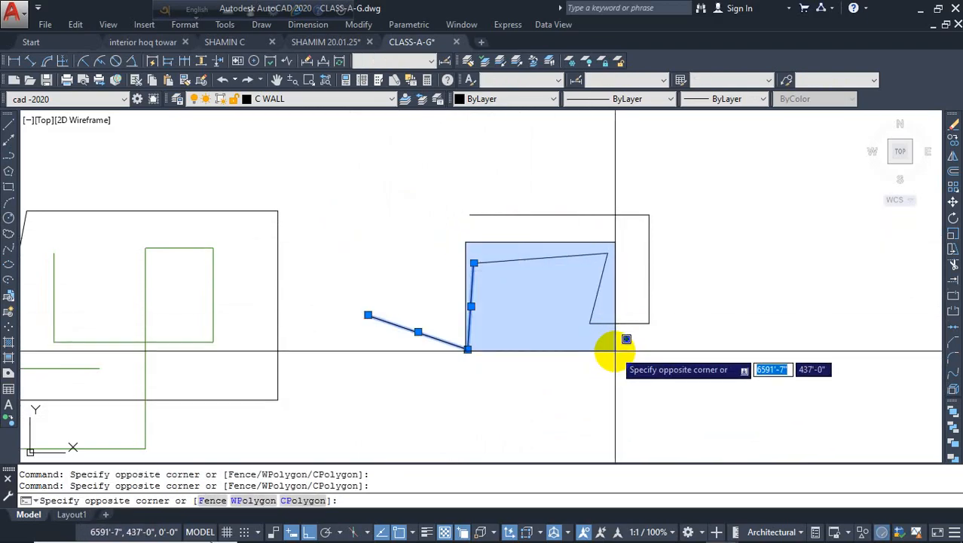
left_click(615, 350)
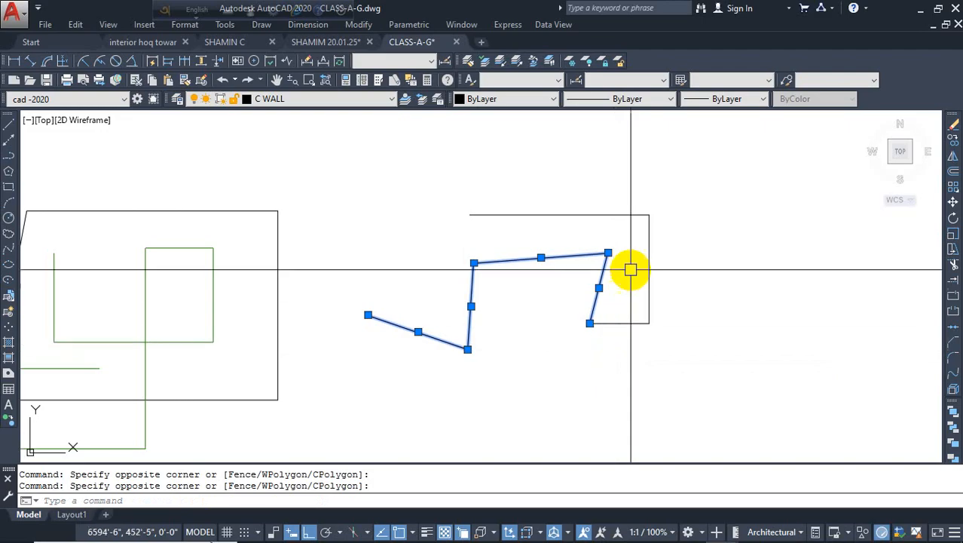
key("Escape")
Step: Crossing-select segments at the right end of the line chain, add more with a larger crossing window, and clear the selection
left_click(718, 271)
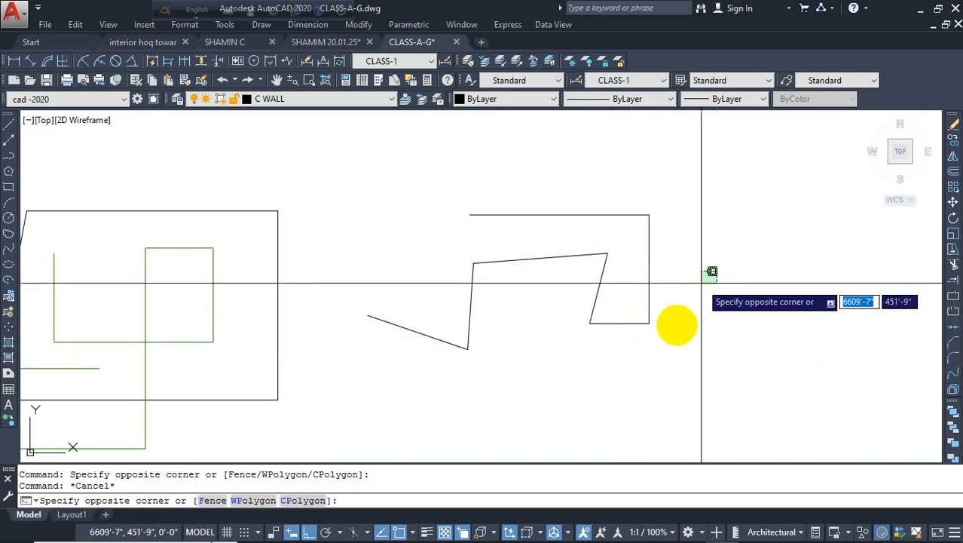
left_click(643, 367)
left_click(705, 195)
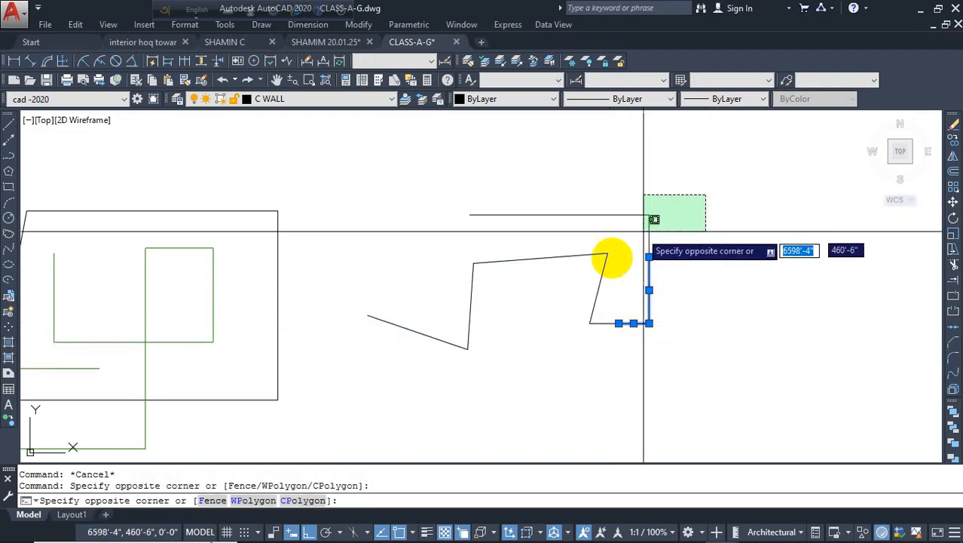
left_click(561, 382)
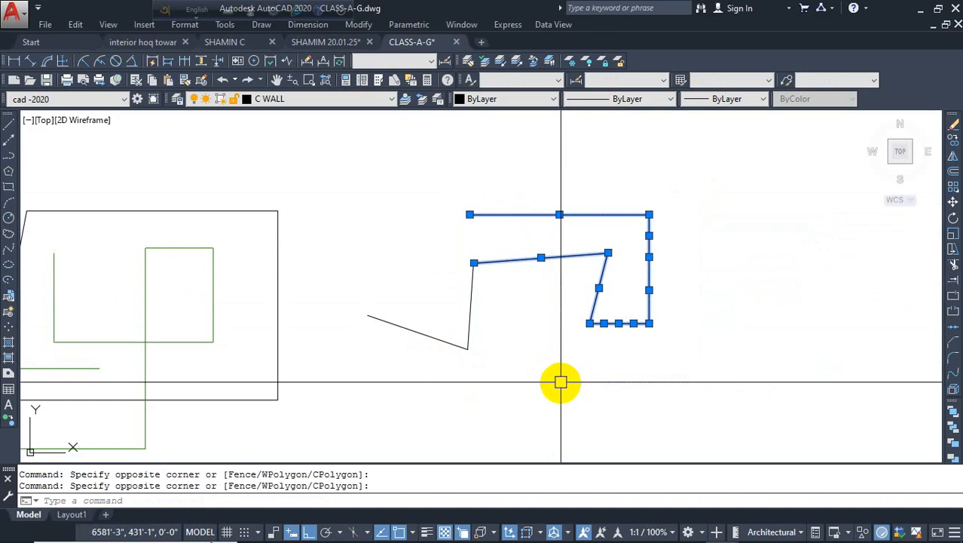
key("Escape")
Step: Enclose the two leftmost segments of the line chain in a left-to-right window again and clear the selection
left_click(340, 211)
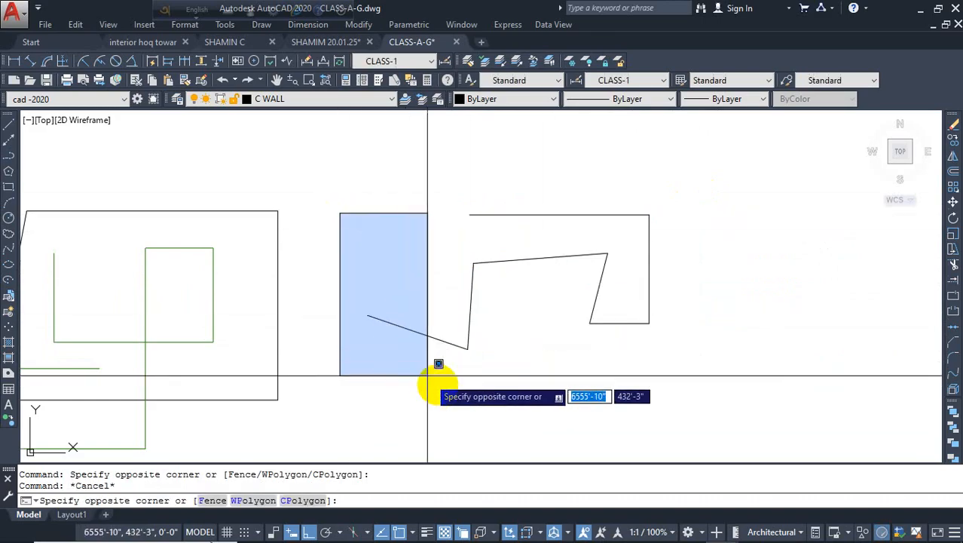
left_click(340, 181)
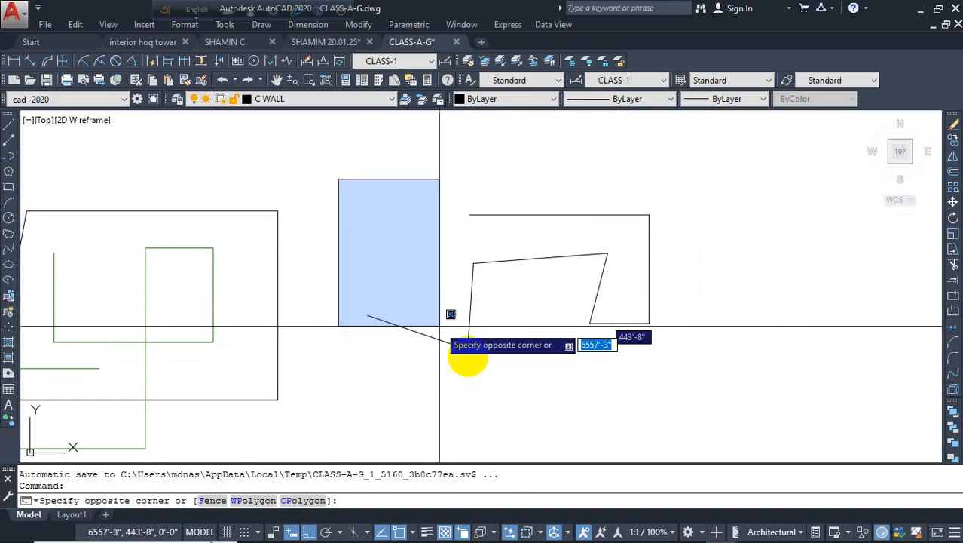
left_click(504, 379)
key("Escape")
key("Escape")
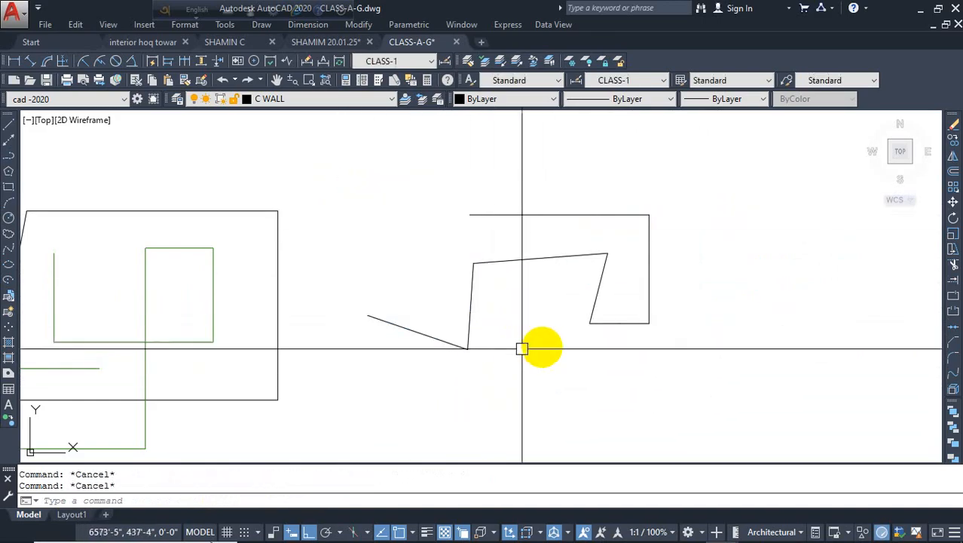
Step: Select the entire line chain with a right-to-left crossing window and erase it
left_click(727, 164)
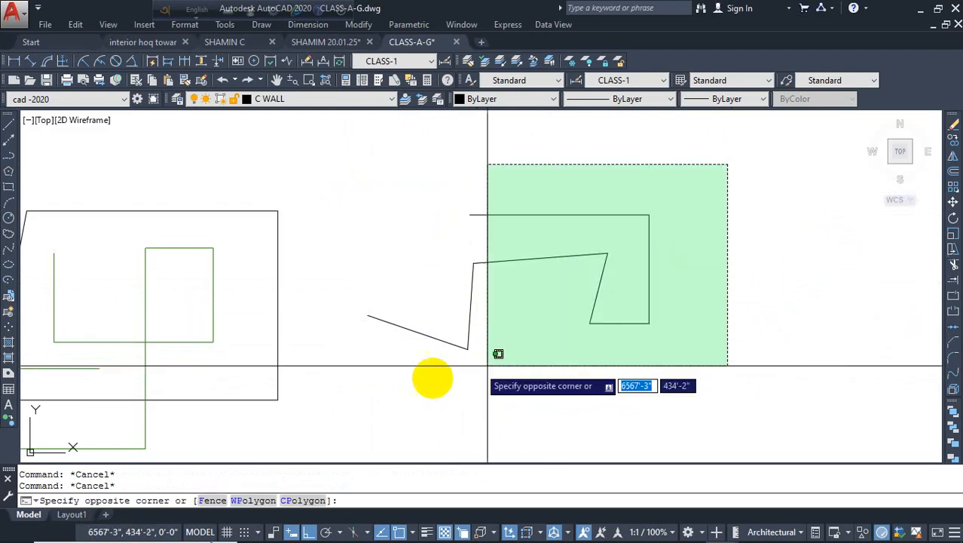
left_click(364, 407)
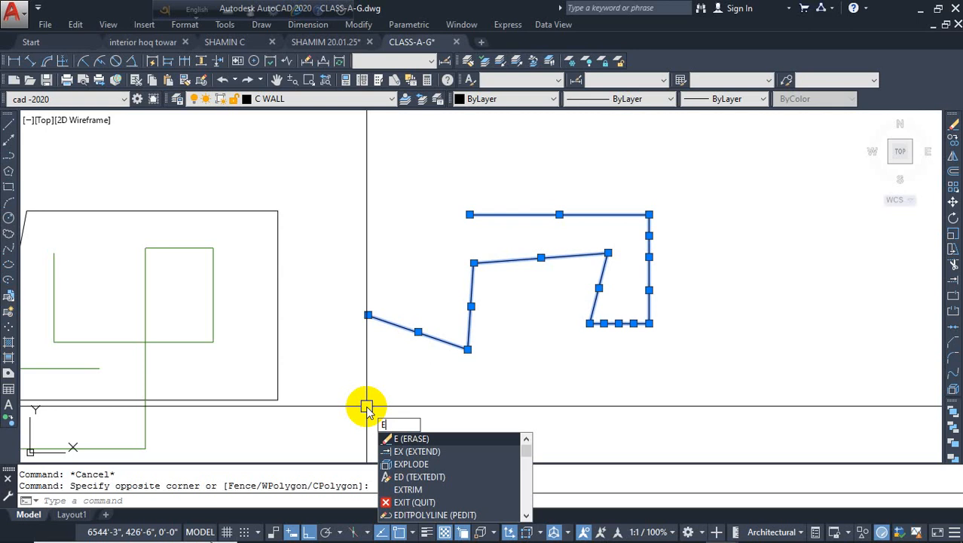
key("Return")
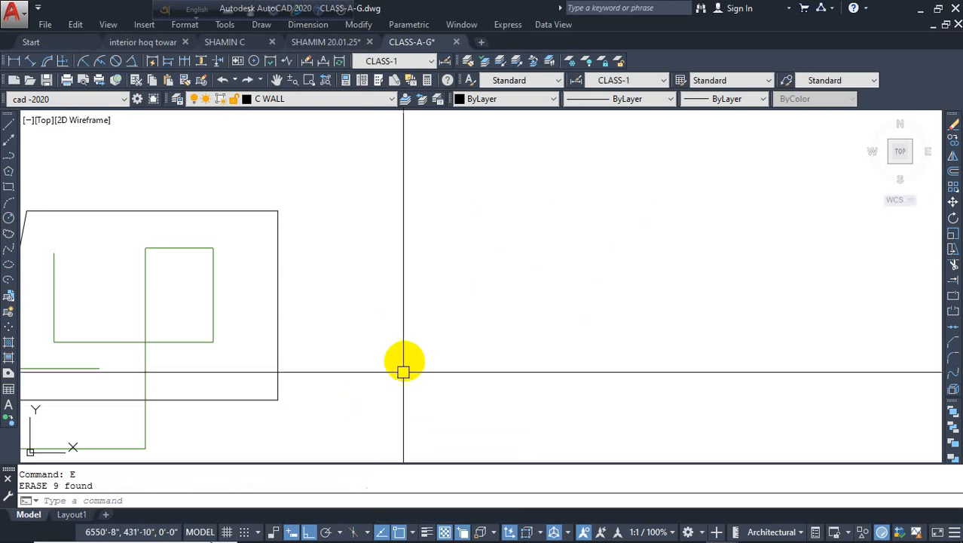
key("Escape")
key("Escape")
Step: Crossing-select the top and right lines of the black four-sided outline at their shared corner and erase them
middle_click_drag(465, 305, 525, 263)
middle_click_drag(413, 293, 602, 274)
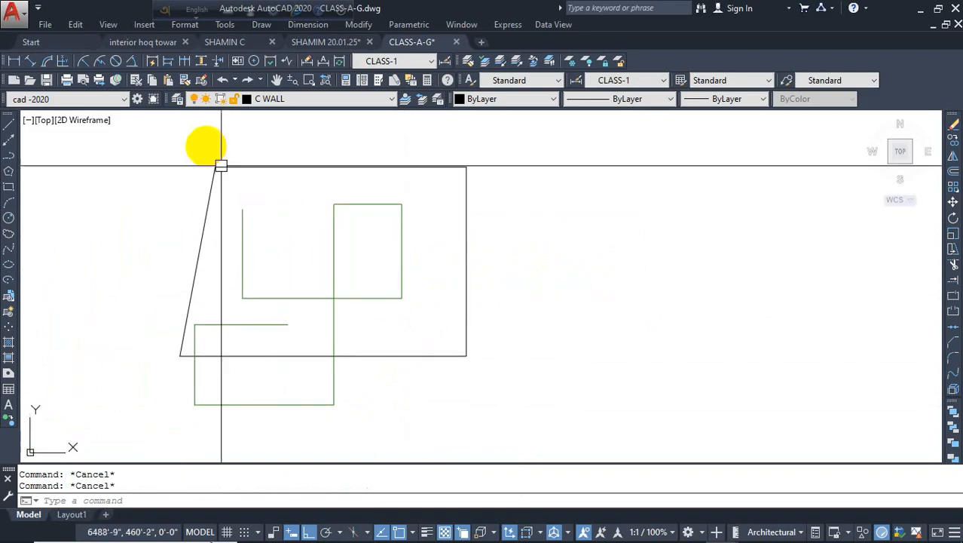
left_click(558, 156)
left_click(452, 185)
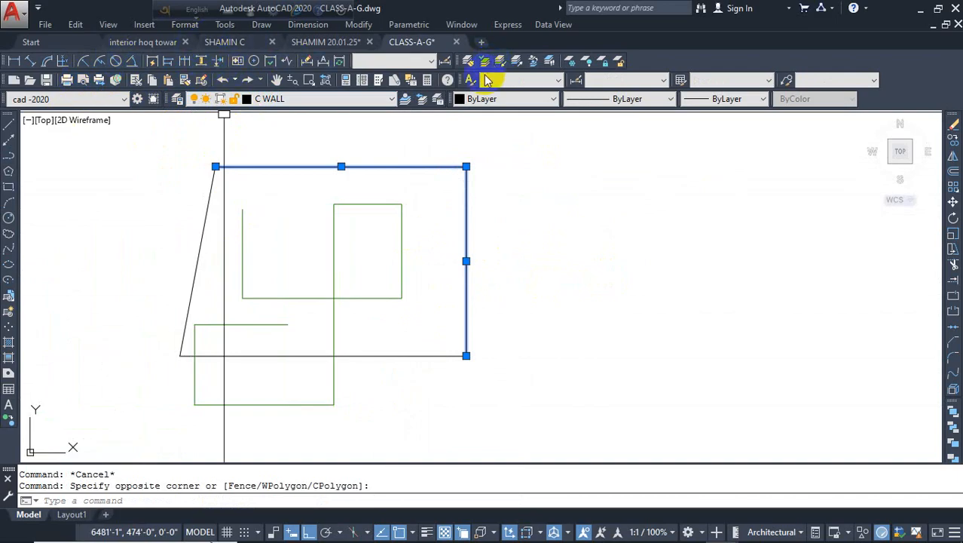
left_click(953, 127)
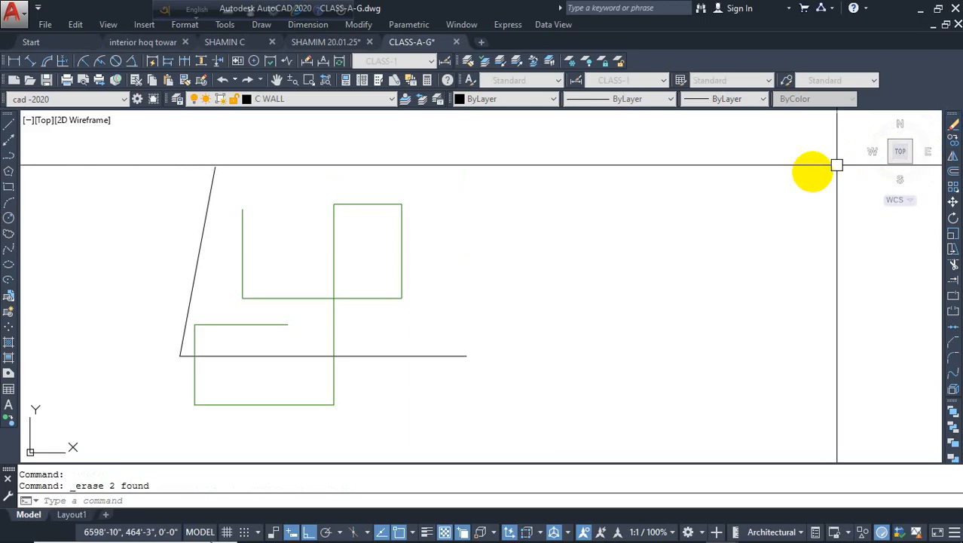
Step: Select the remaining black horizontal line at its right end with a crossing window and erase it
left_click(473, 334)
left_click(463, 348)
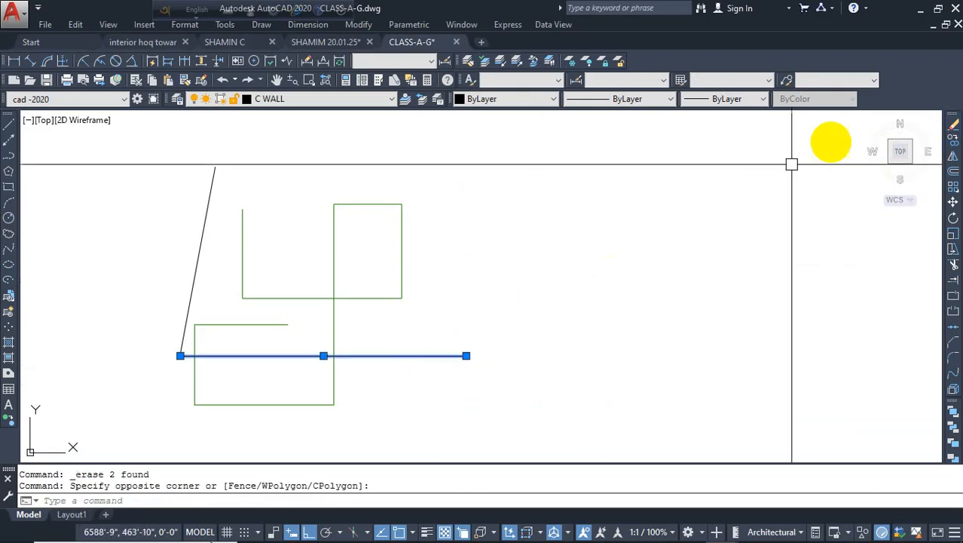
left_click(953, 129)
key("Escape")
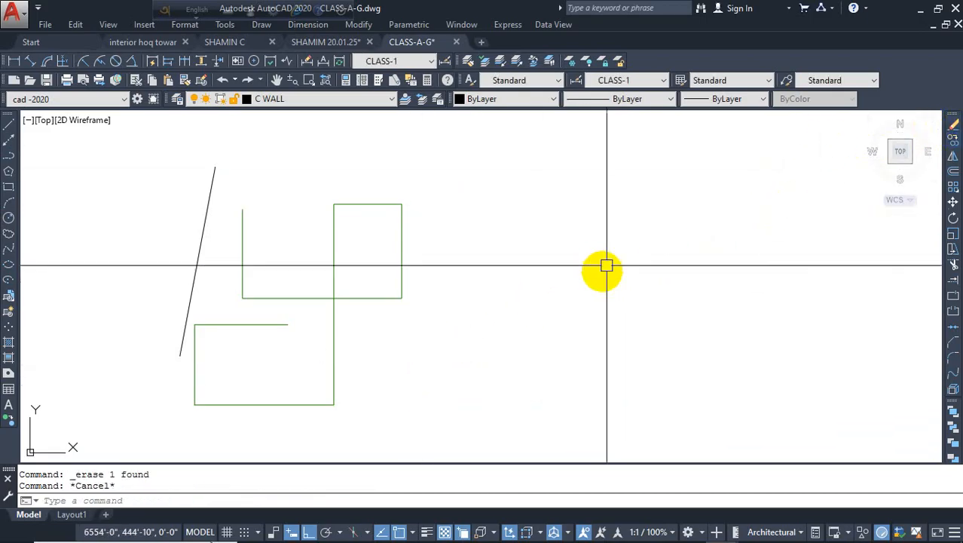
Step: Draw a closed rectangle with Ortho lines in the empty area beside the green lines, 10' wide and 12' high
scroll(420, 275, "down", 2)
scroll(366, 302, "up", 4)
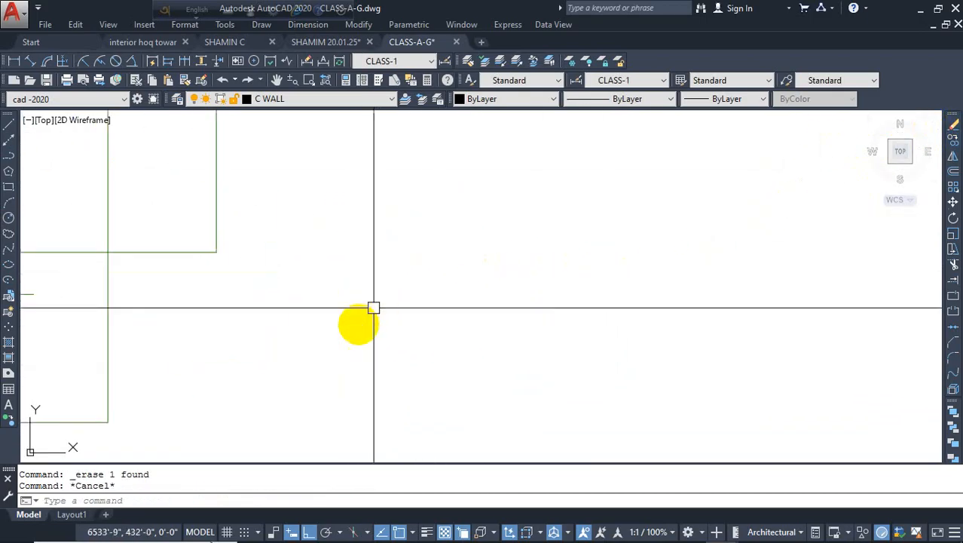
type("L")
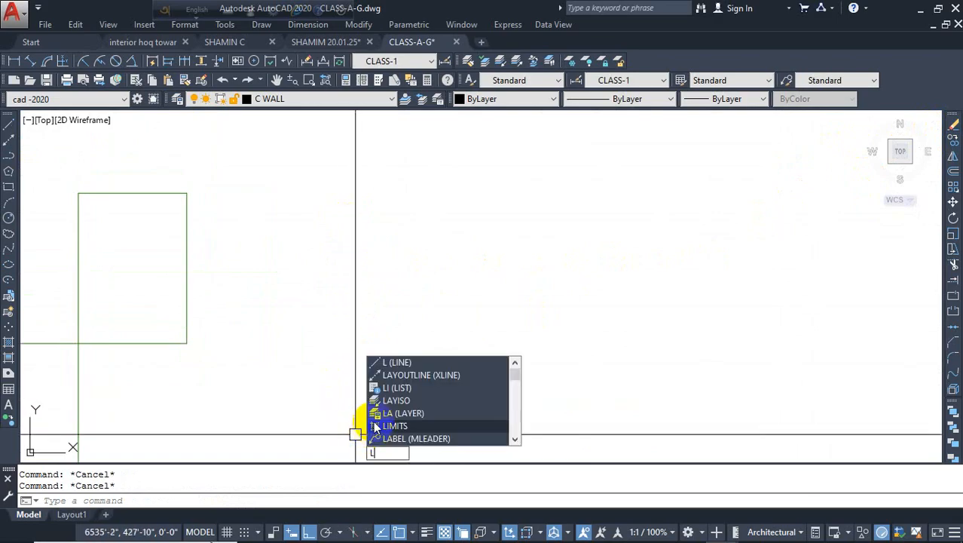
key("Return")
left_click(389, 284)
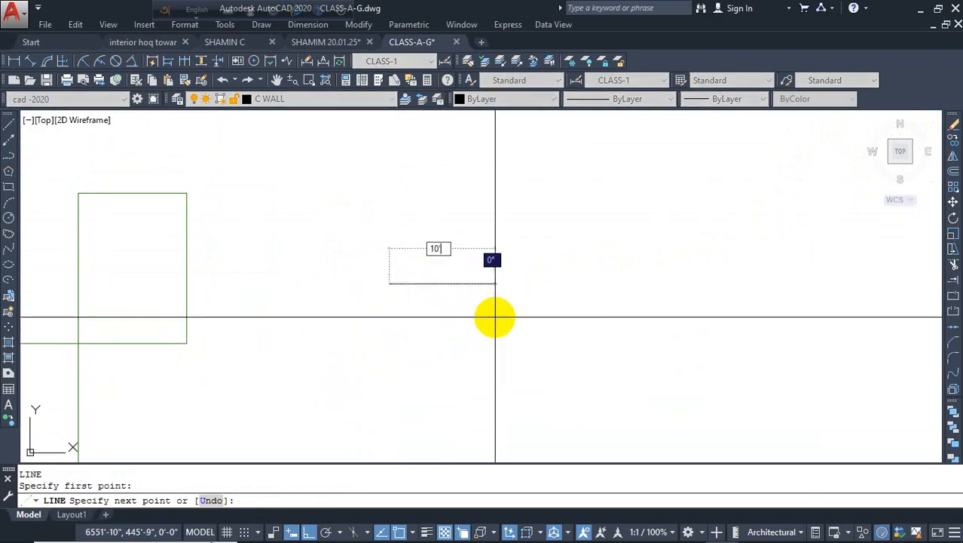
type("10'")
key("Return")
type("1")
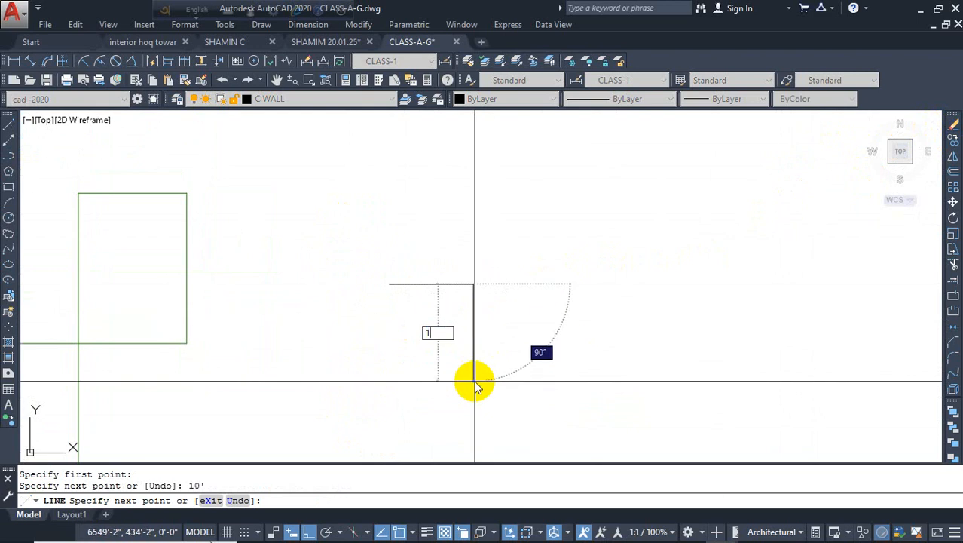
type("2'")
key("Return")
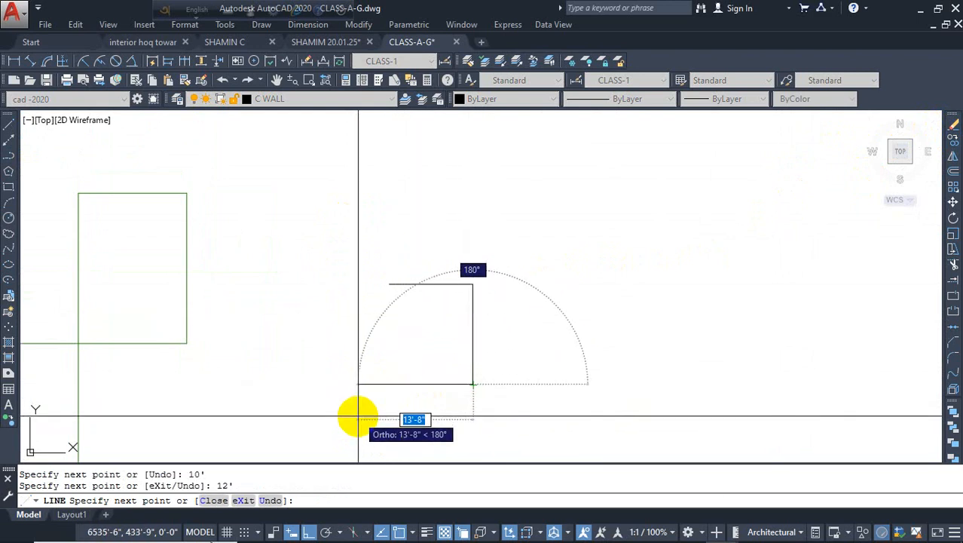
type("10'")
key("Return")
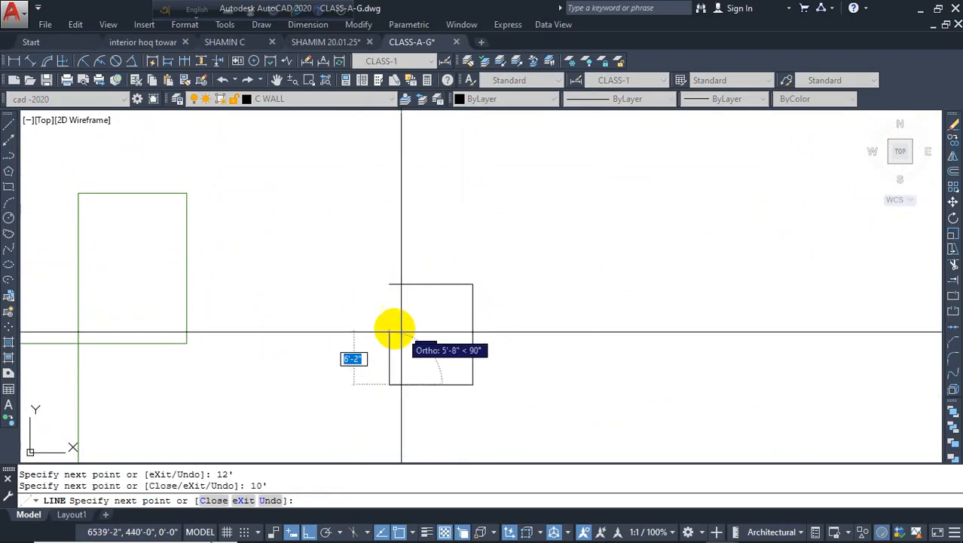
left_click(389, 284)
key("Escape")
scroll(442, 358, "up", 2)
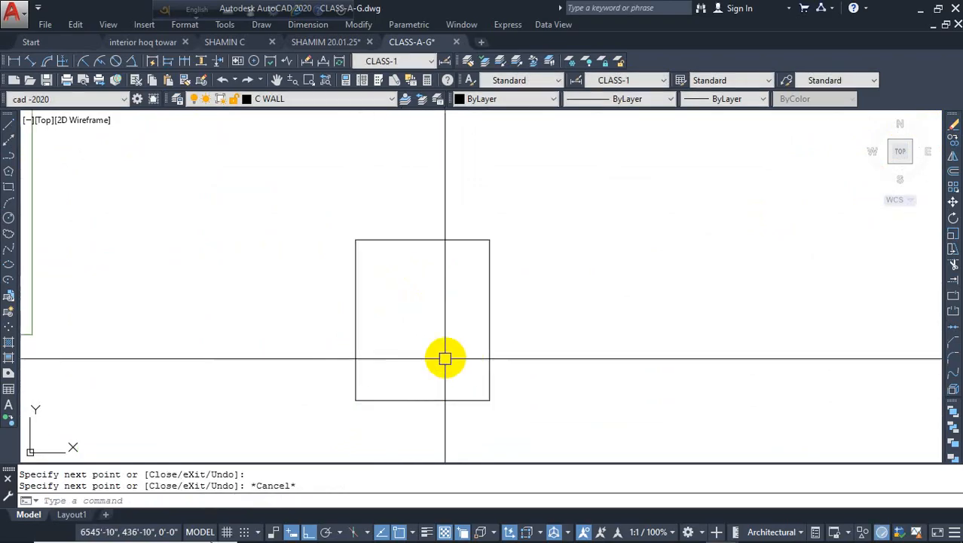
middle_click_drag(441, 358, 490, 347)
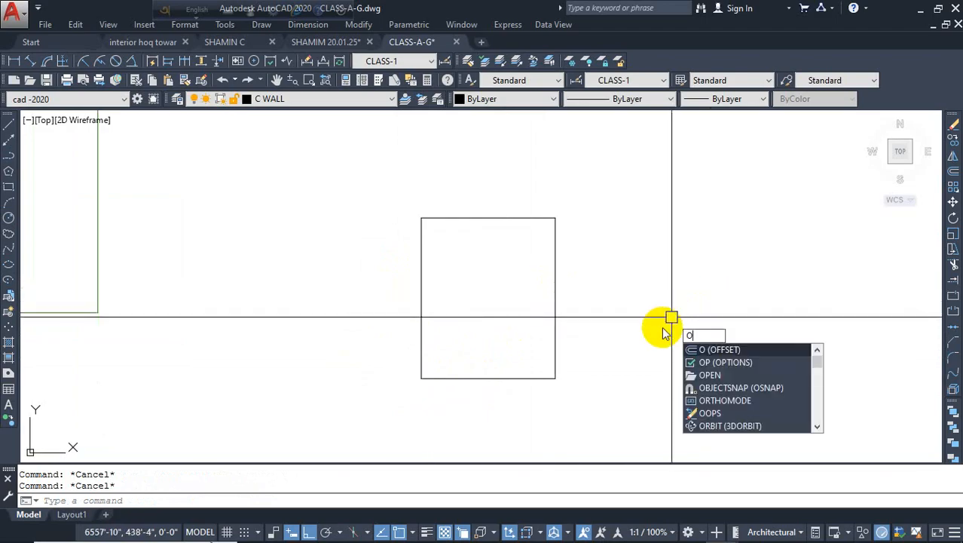
key("Return")
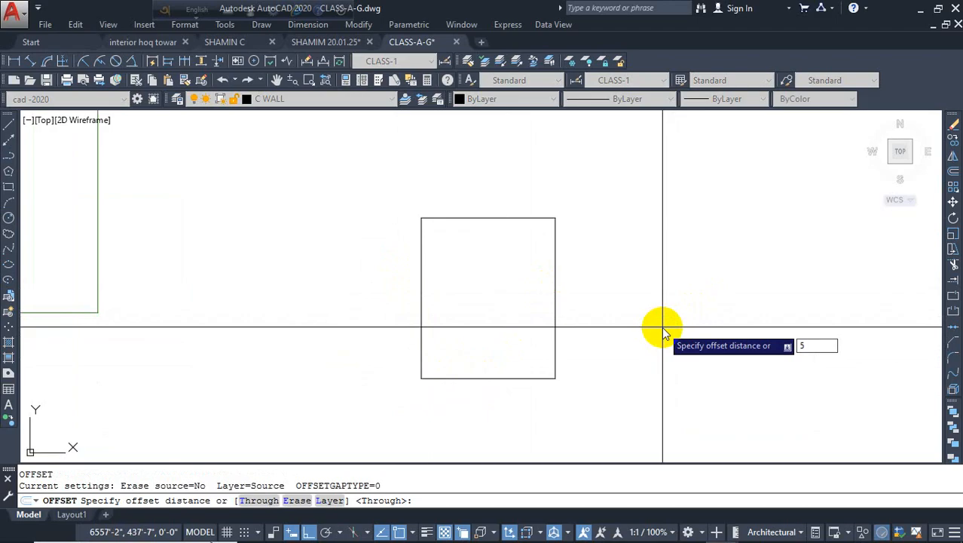
key("Return")
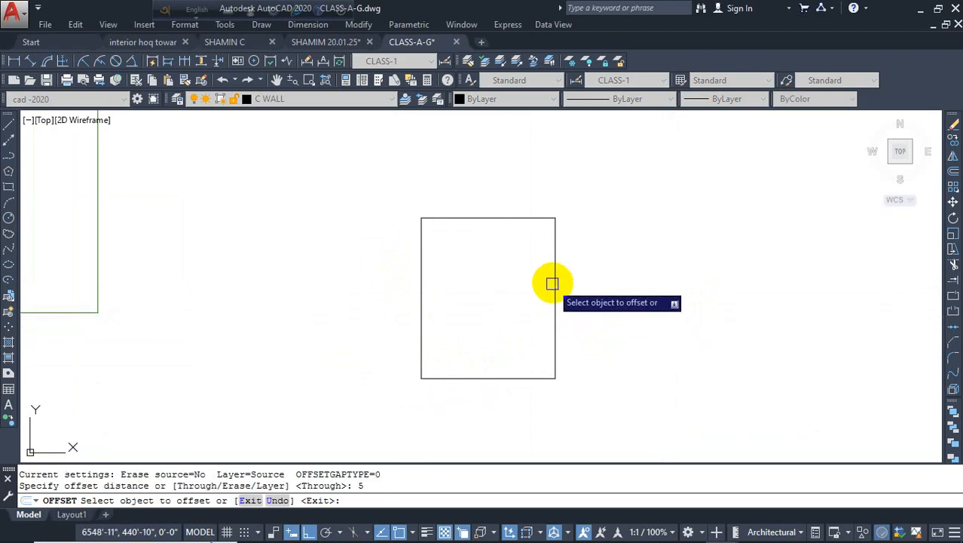
key("Escape")
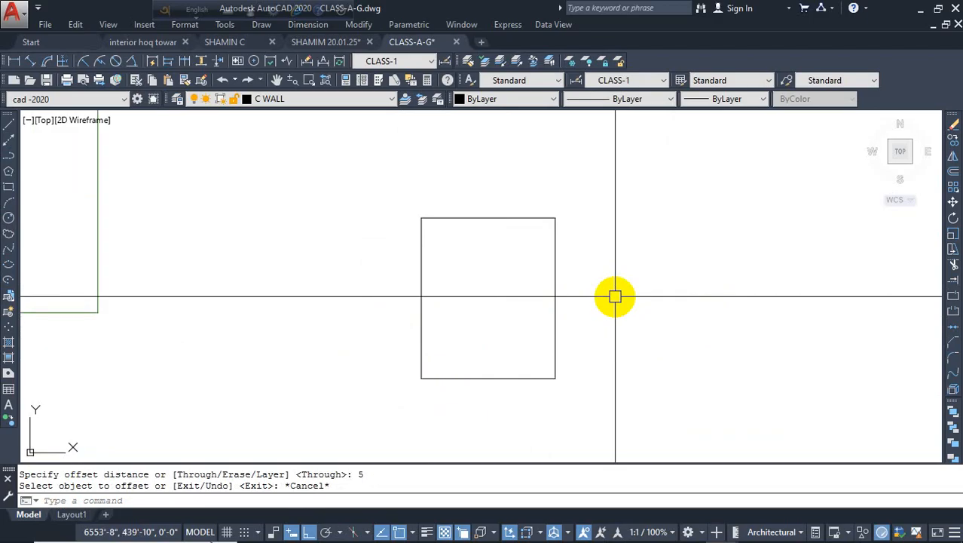
Step: Offset all four sides of the 10' by 12' rectangle outward by 5 inches
key("Return")
key("Return")
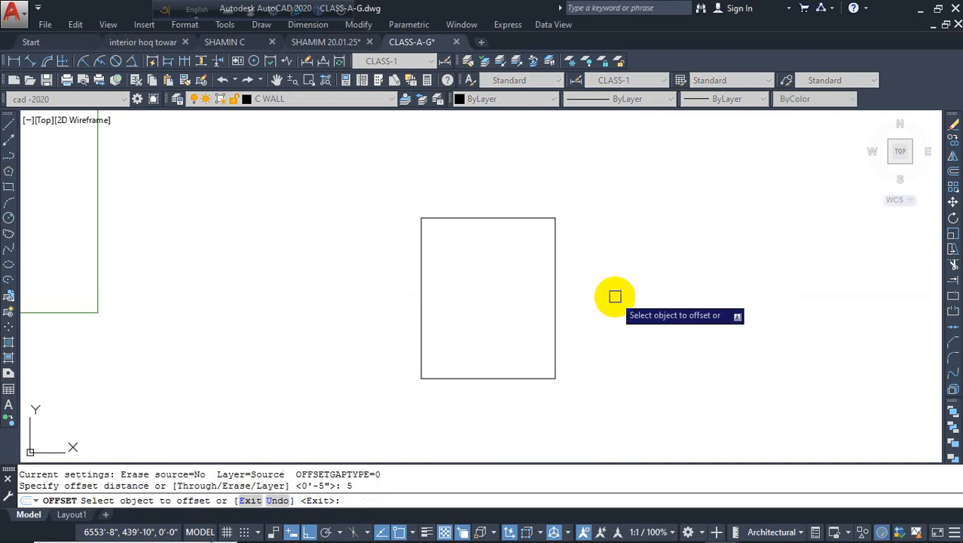
left_click(557, 289)
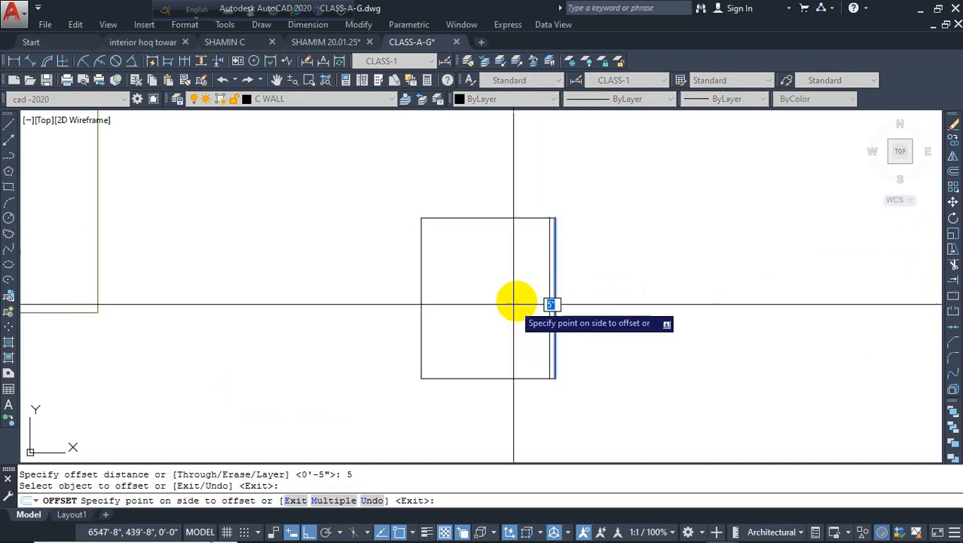
scroll(561, 275, "up", 4)
scroll(663, 289, "down", 3)
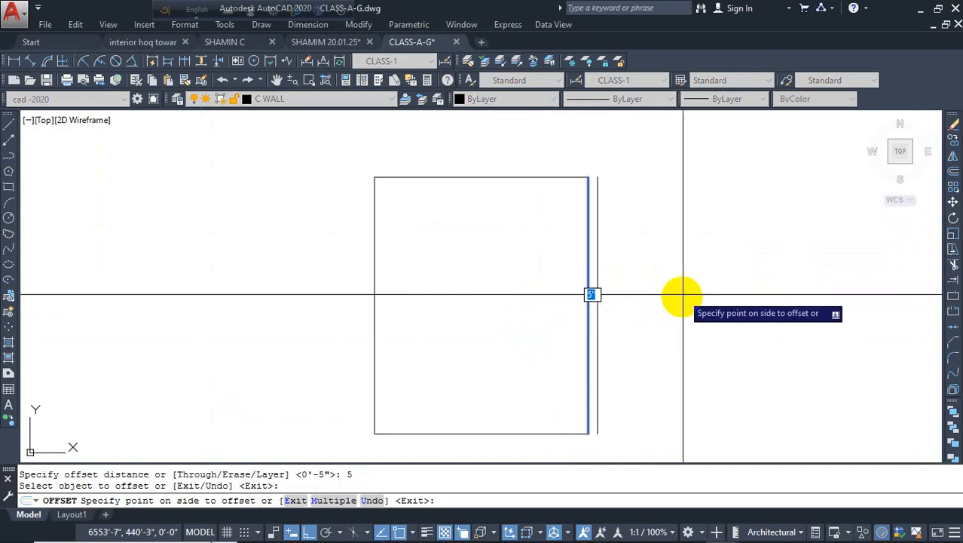
left_click(679, 301)
left_click(498, 179)
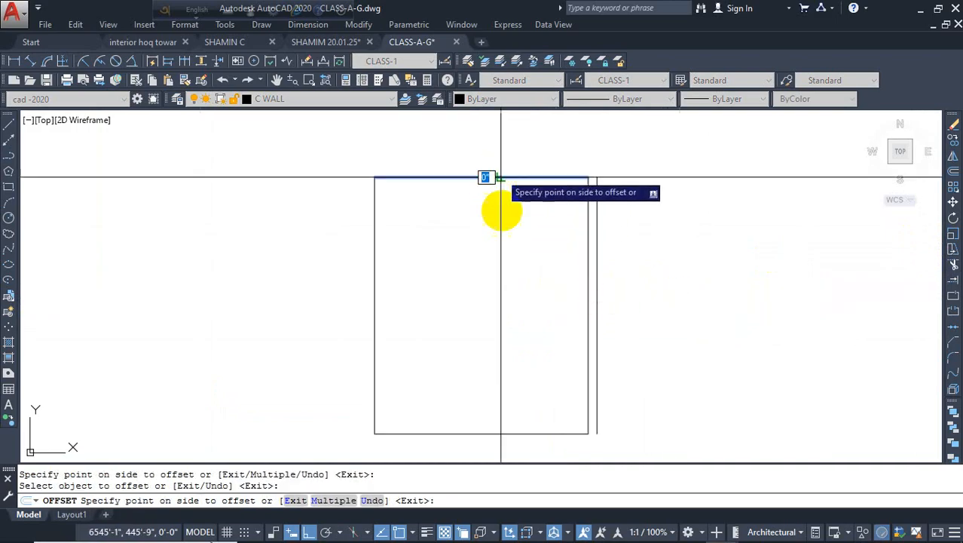
left_click(493, 133)
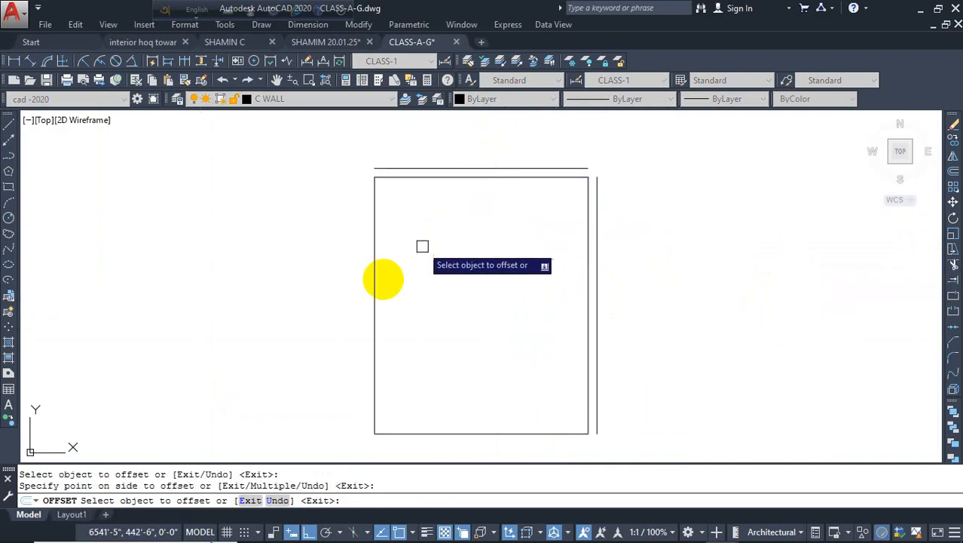
left_click(368, 310)
left_click(312, 338)
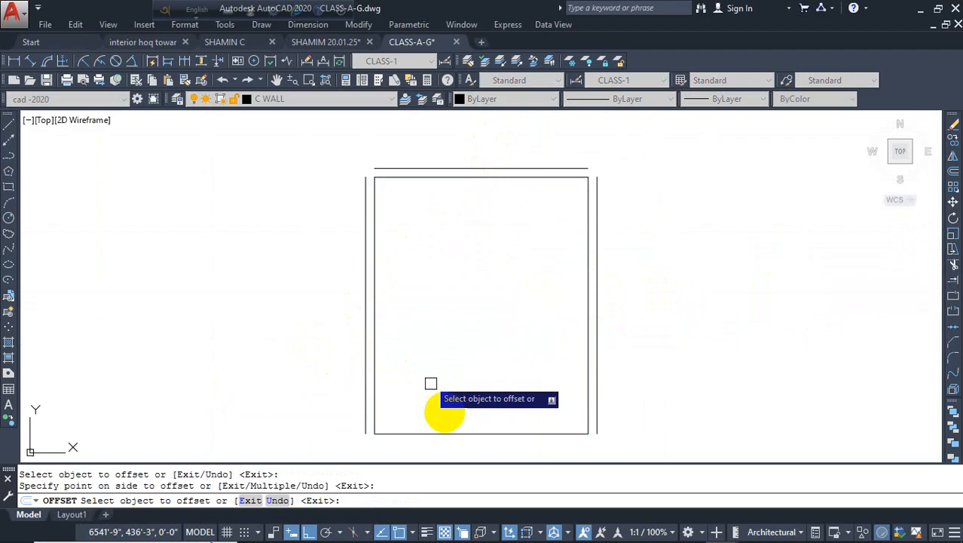
left_click(455, 436)
left_click(482, 452)
key("Escape")
Step: Fillet the outer bottom and right offset lines with zero radius to close the lower-right wall corner
middle_click_drag(643, 374, 620, 322)
key("Escape")
scroll(595, 386, "up", 2)
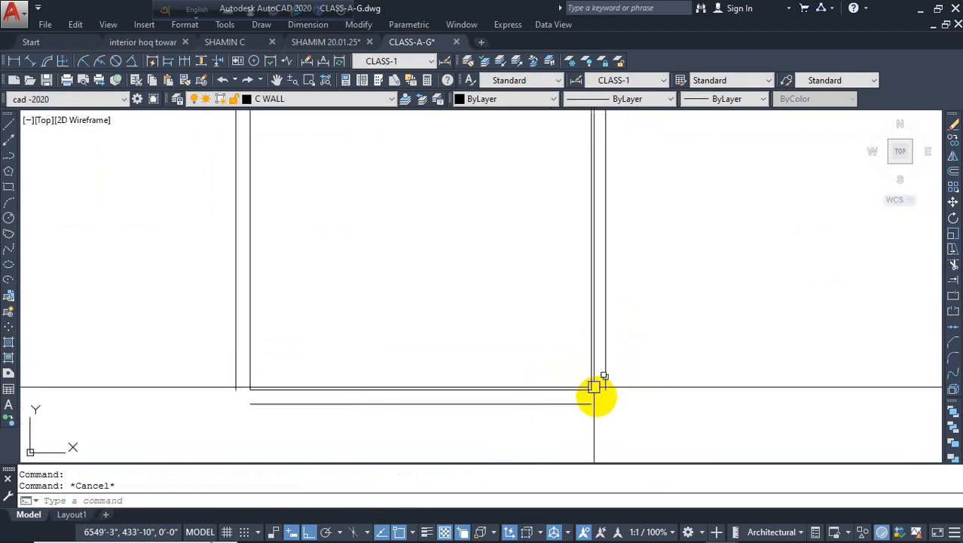
scroll(616, 412, "down", 2)
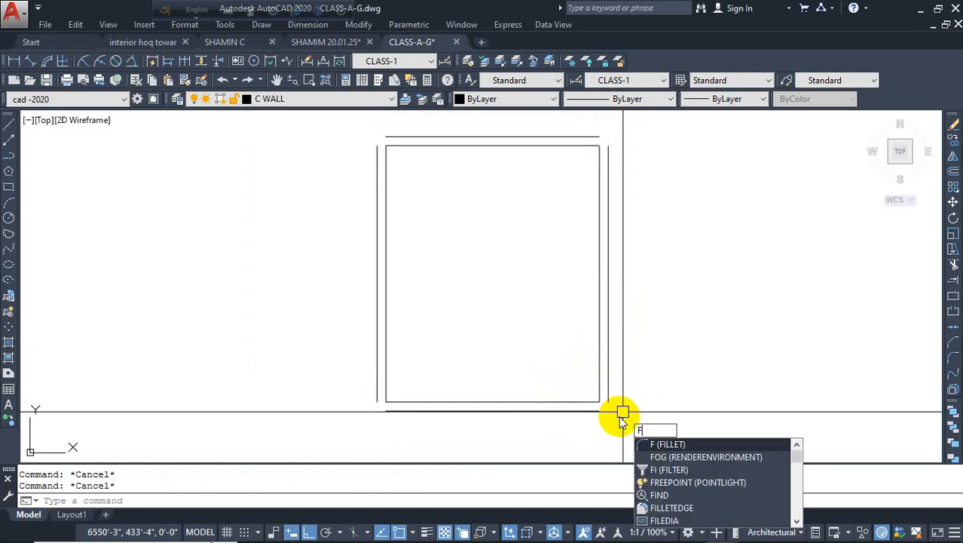
key("Return")
left_click(588, 412)
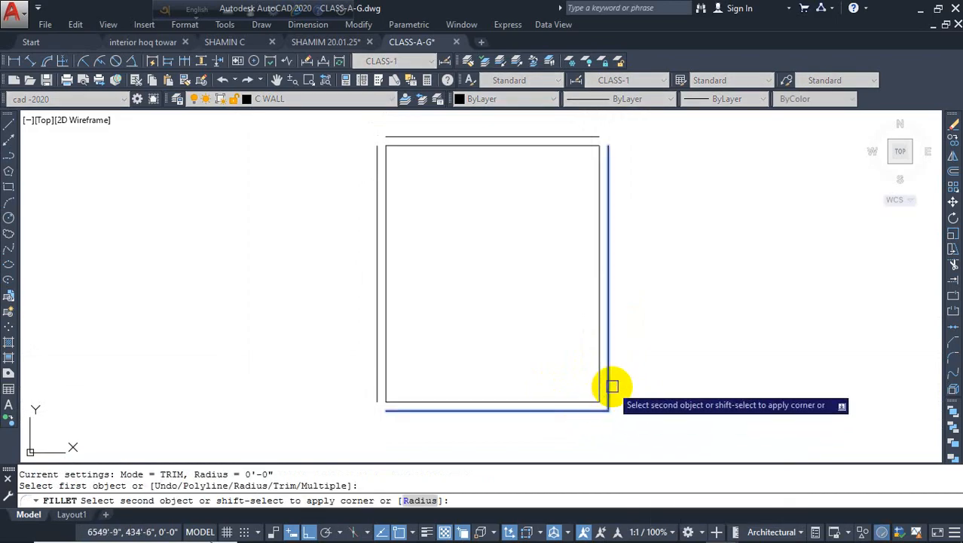
left_click(612, 385)
key("Return")
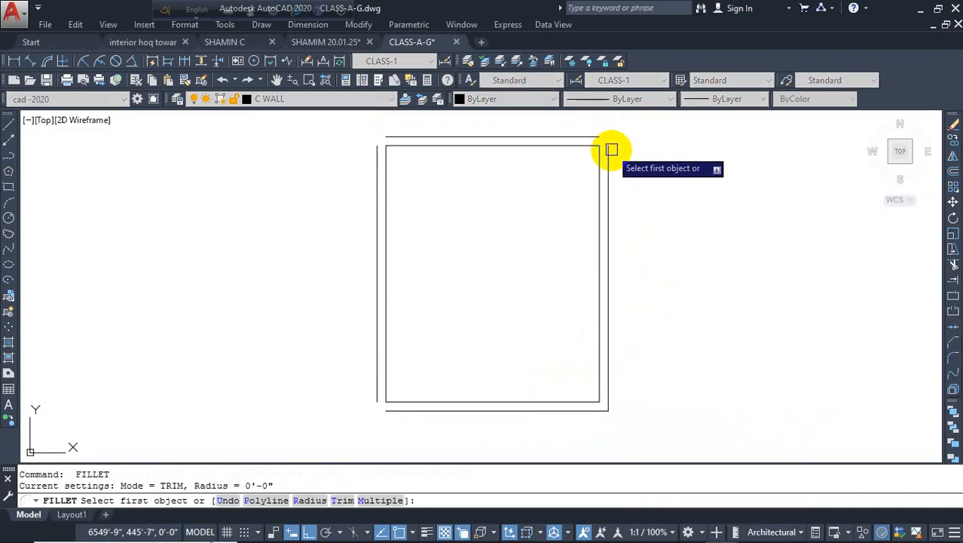
key("Escape")
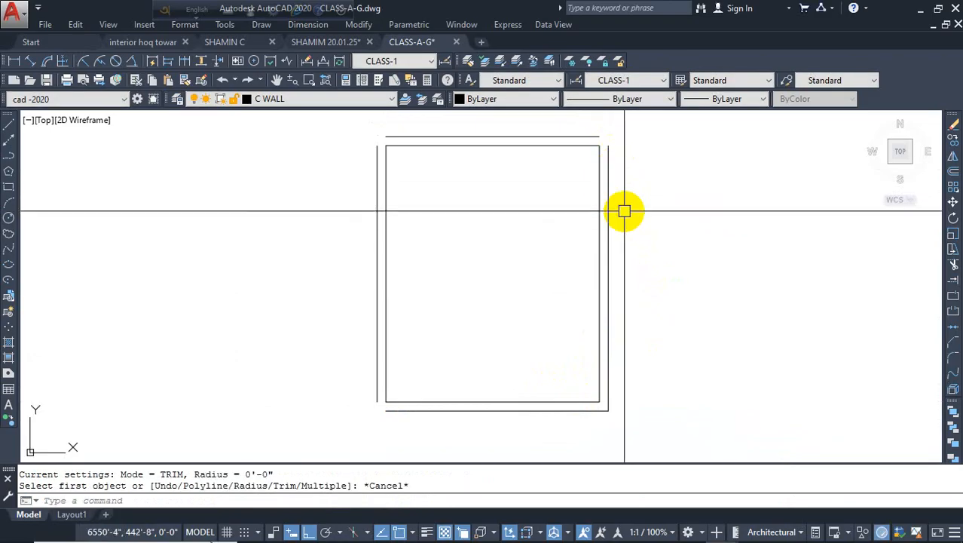
Step: Fillet the three remaining outer wall corners with zero radius: upper right, upper left and lower left
key("Return")
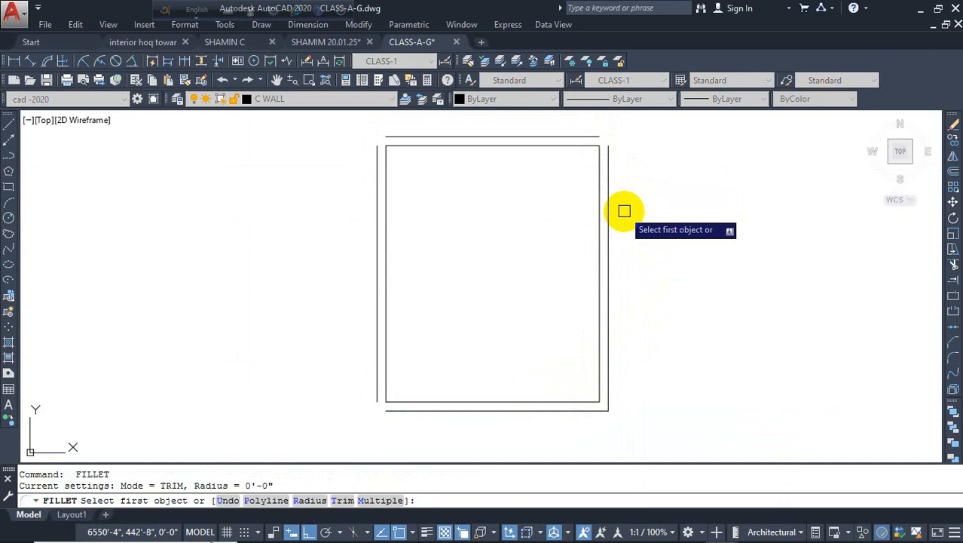
left_click(610, 161)
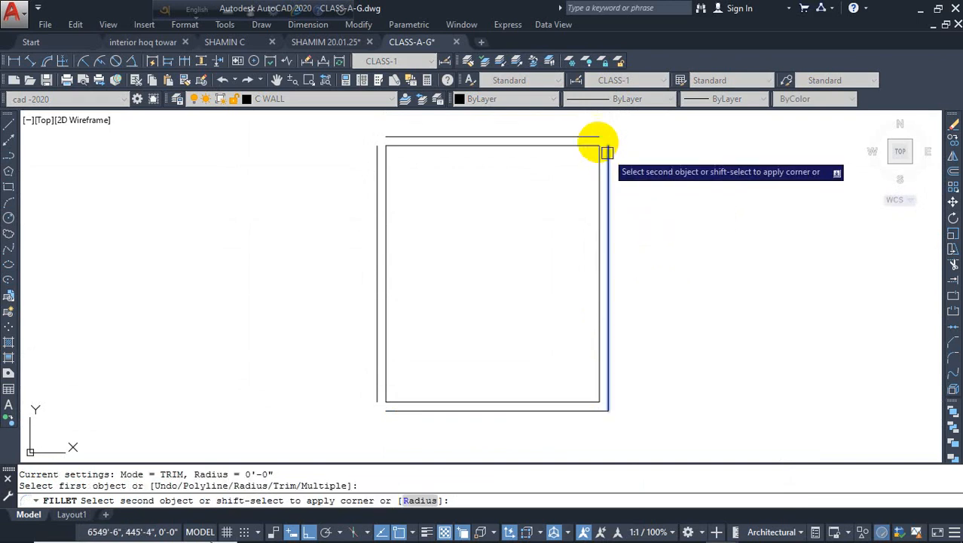
left_click(578, 131)
key("Return")
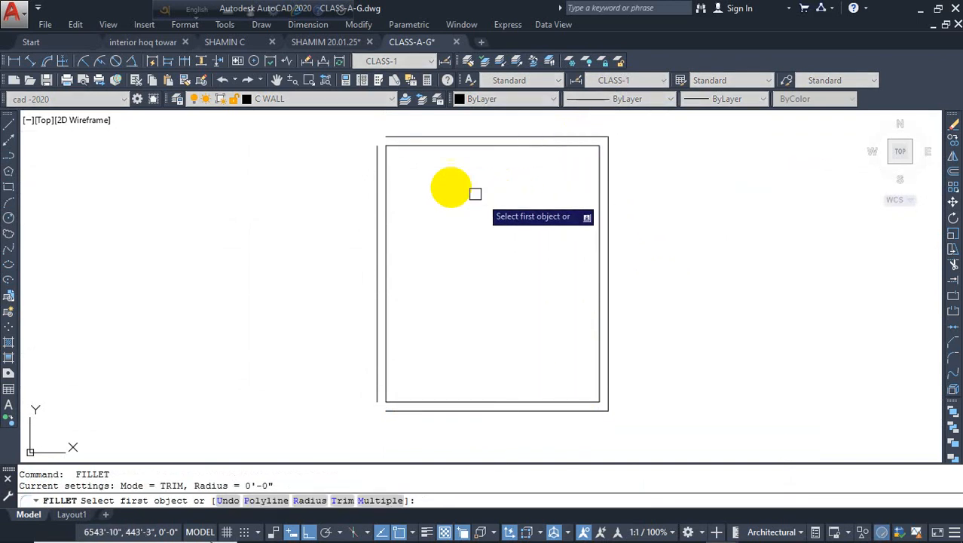
left_click(377, 159)
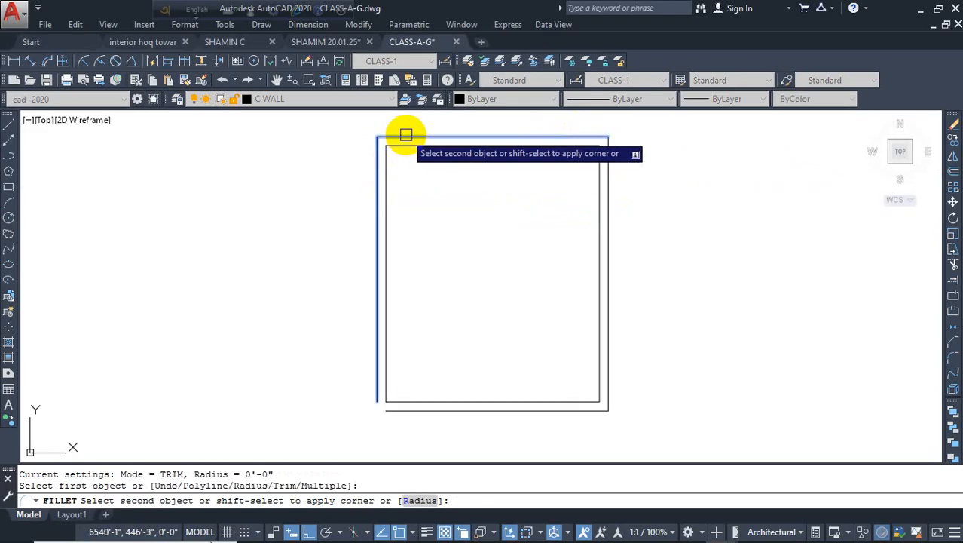
left_click(405, 136)
key("Return")
left_click(377, 391)
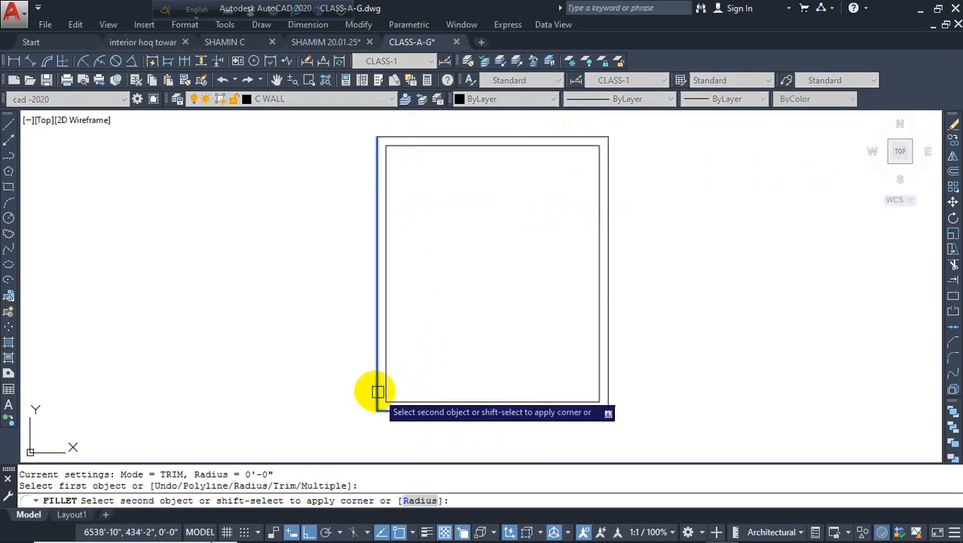
key("Escape")
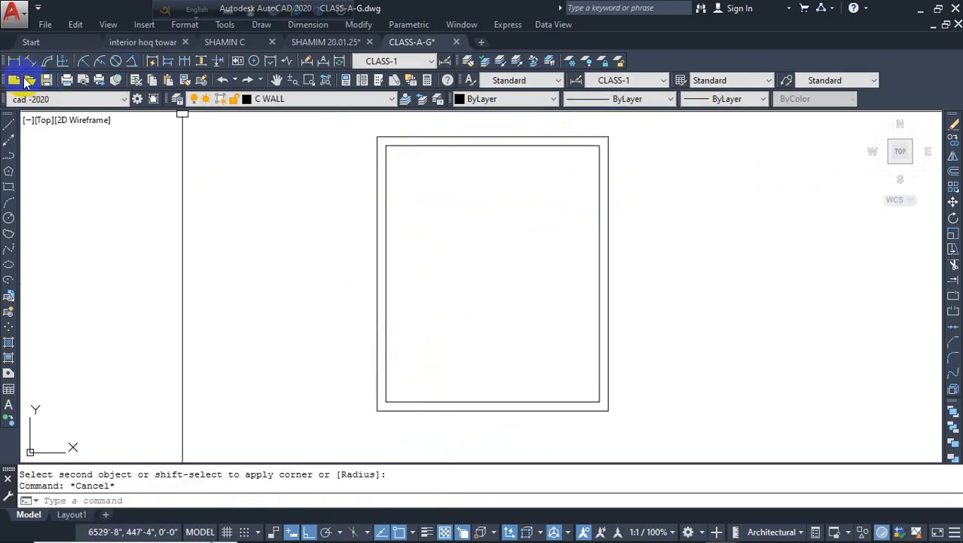
Step: Add linear dimensions inside the room for its clear width between the side walls and its clear height
left_click(13, 63)
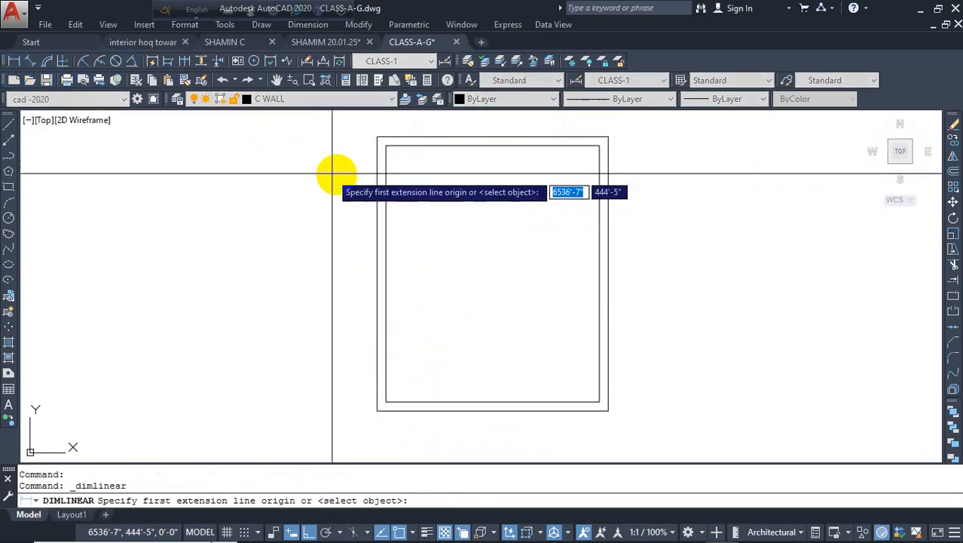
left_click(386, 216)
left_click(599, 216)
left_click(561, 202)
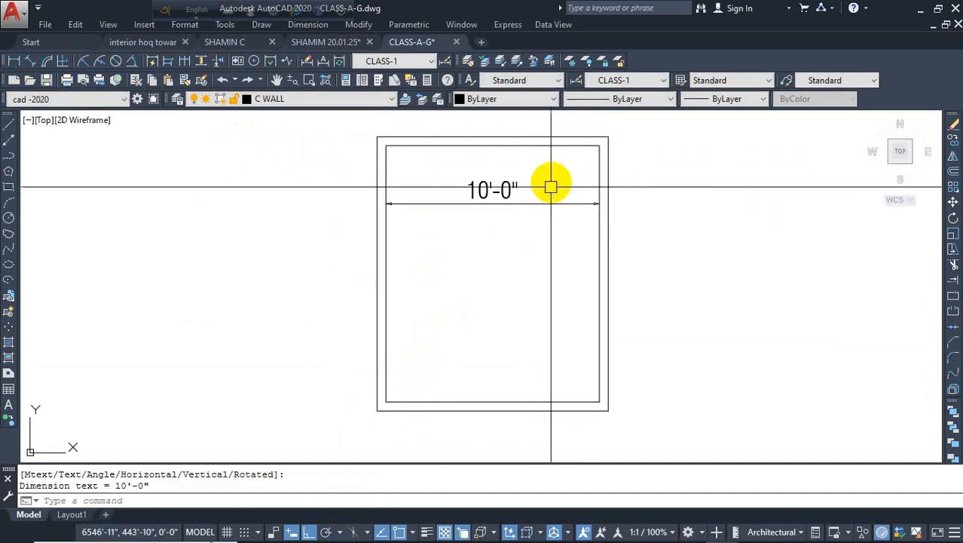
key("Return")
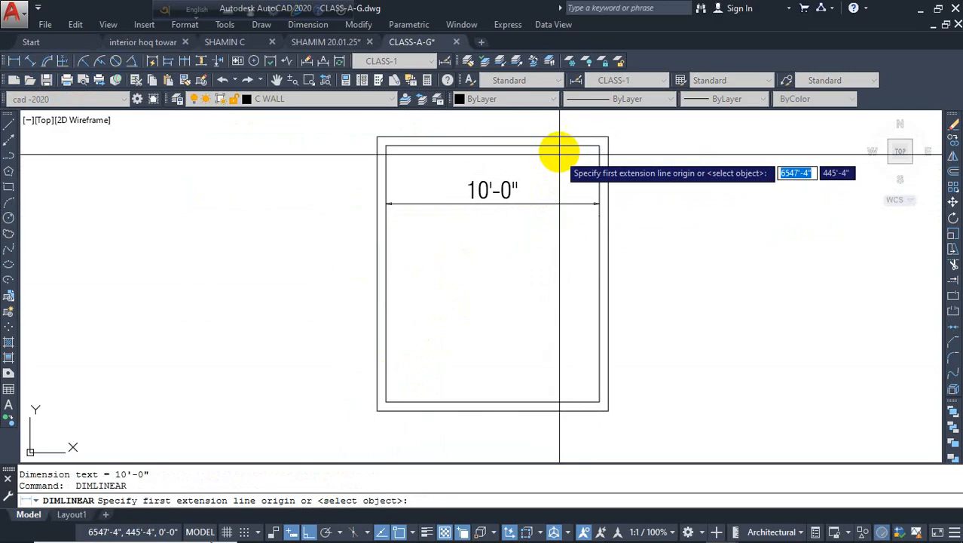
left_click(560, 150)
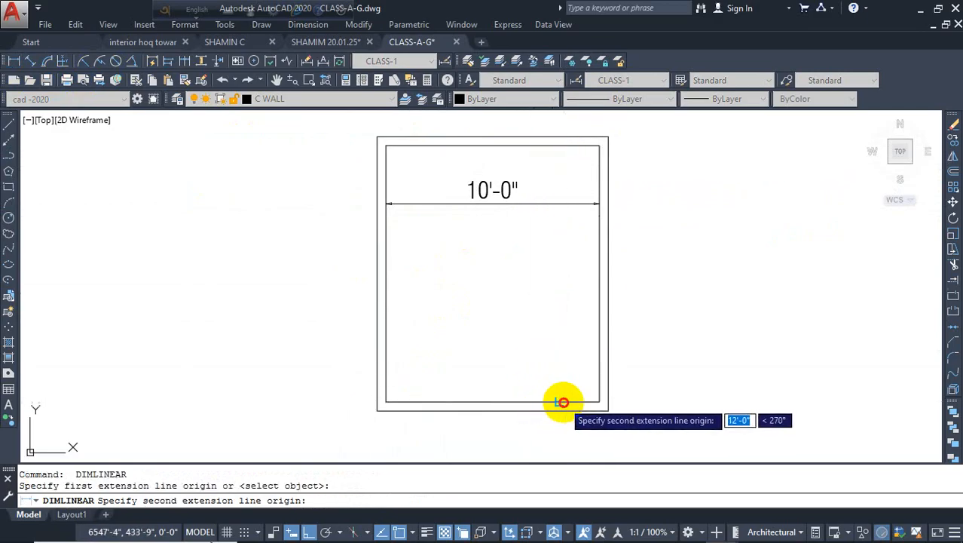
left_click(559, 401)
left_click(556, 363)
key("Escape")
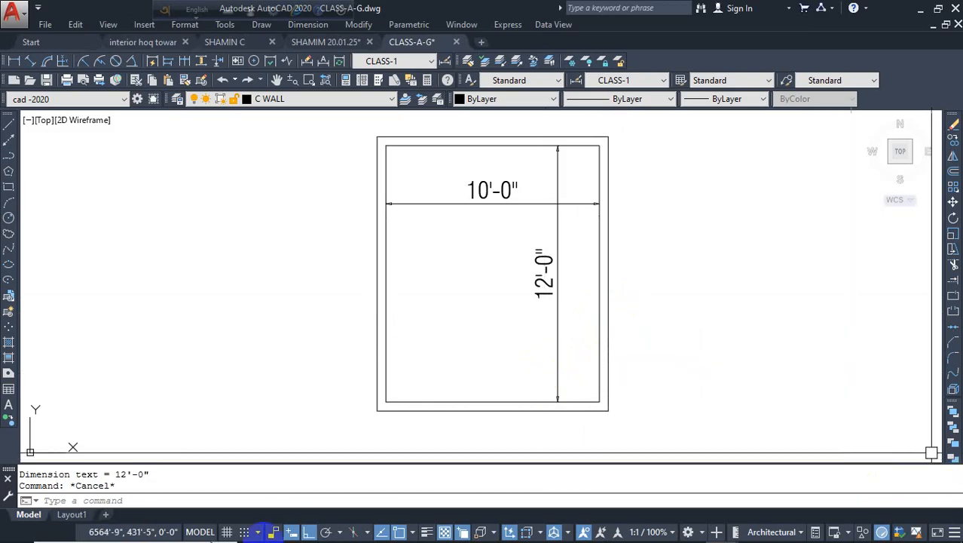
key("Escape")
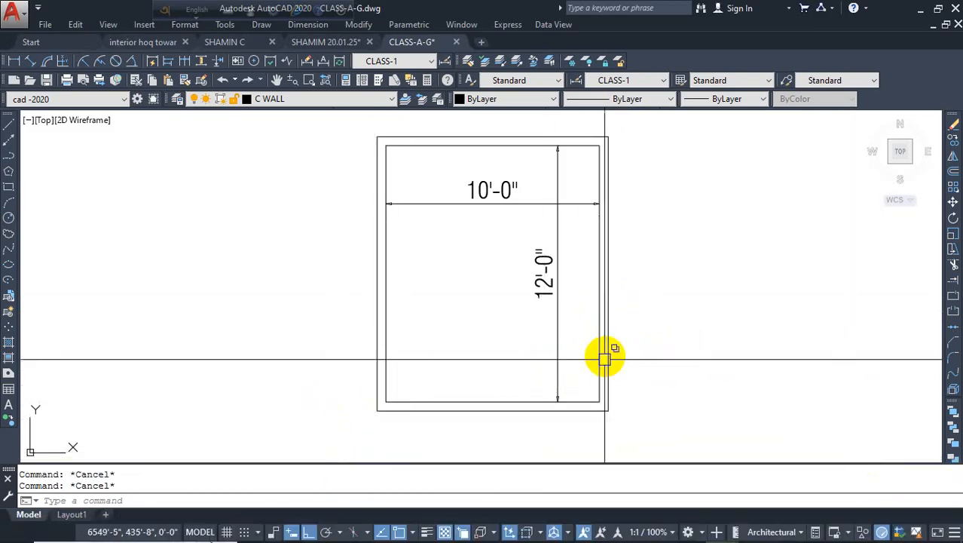
Step: Add linear dimensions for the thickness of the room's right and bottom walls
scroll(603, 359, "up", 4)
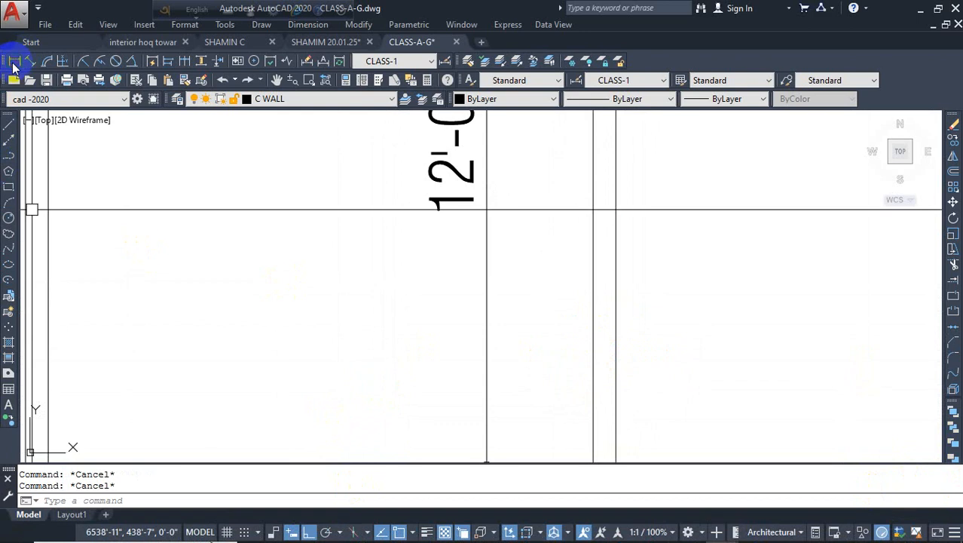
left_click(13, 62)
left_click(608, 367)
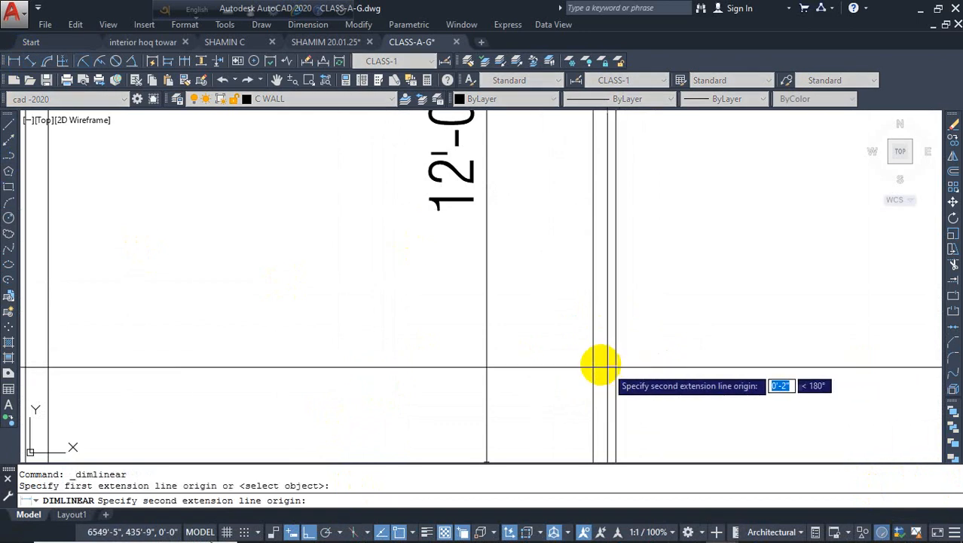
left_click(593, 366)
left_click(593, 395)
scroll(637, 333, "down", 4)
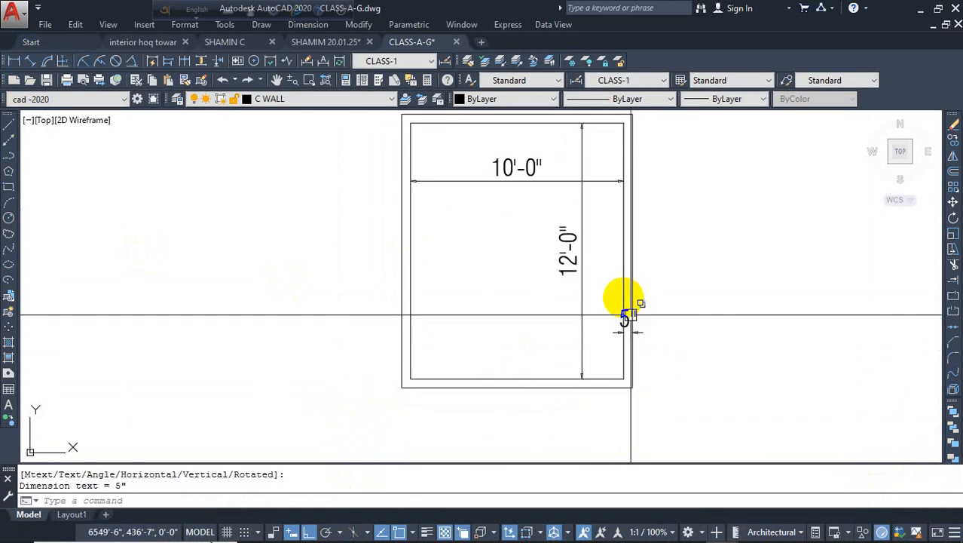
middle_click_drag(631, 314, 616, 345)
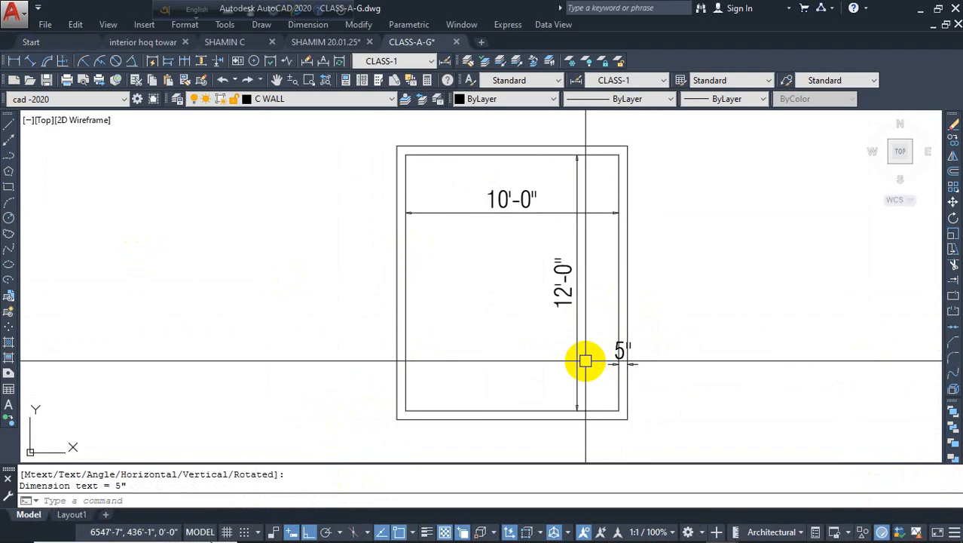
key("Return")
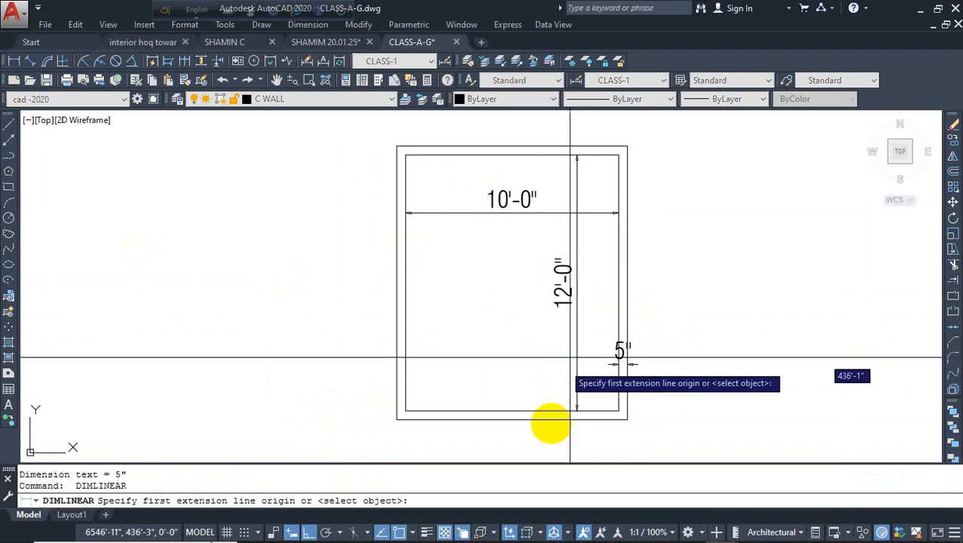
left_click(501, 411)
left_click(499, 419)
left_click(499, 447)
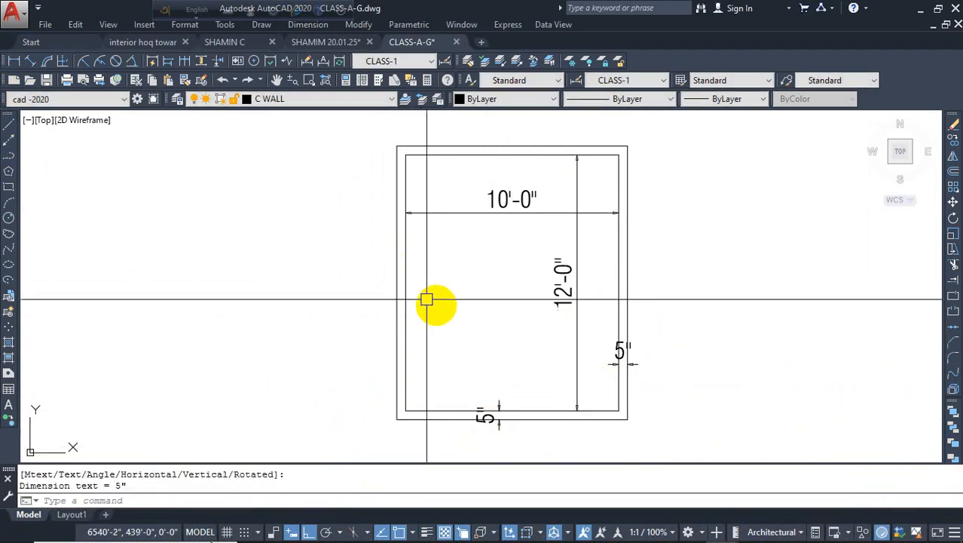
Step: Add linear dimensions for the thickness of the room's left and top walls
key("Return")
left_click(397, 294)
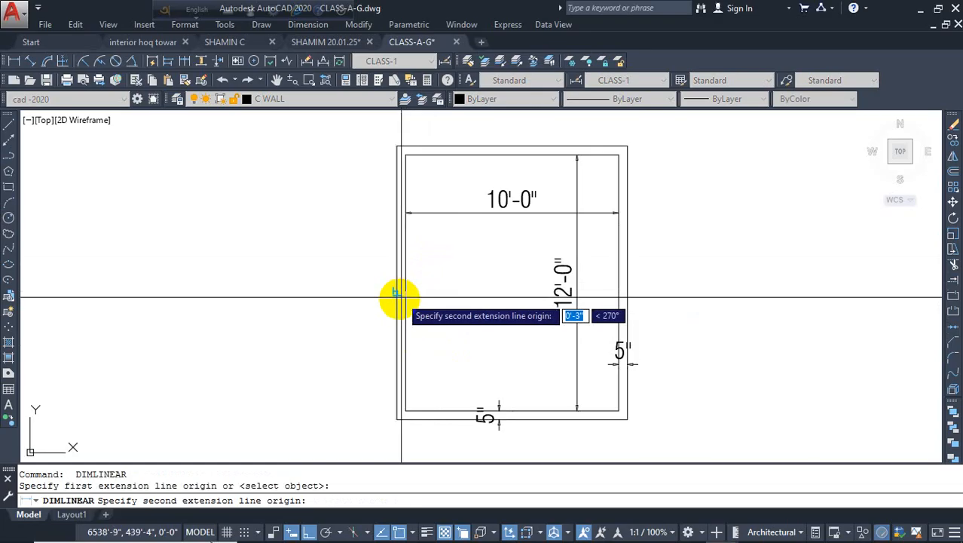
left_click(406, 300)
left_click(432, 270)
key("Return")
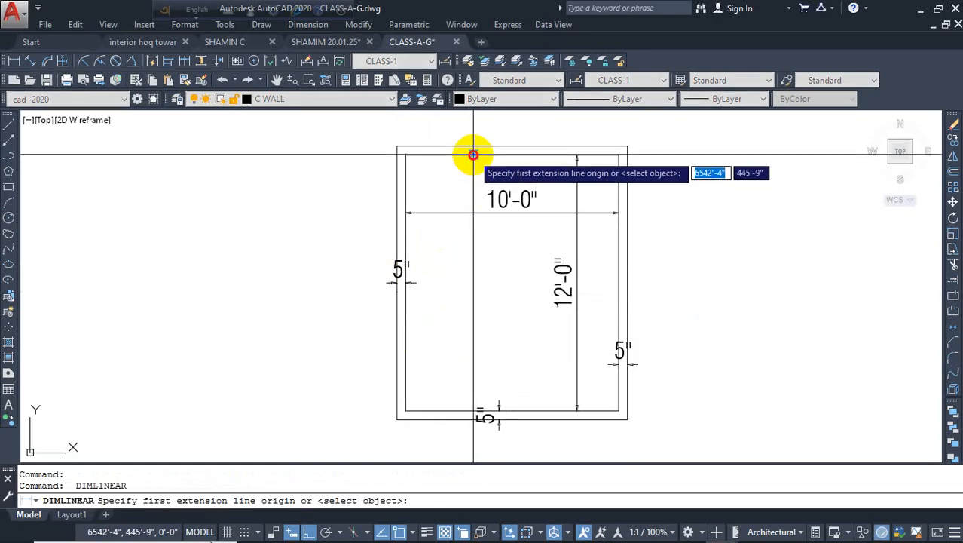
left_click(473, 155)
left_click(473, 145)
left_click(500, 134)
key("Escape")
scroll(430, 276, "down", 2)
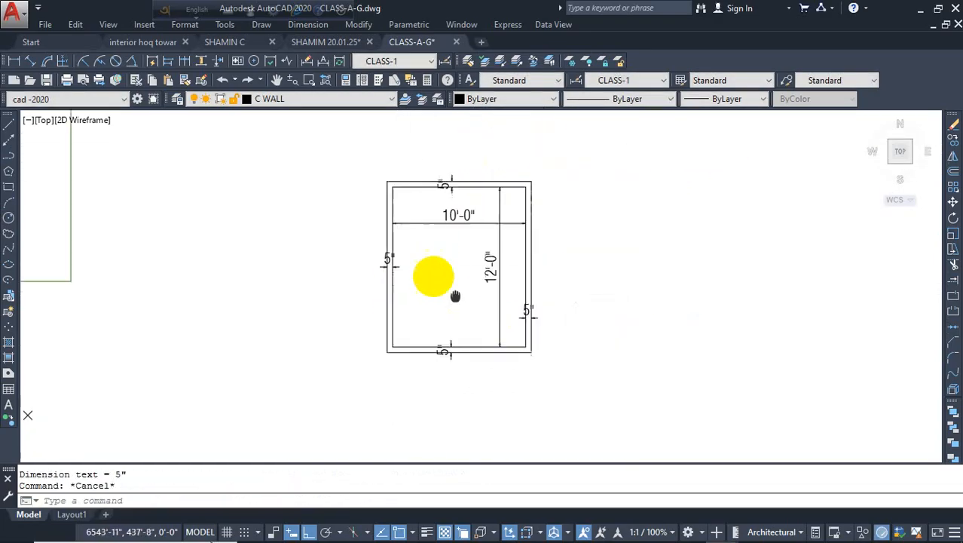
middle_click_drag(398, 286, 393, 312)
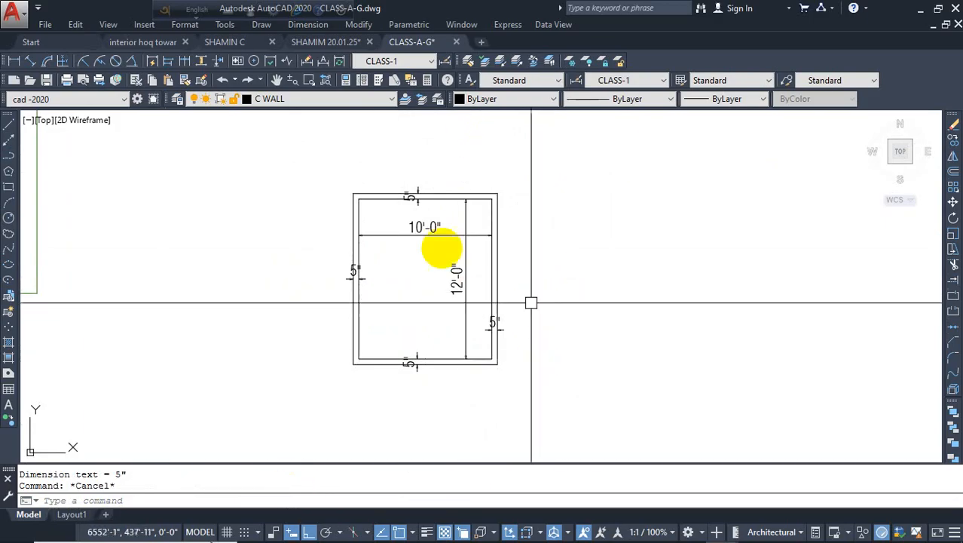
Step: Save the drawing under the new file name CLSSS on the Desktop
left_click(12, 15)
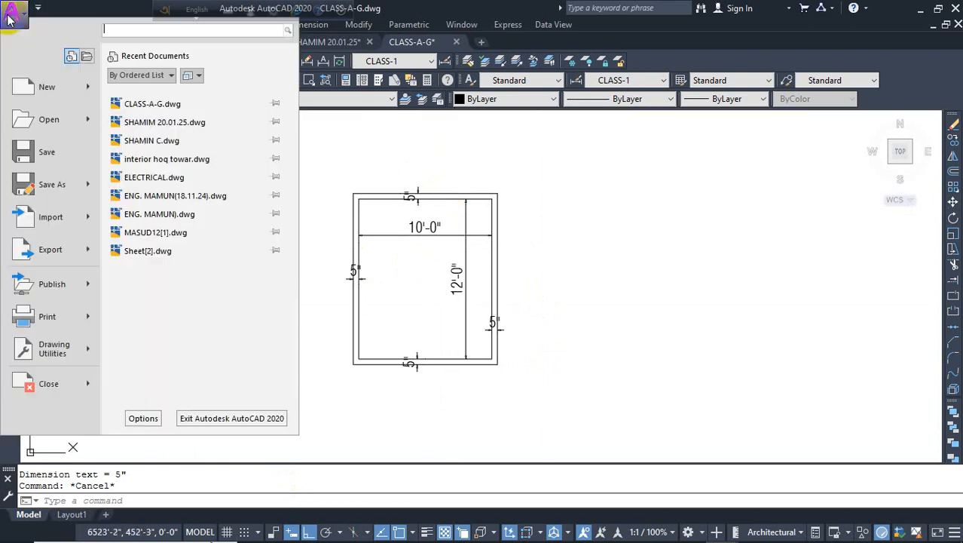
left_click(59, 185)
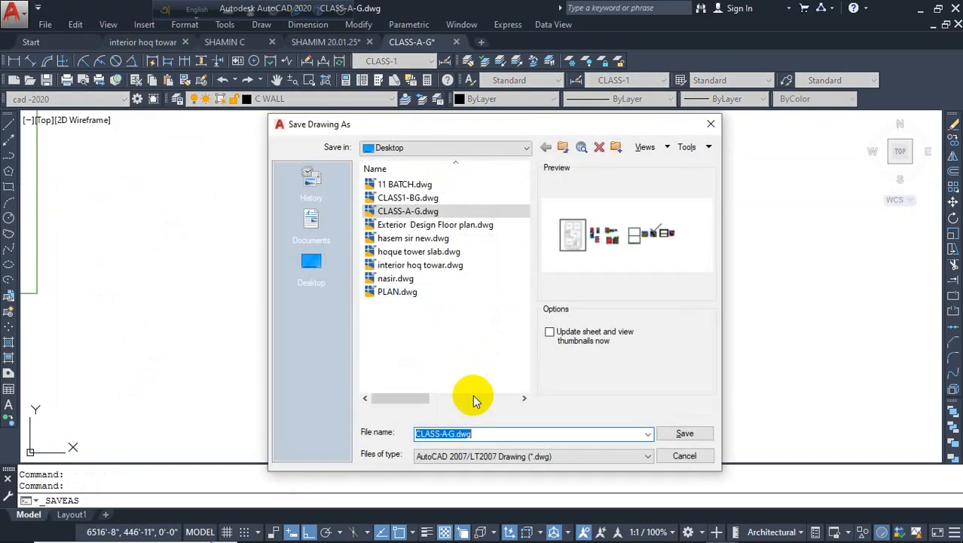
double_click(486, 438)
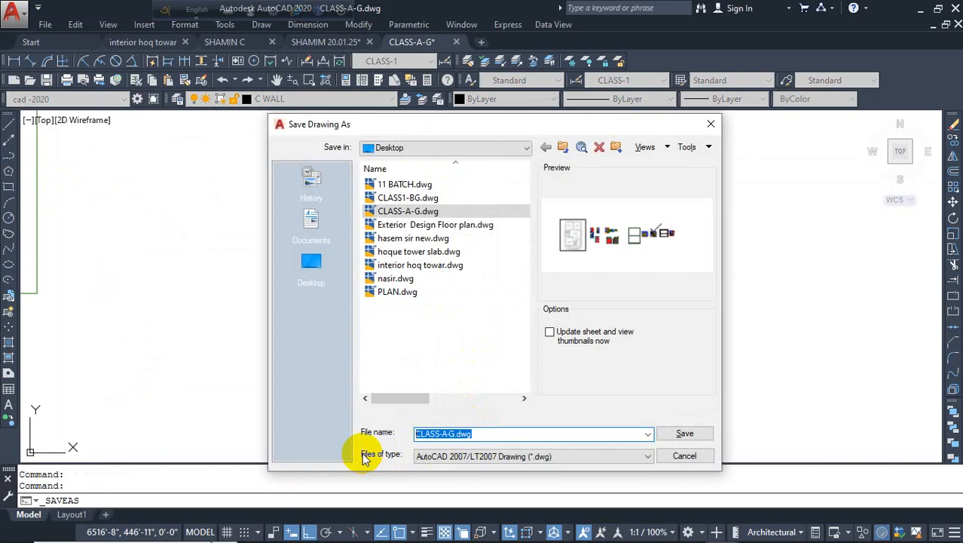
type("CLSSS")
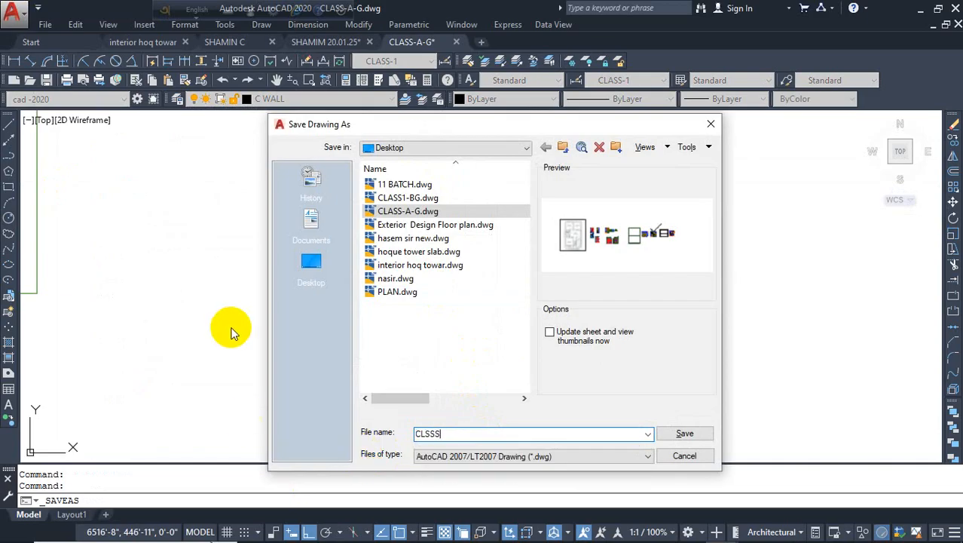
left_click(313, 270)
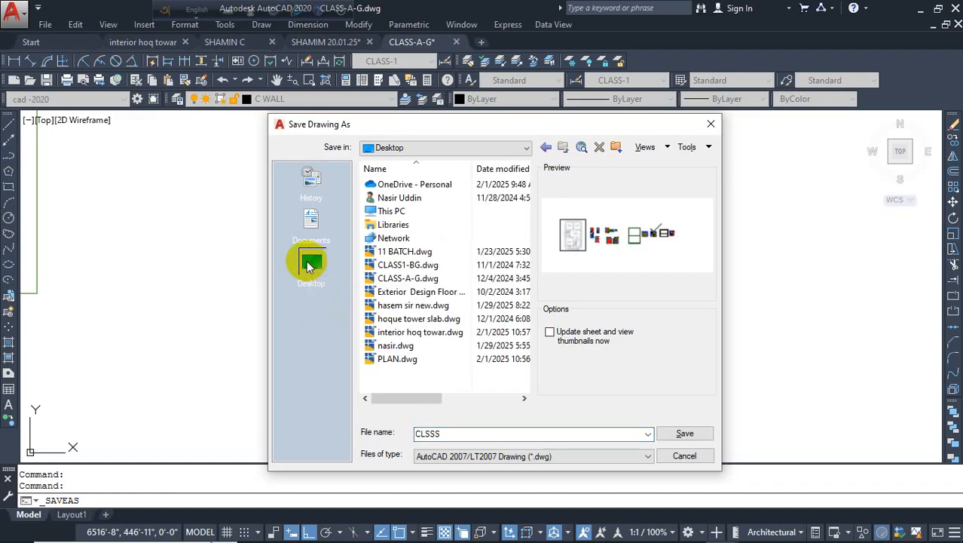
left_click(687, 432)
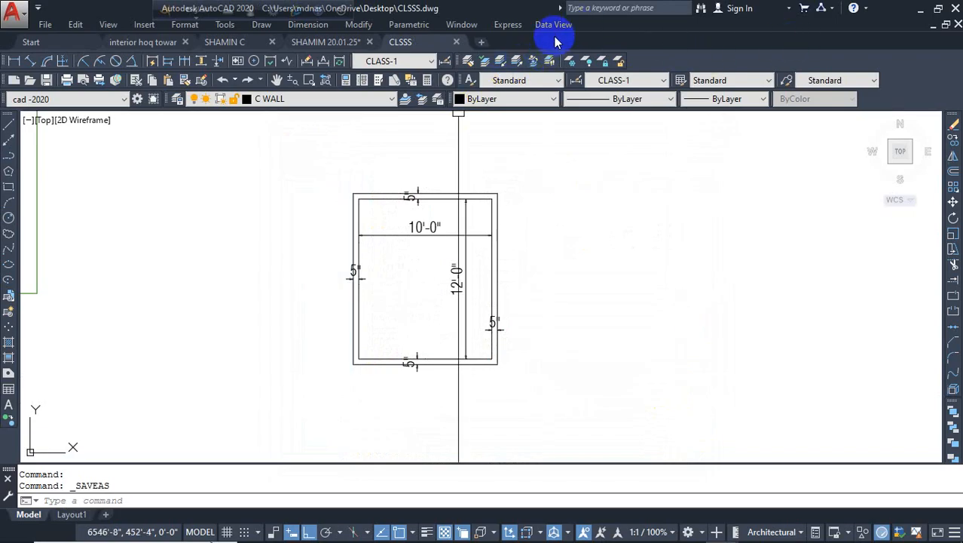
Step: Try to open CLSSS.dwg from the Desktop, declining read-only access and leaving the file selection
right_click(536, 39)
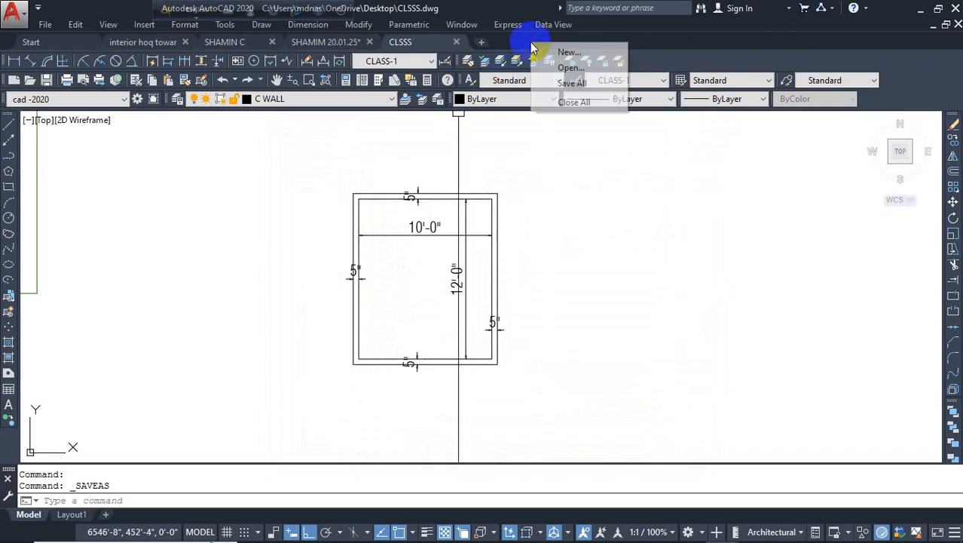
left_click(567, 70)
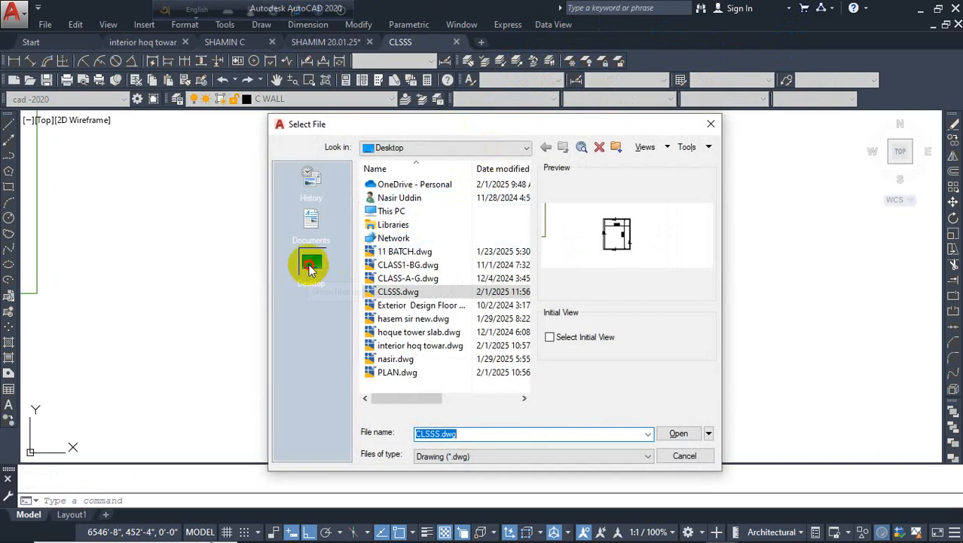
left_click(311, 268)
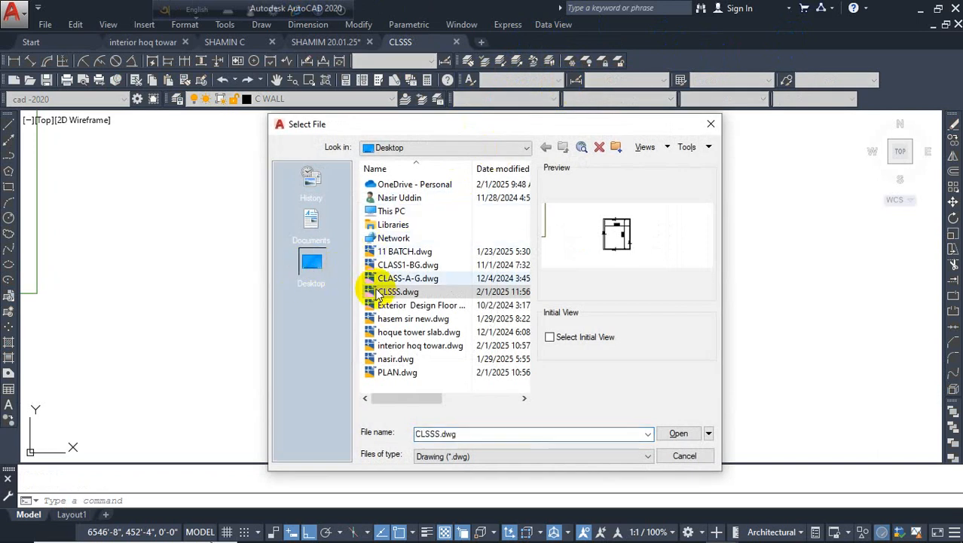
left_click(679, 433)
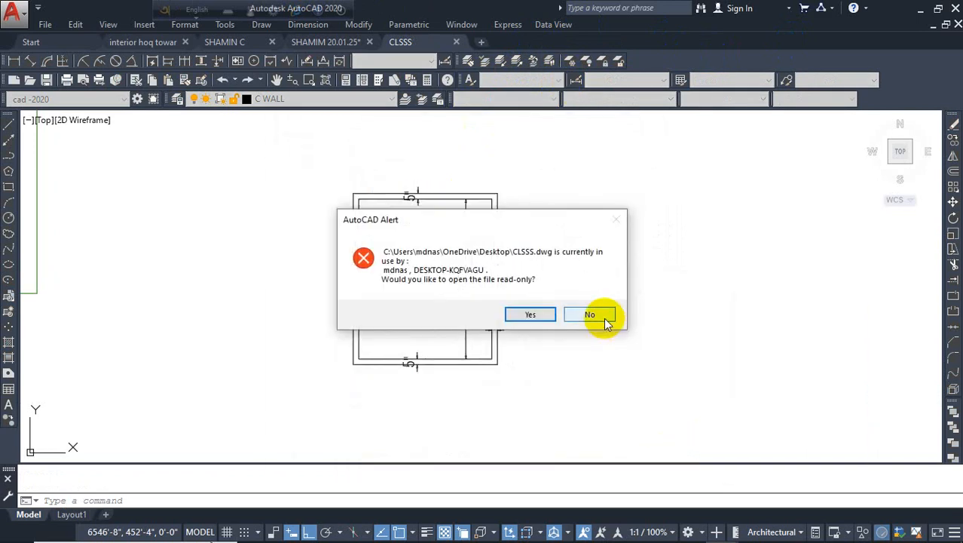
left_click(603, 317)
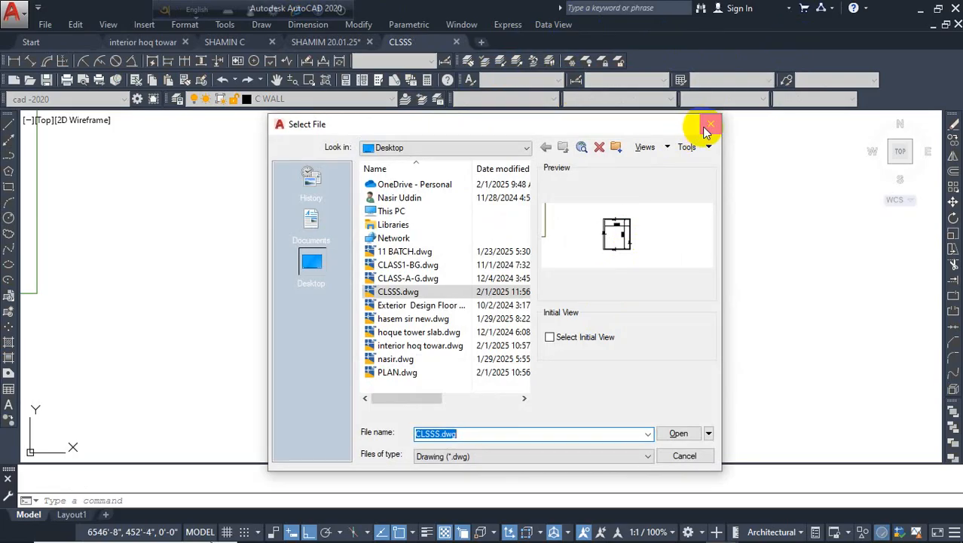
left_click(707, 126)
Step: Close the open drawings, cancelling the exit at the unsaved floor-plan drawing, and reopen CLSSS.dwg from the Desktop
left_click(955, 11)
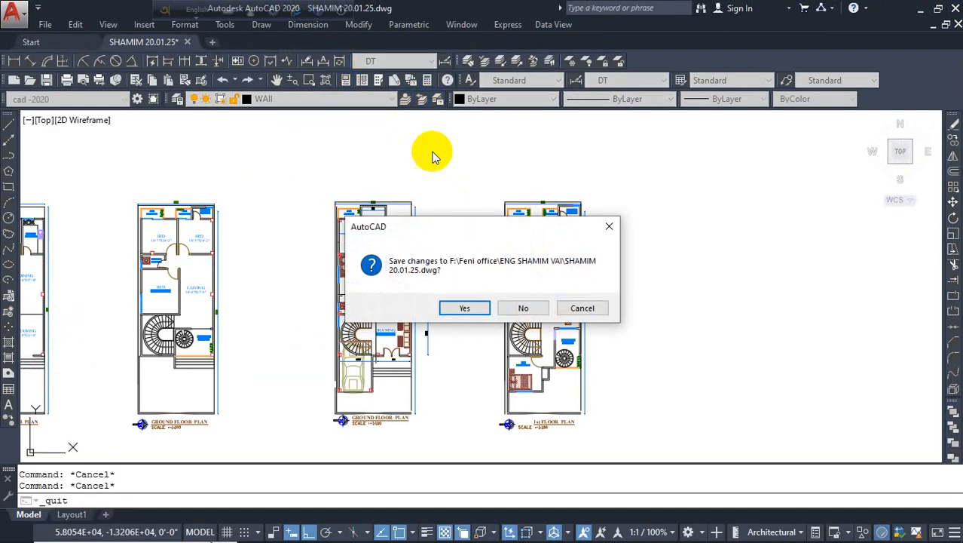
left_click(582, 308)
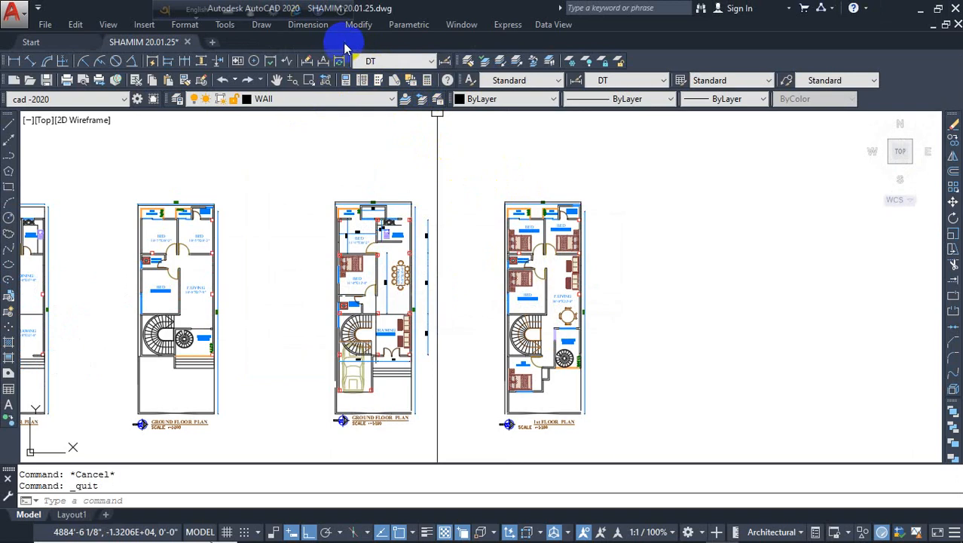
right_click(345, 45)
left_click(386, 70)
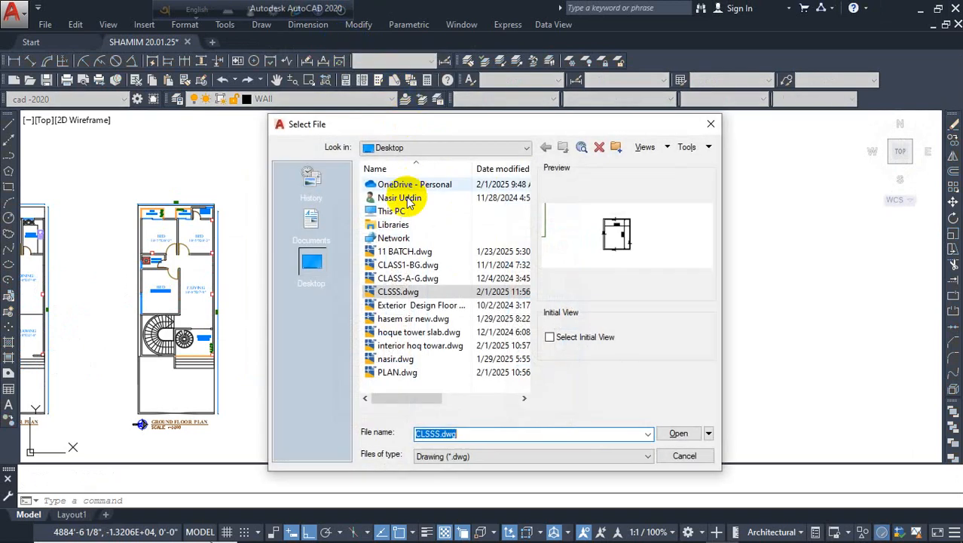
left_click(408, 291)
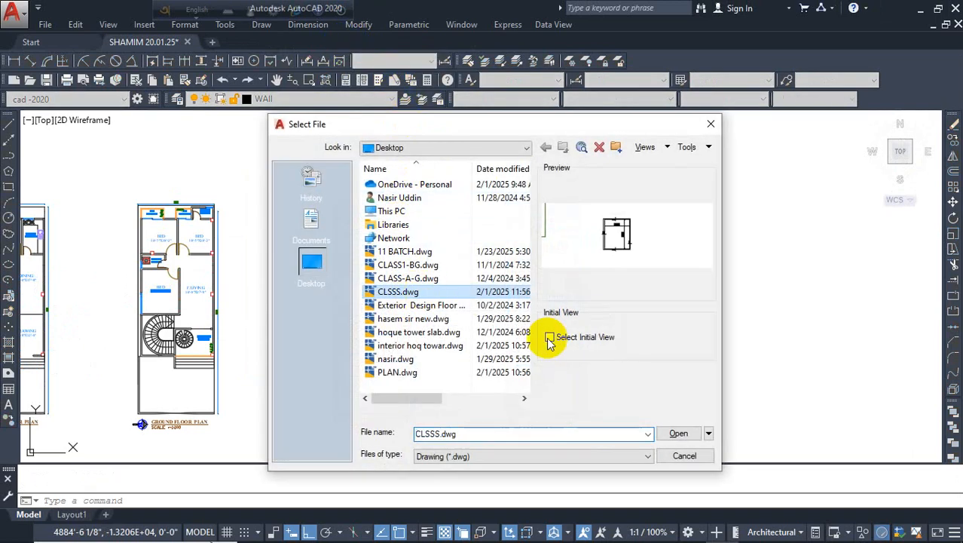
left_click(674, 435)
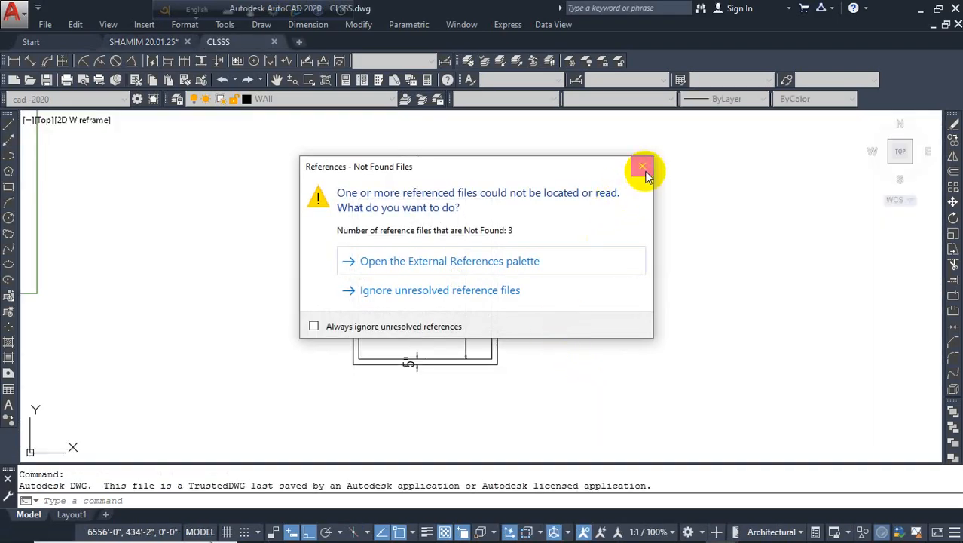
left_click(644, 169)
Step: View the other open floor-plan drawing and return to the CLSSS drawing
mouse_move(801, 518)
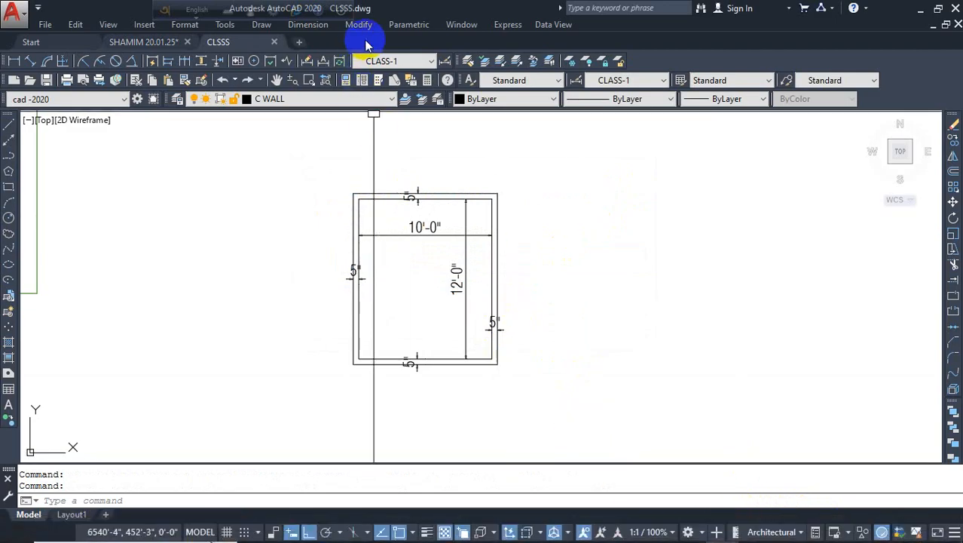
left_click(153, 43)
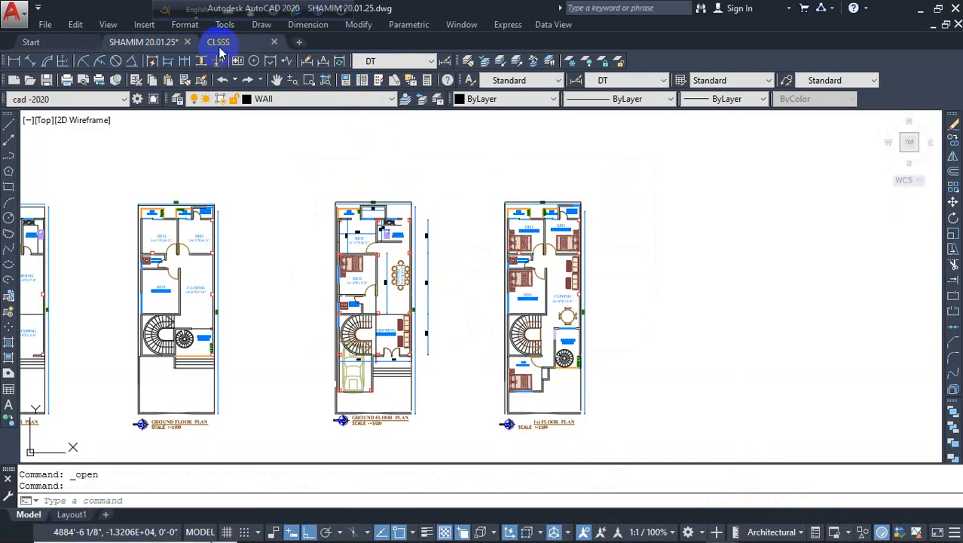
left_click(254, 48)
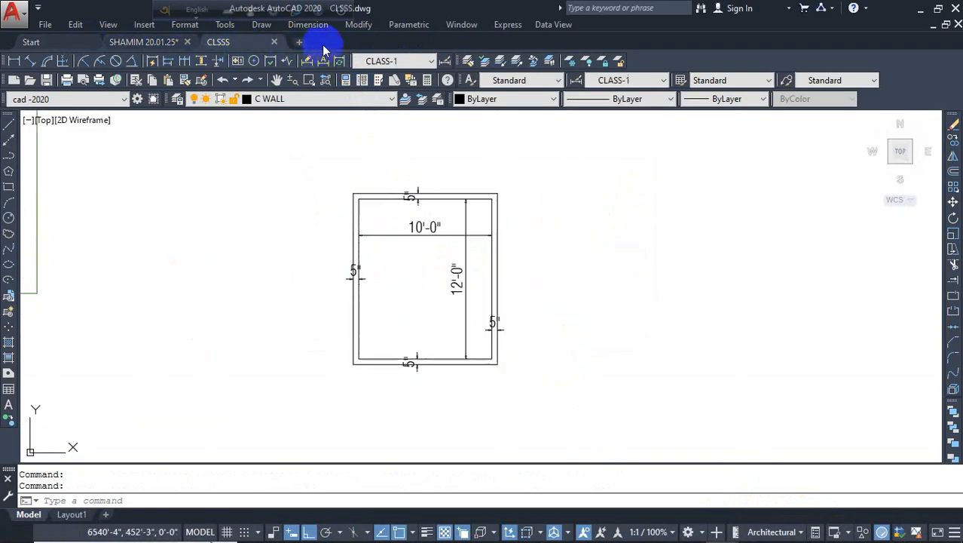
Step: Browse the drawing files on the Desktop, including CLASS-A-G.dwg and CLASS1-BG.dwg, and return to the room plan without opening any
left_click(509, 43)
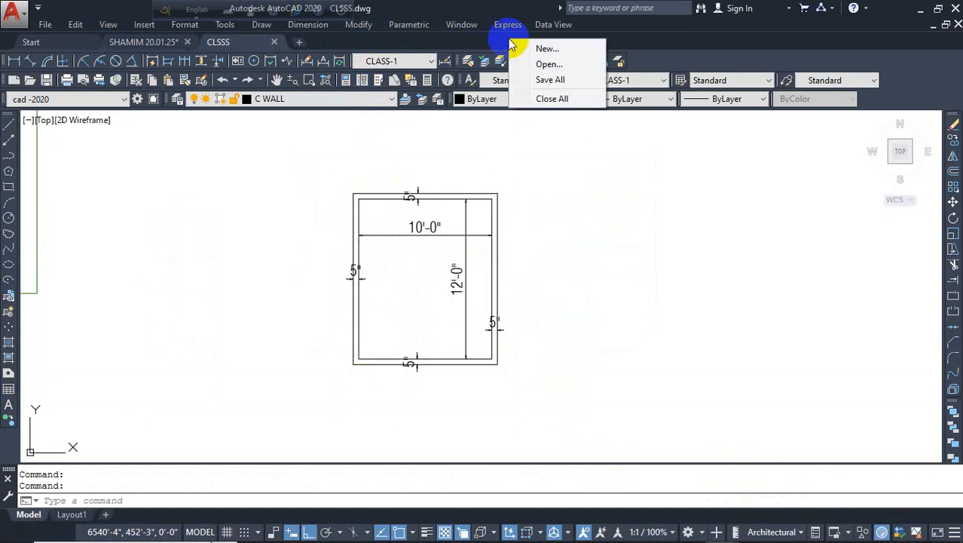
left_click(548, 64)
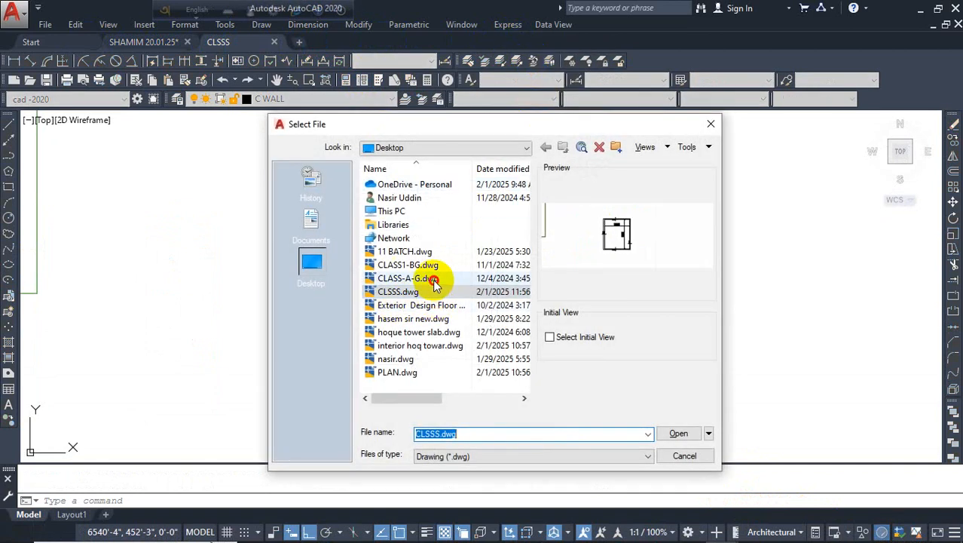
left_click(434, 280)
left_click(426, 265)
left_click(426, 359)
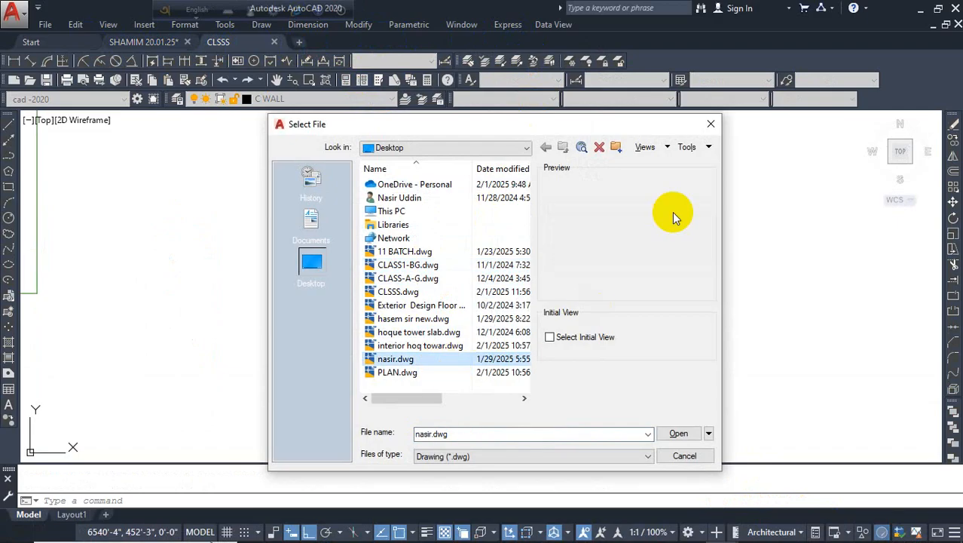
left_click(711, 124)
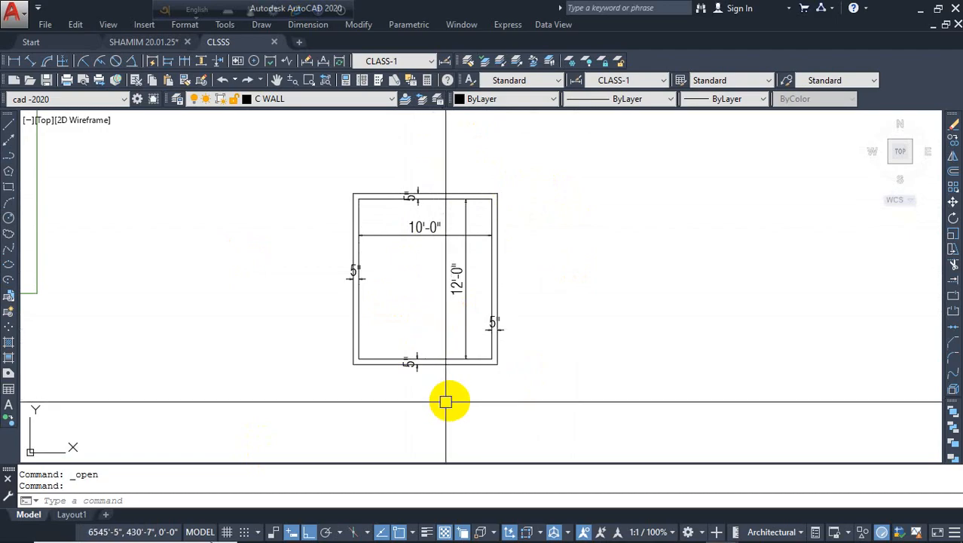
middle_click_drag(493, 325, 563, 328)
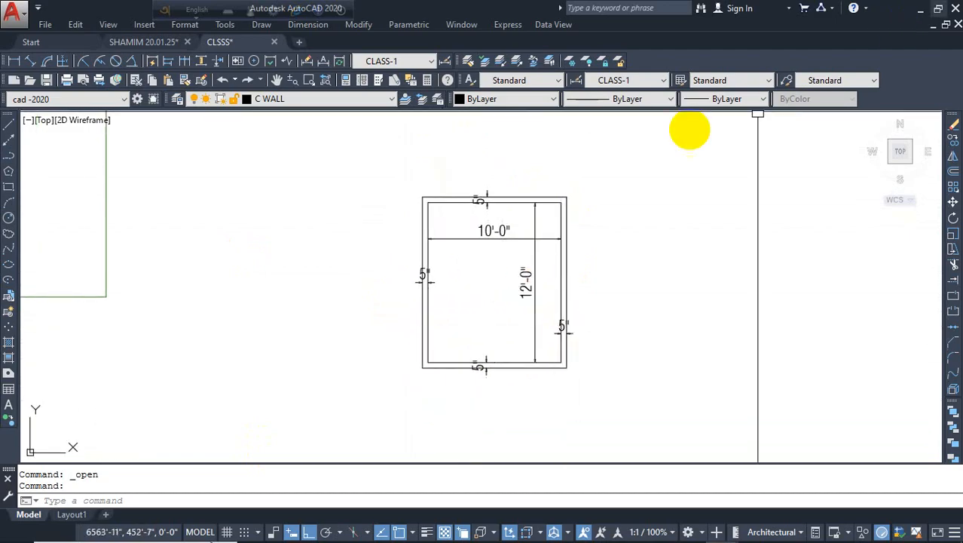